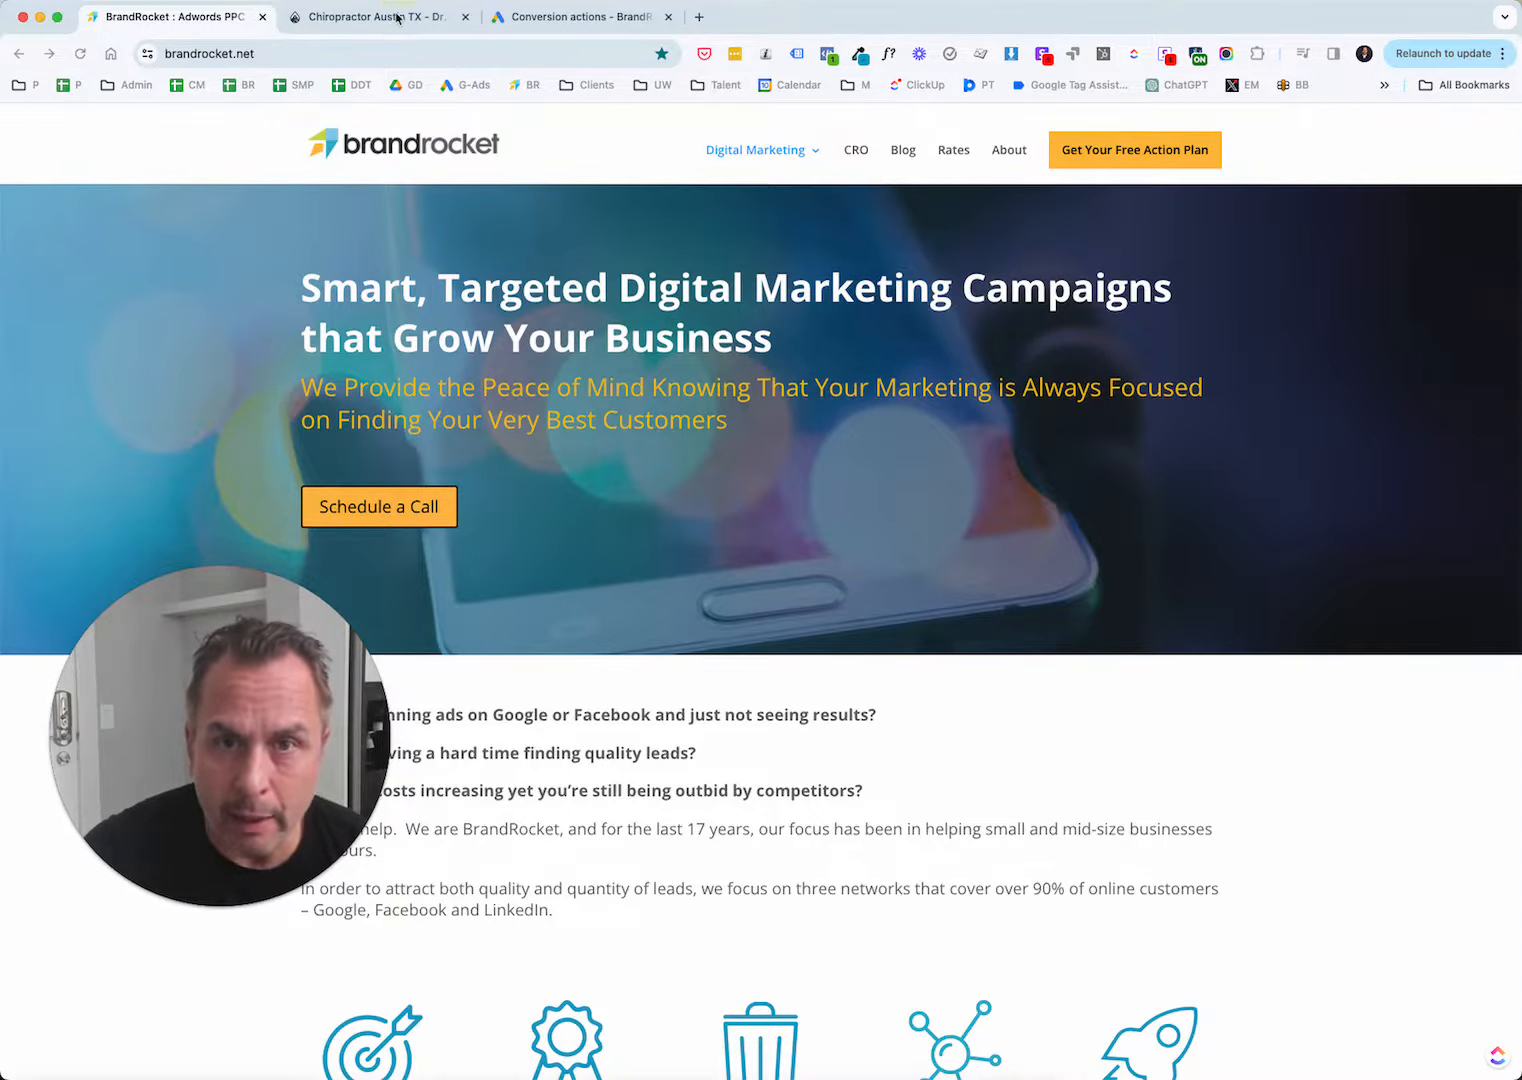
Switch to the Lifespring Chiropractic site and examine its homepage for the ways a visitor can contact or book.
click(398, 18)
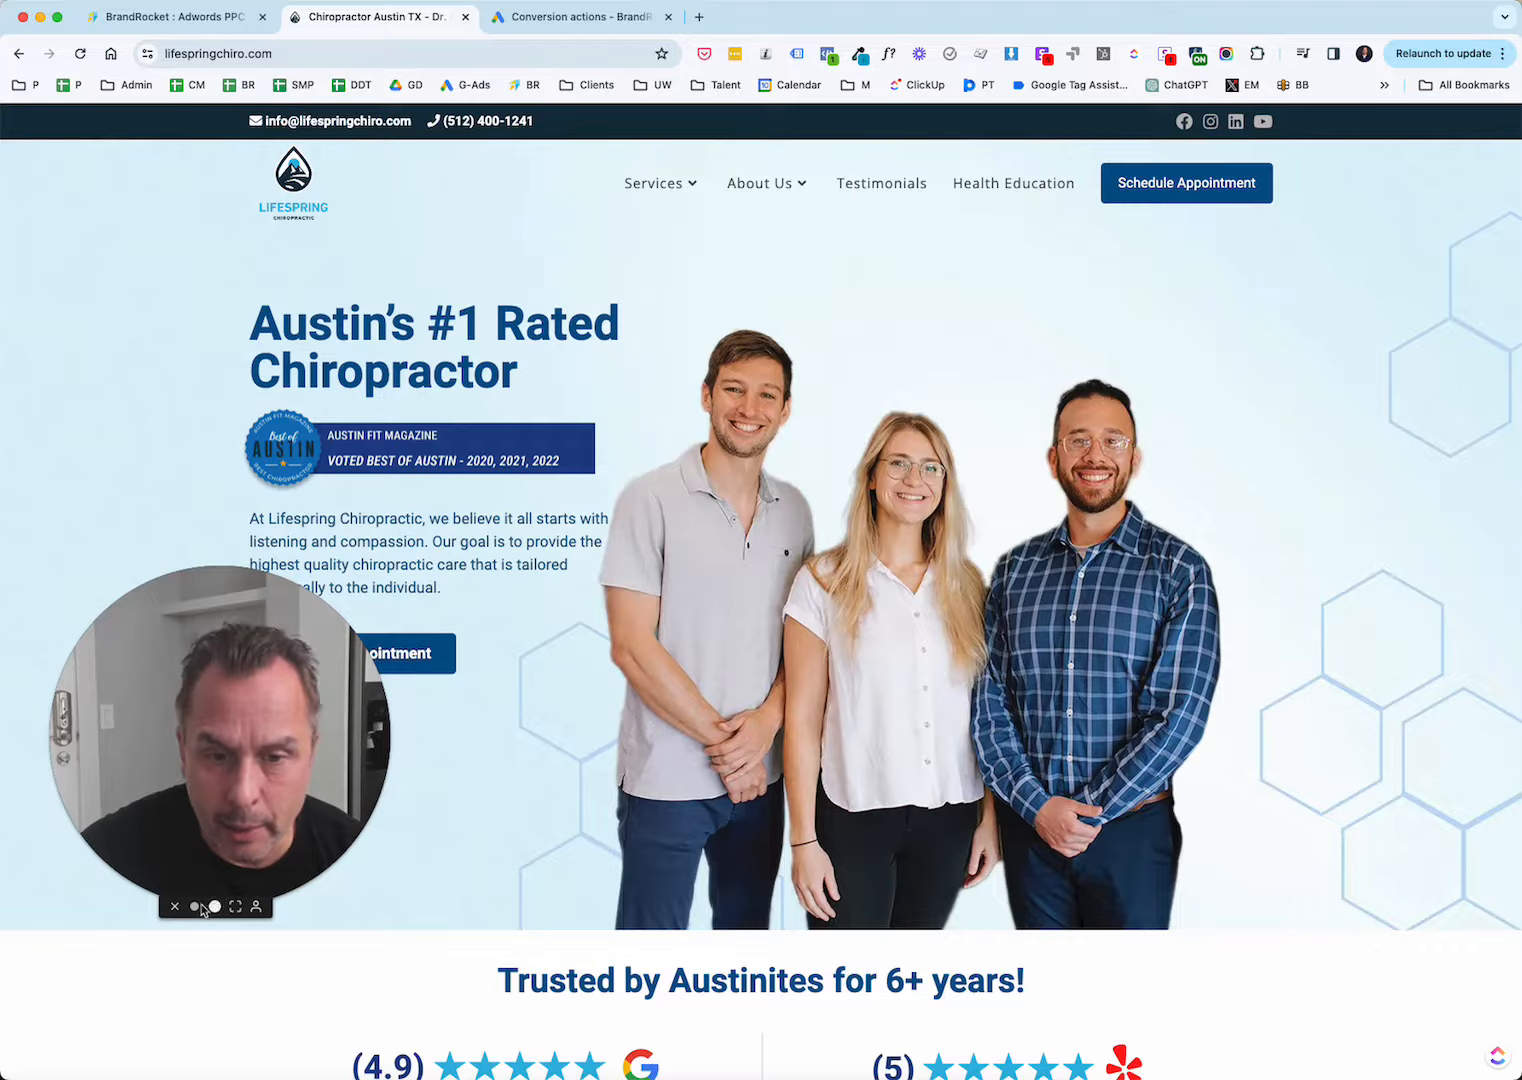
click(195, 907)
drag(200, 795, 200, 950)
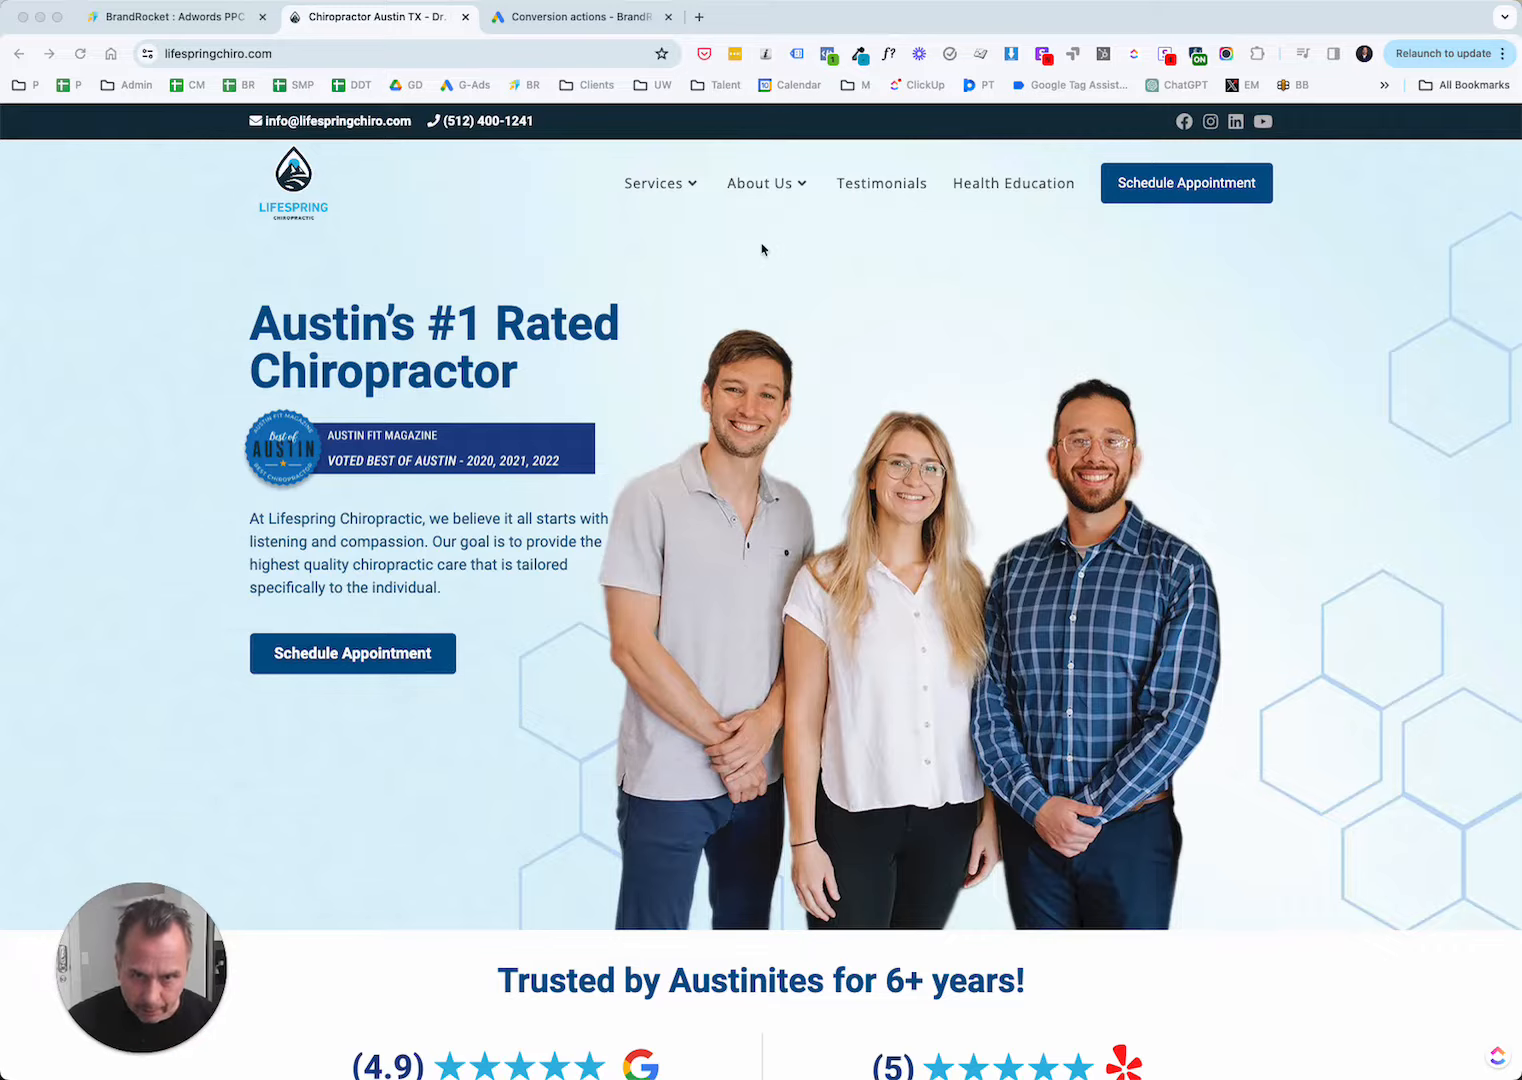
scroll(1378, 325, down, 1)
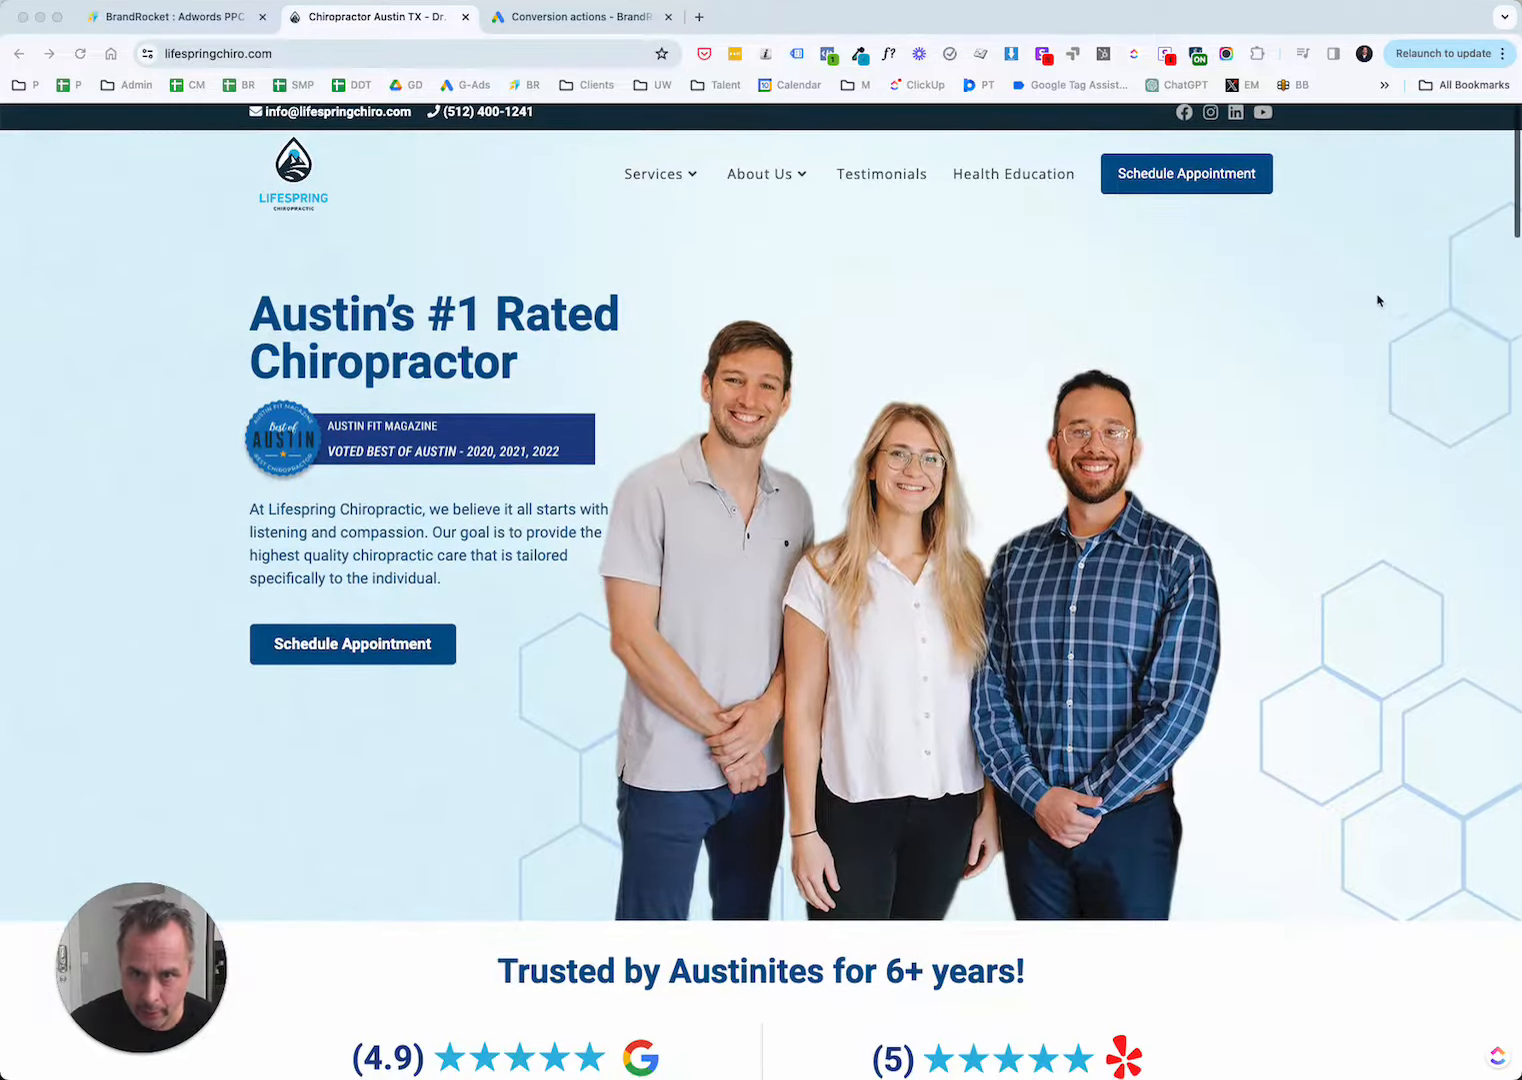
scroll(516, 161, up, 1)
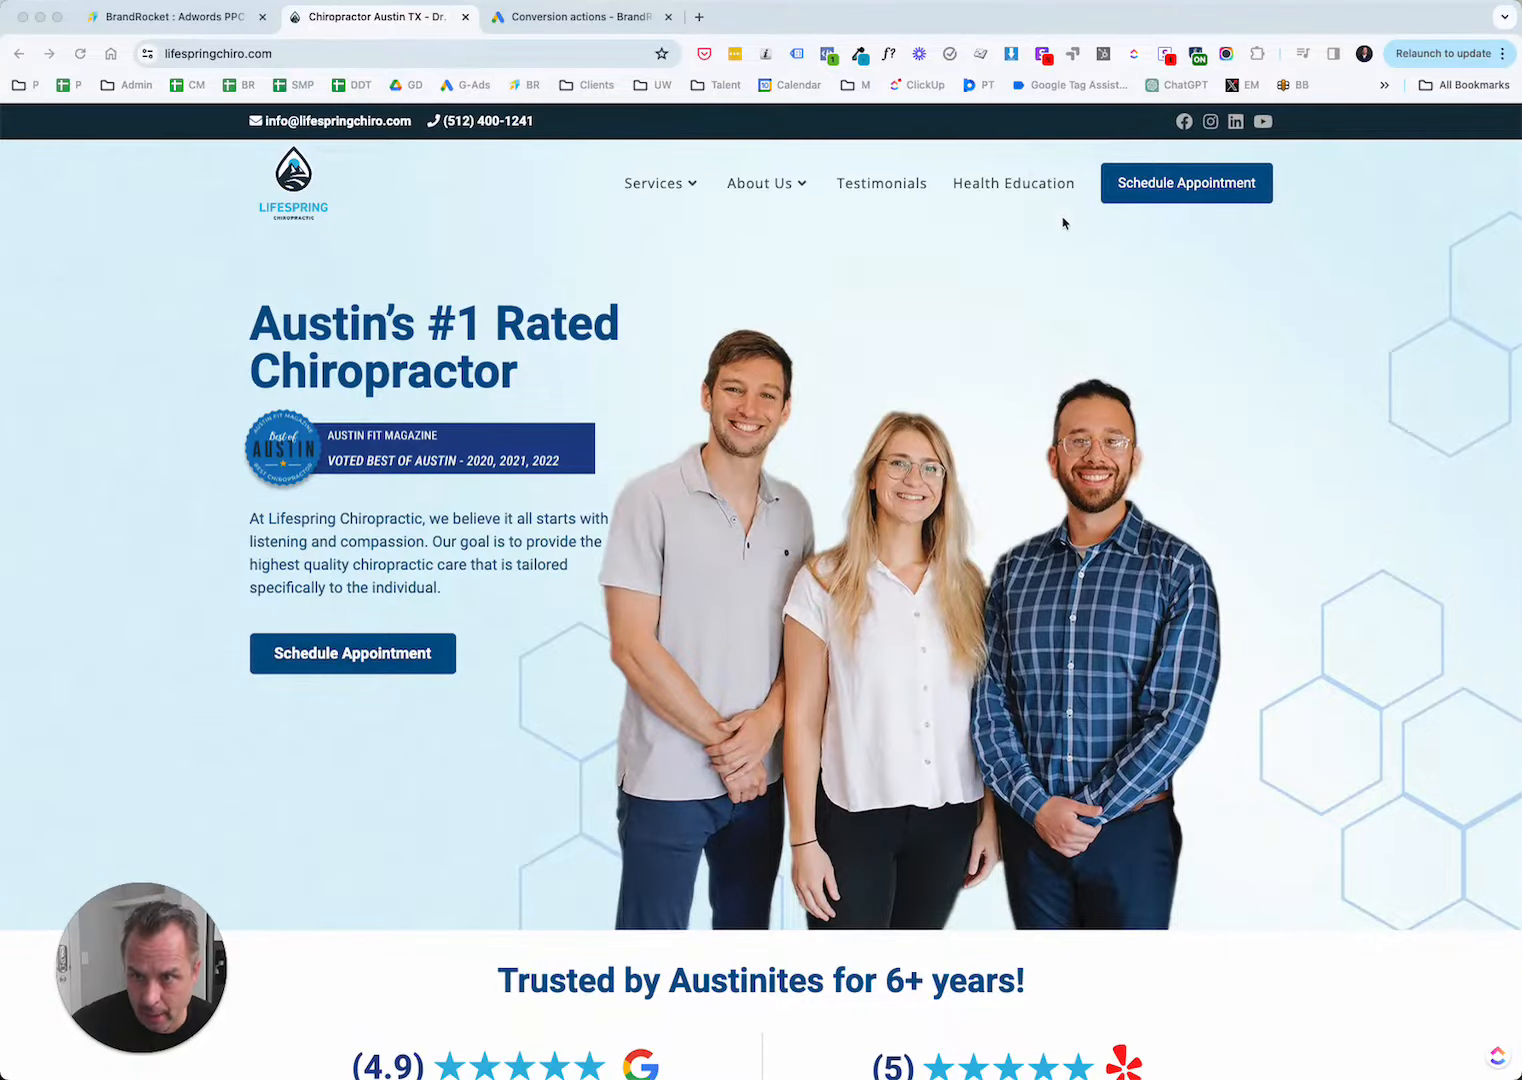
scroll(941, 234, down, 5)
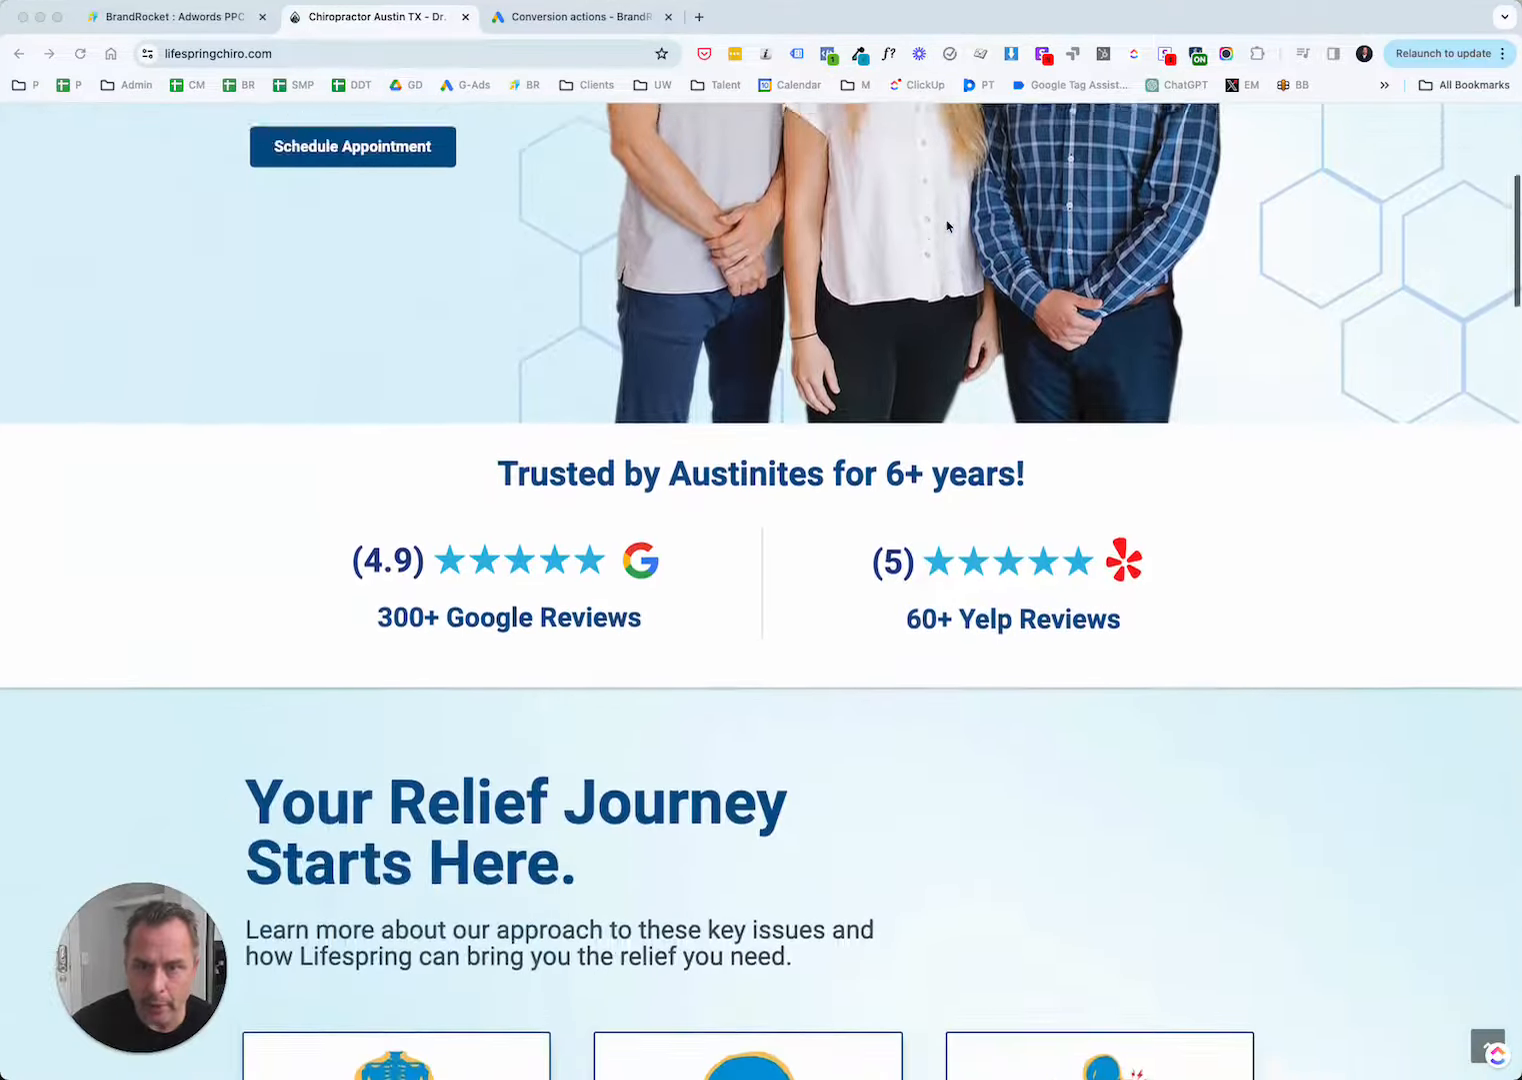
scroll(374, 458, up, 4)
scroll(398, 498, down, 14)
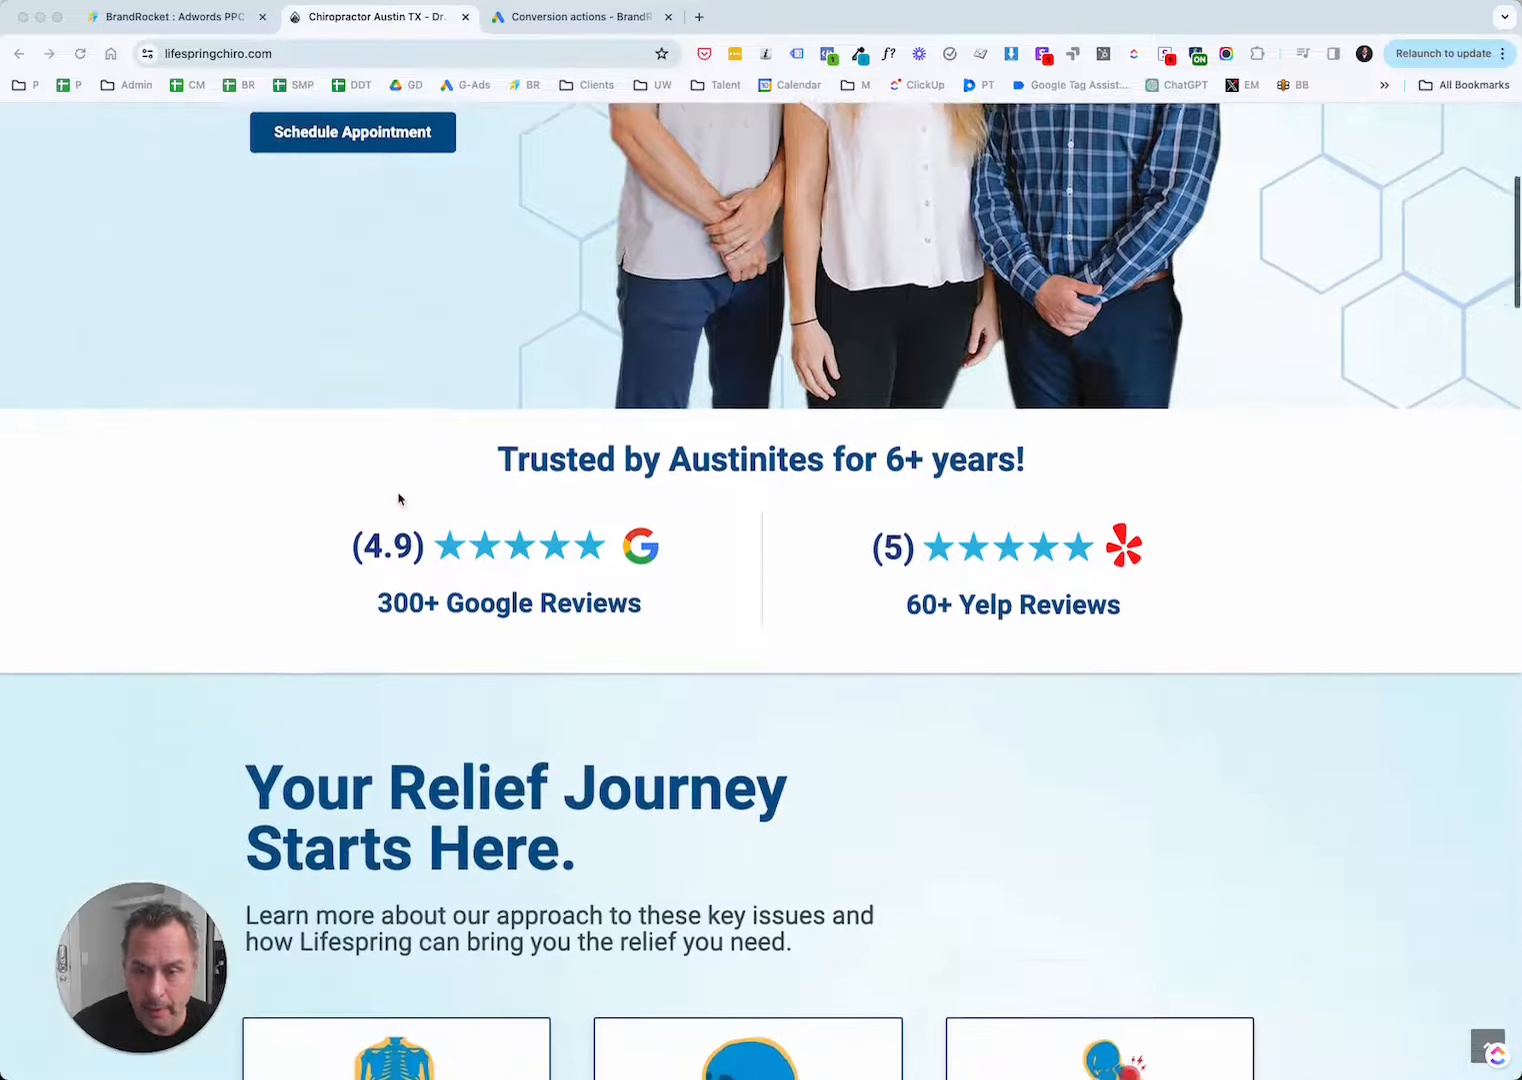
scroll(398, 498, down, 6)
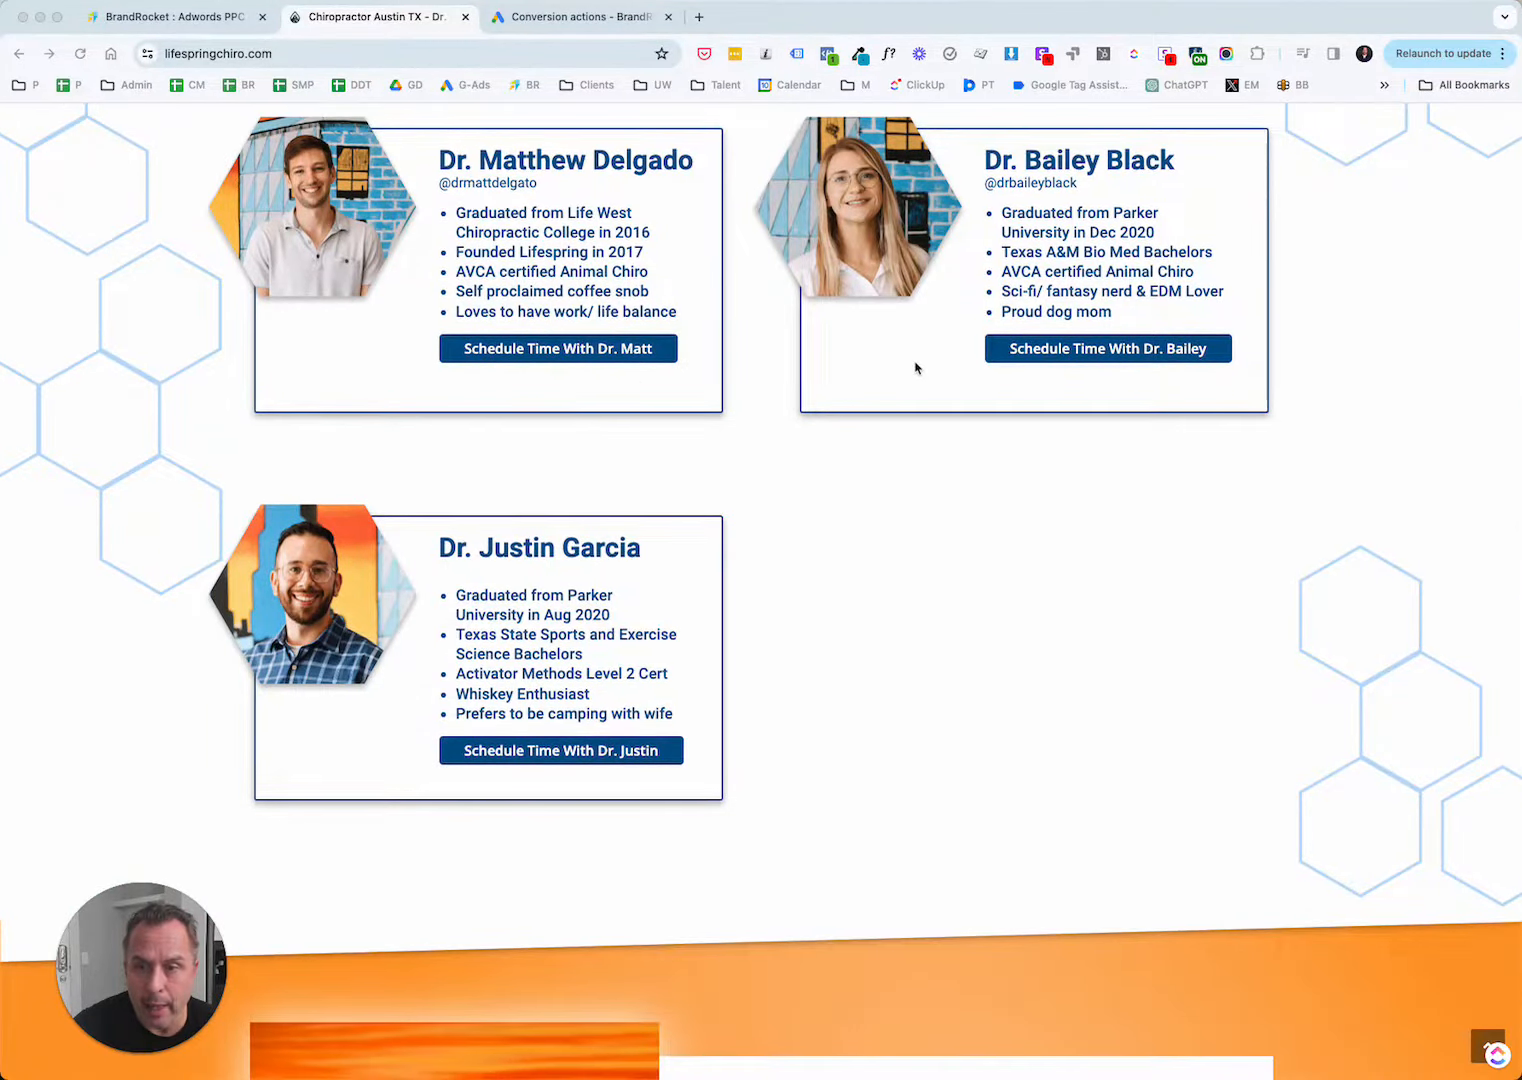
scroll(683, 503, down, 6)
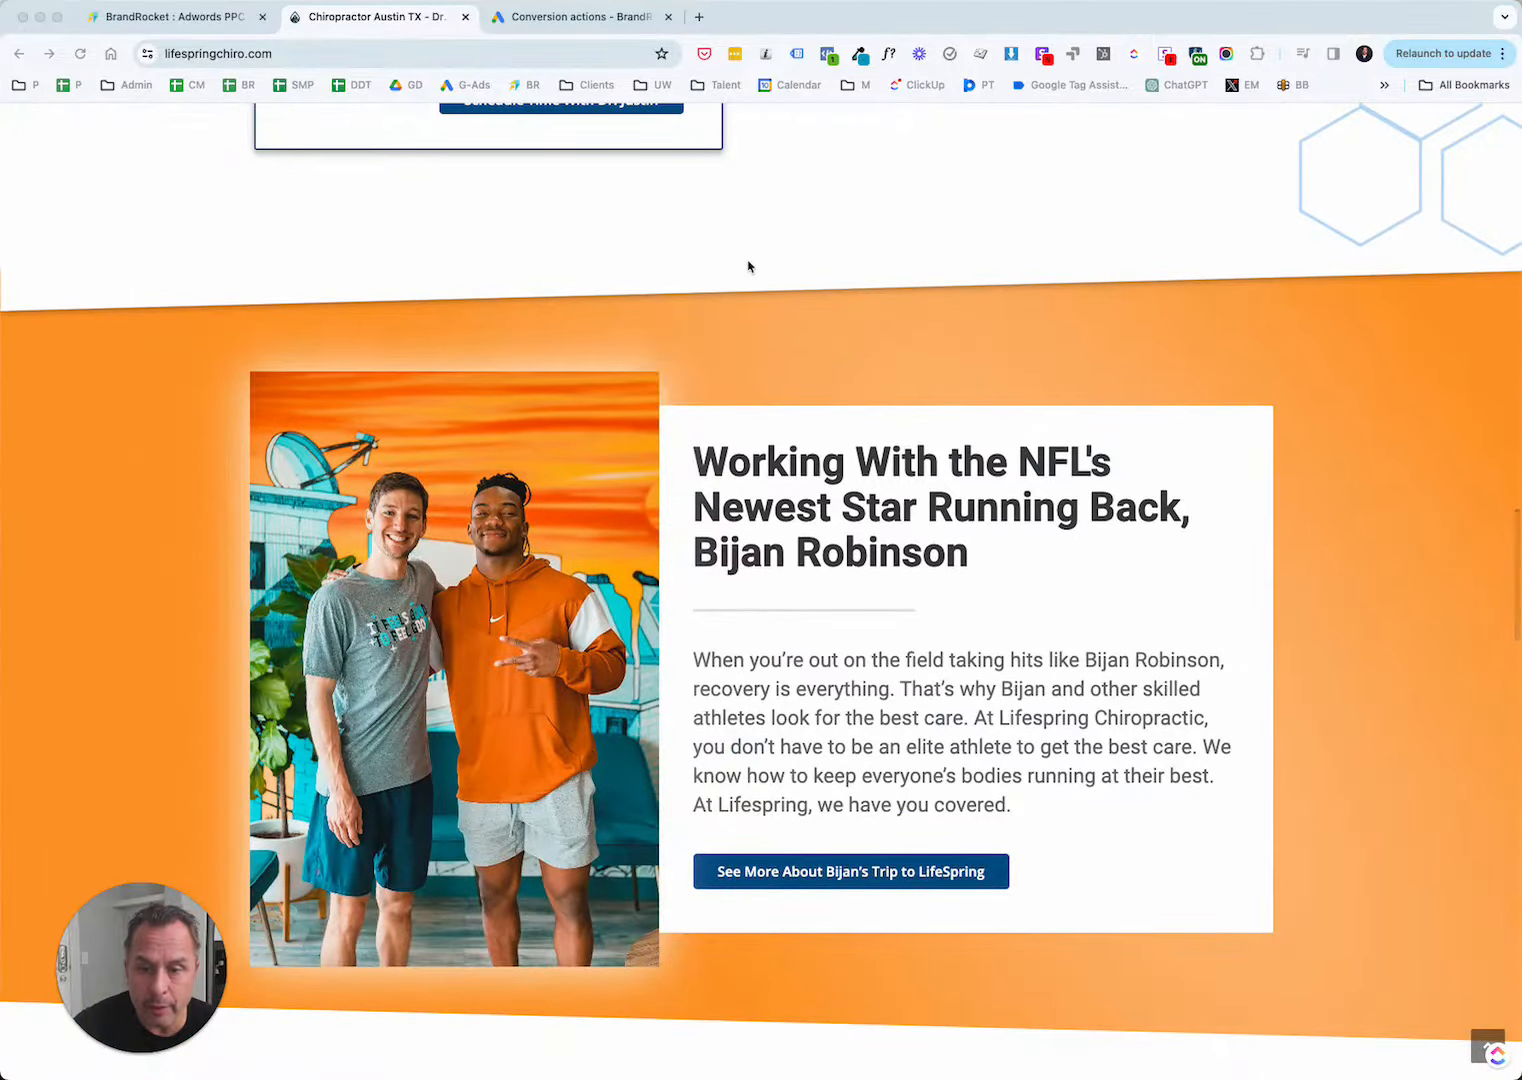
scroll(747, 266, down, 8)
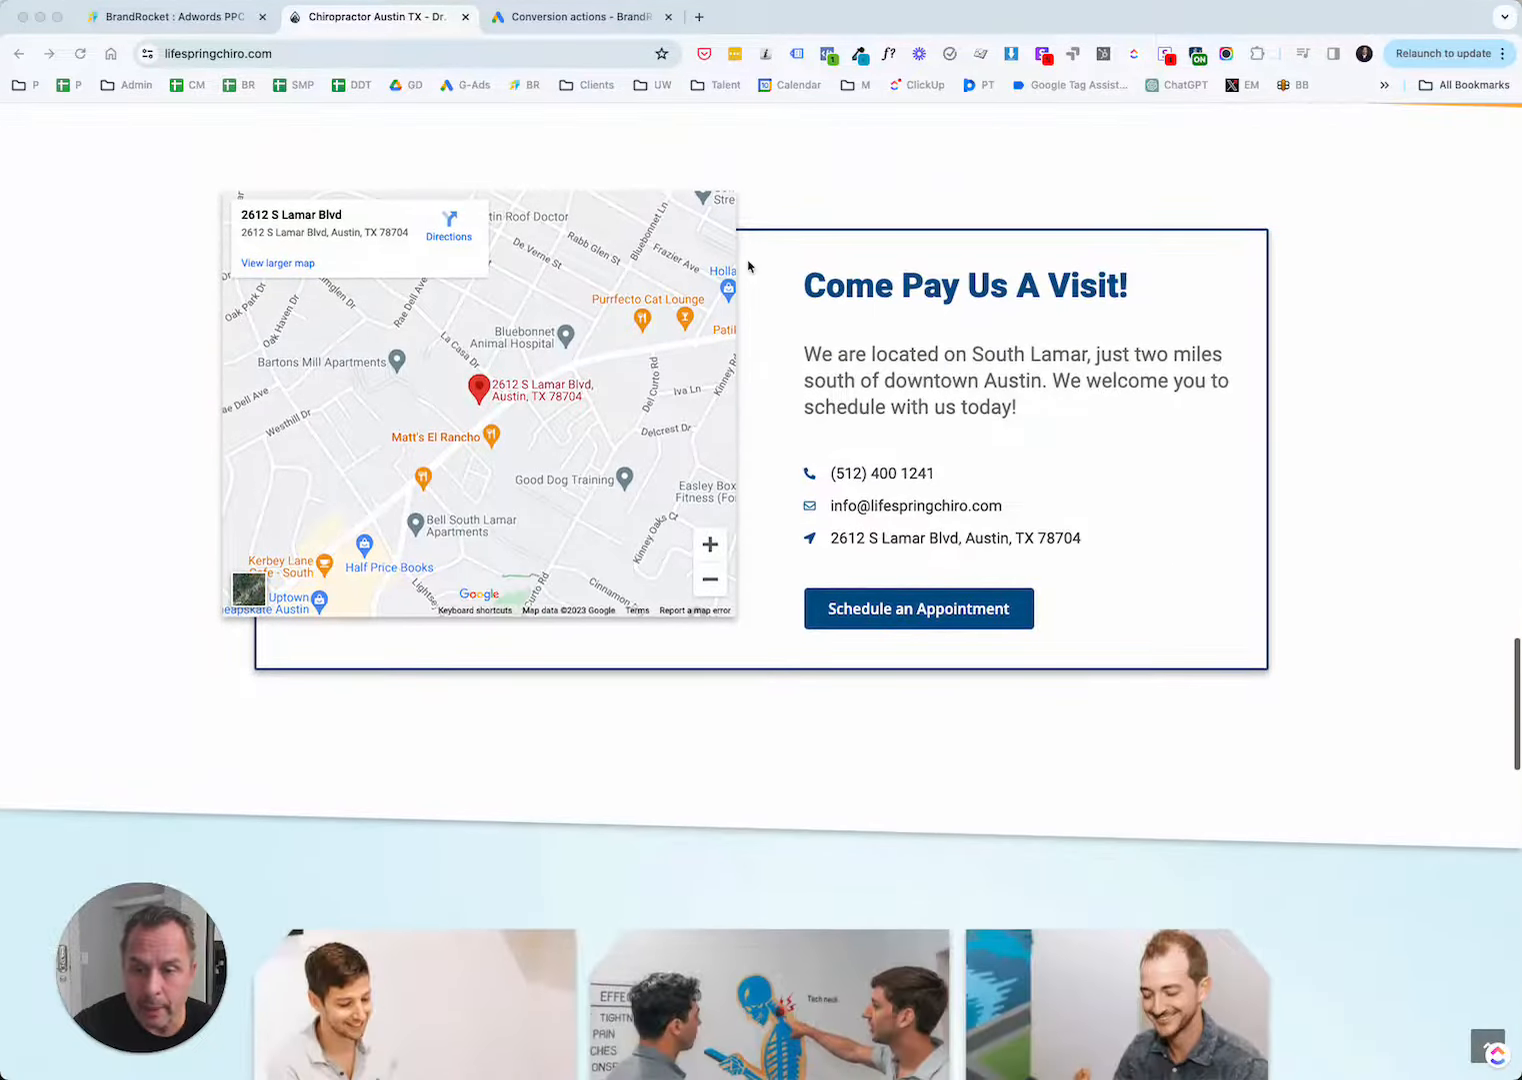
scroll(1023, 603, down, 1)
scroll(1023, 603, down, 18)
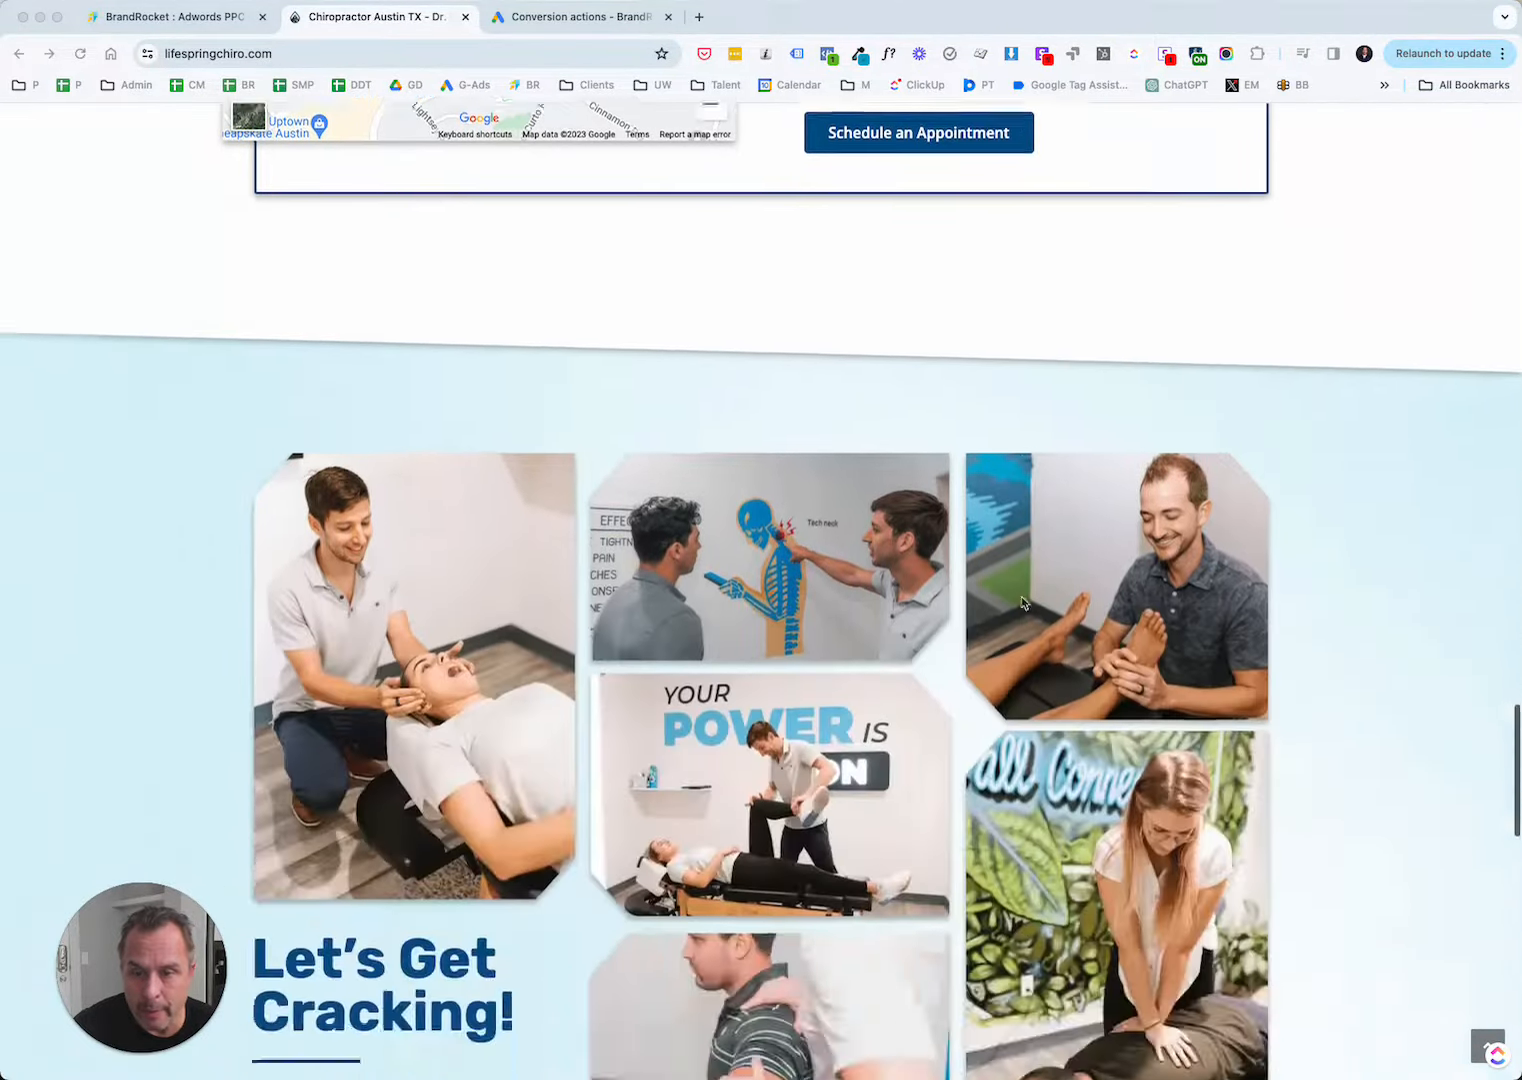
scroll(1023, 603, down, 3)
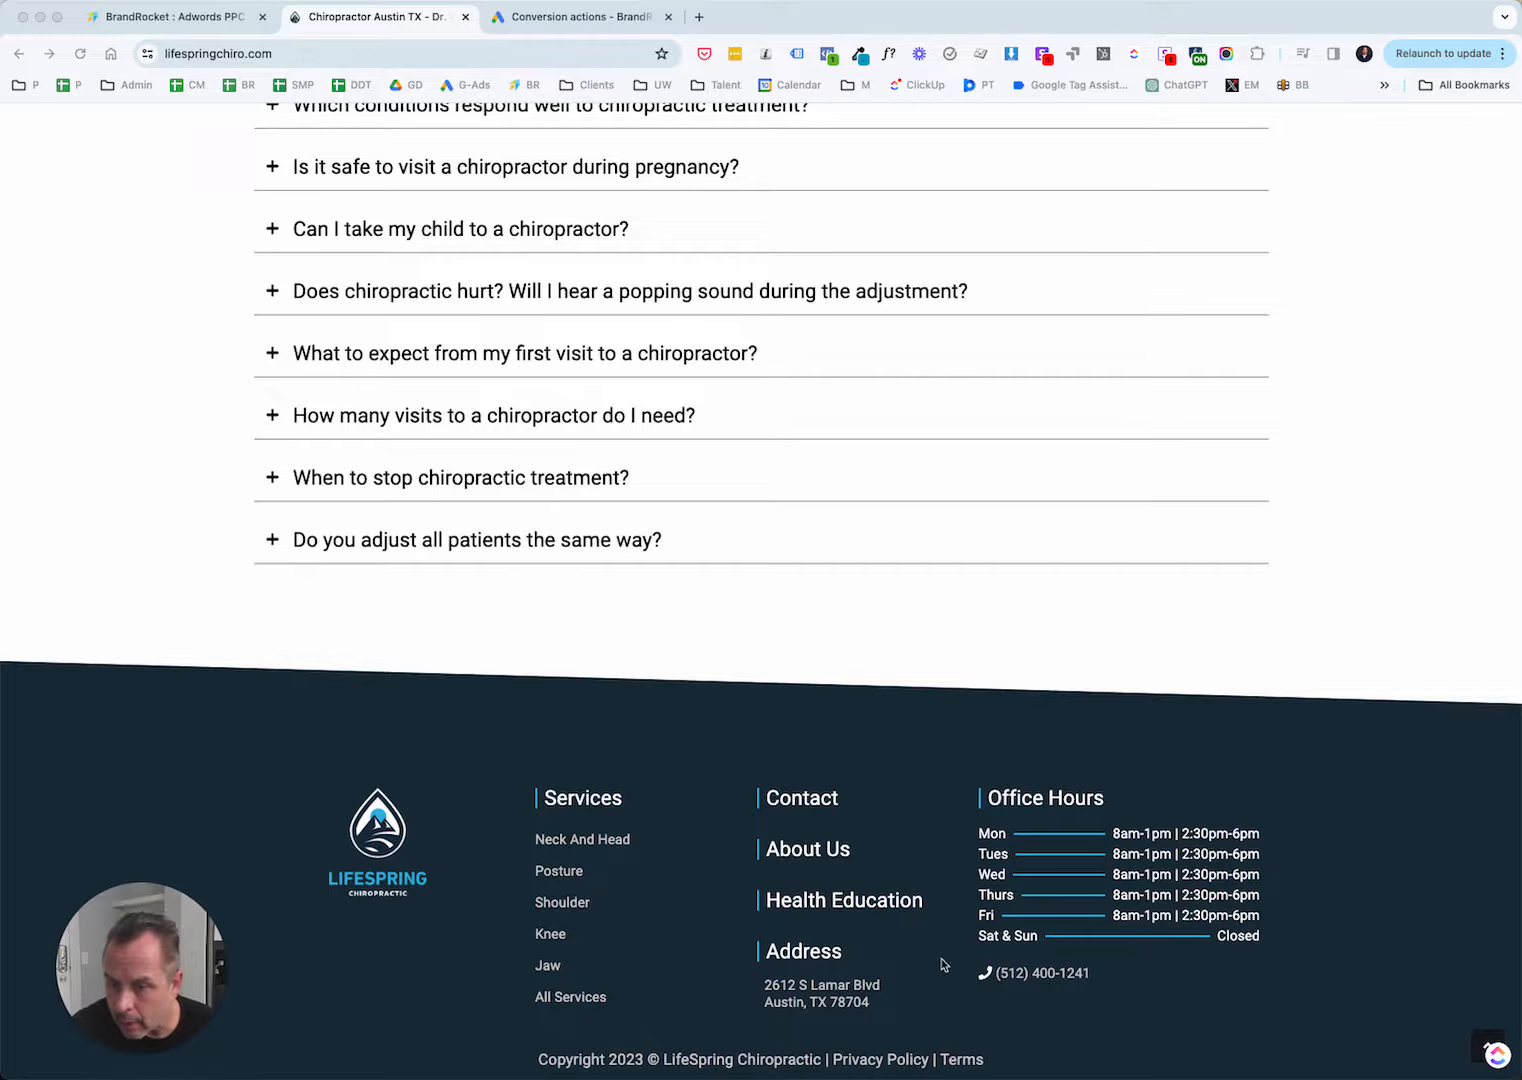
scroll(1057, 777, up, 15)
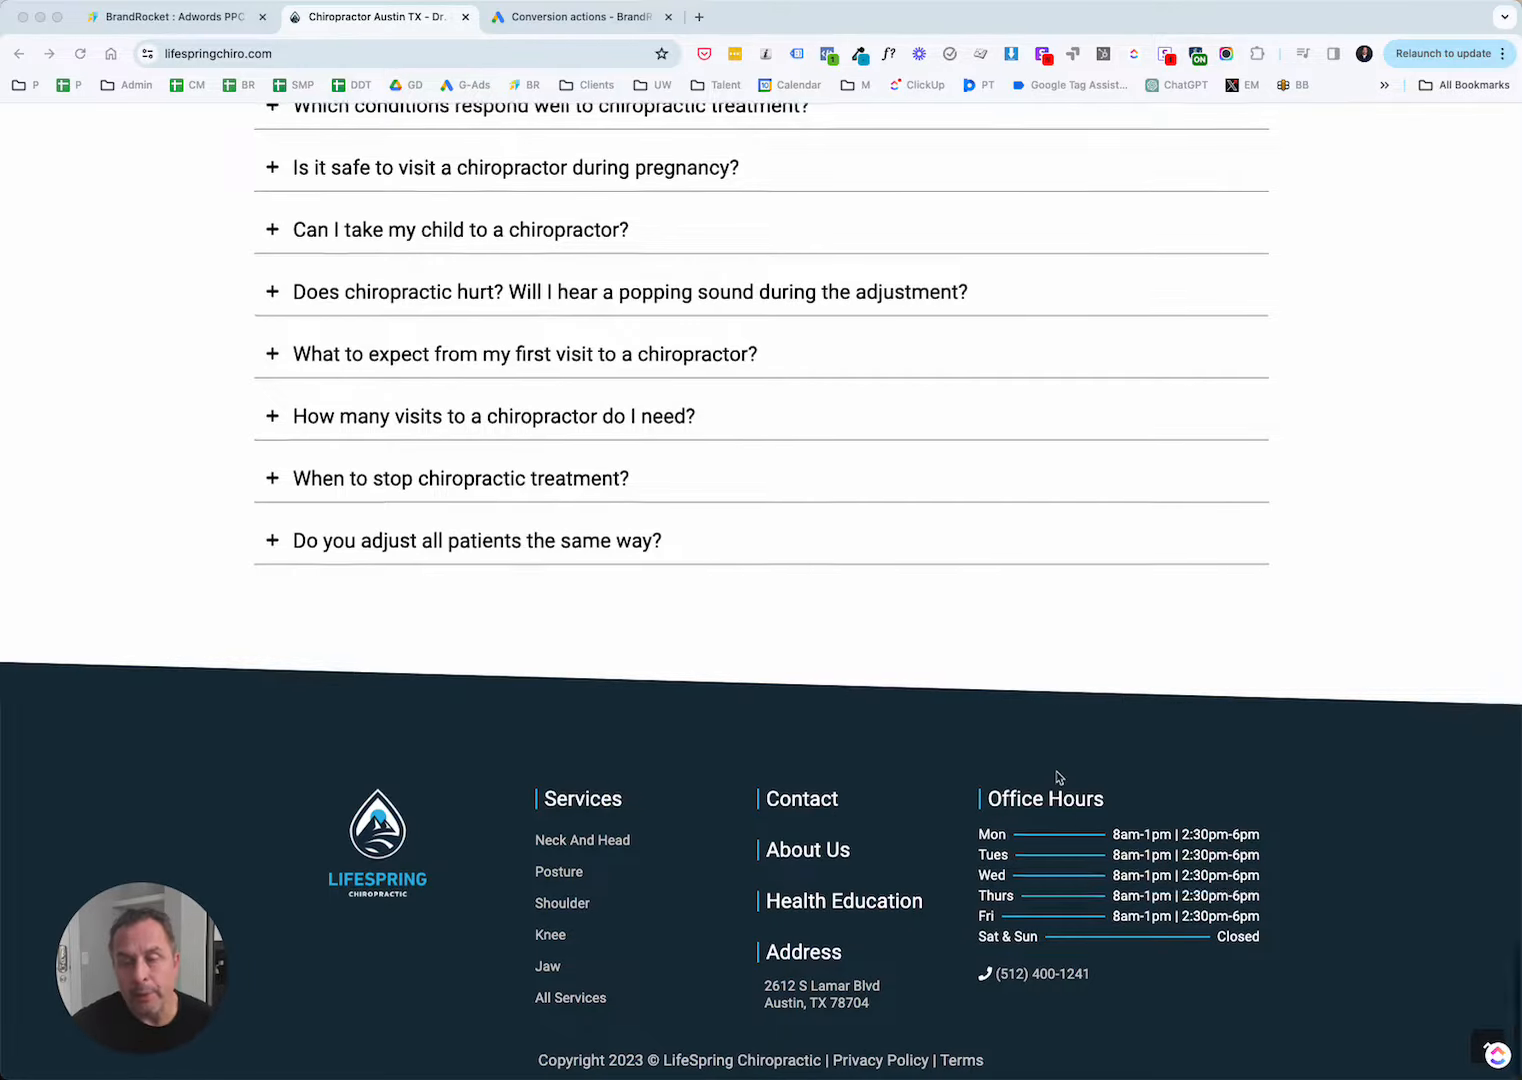
scroll(1057, 777, up, 15)
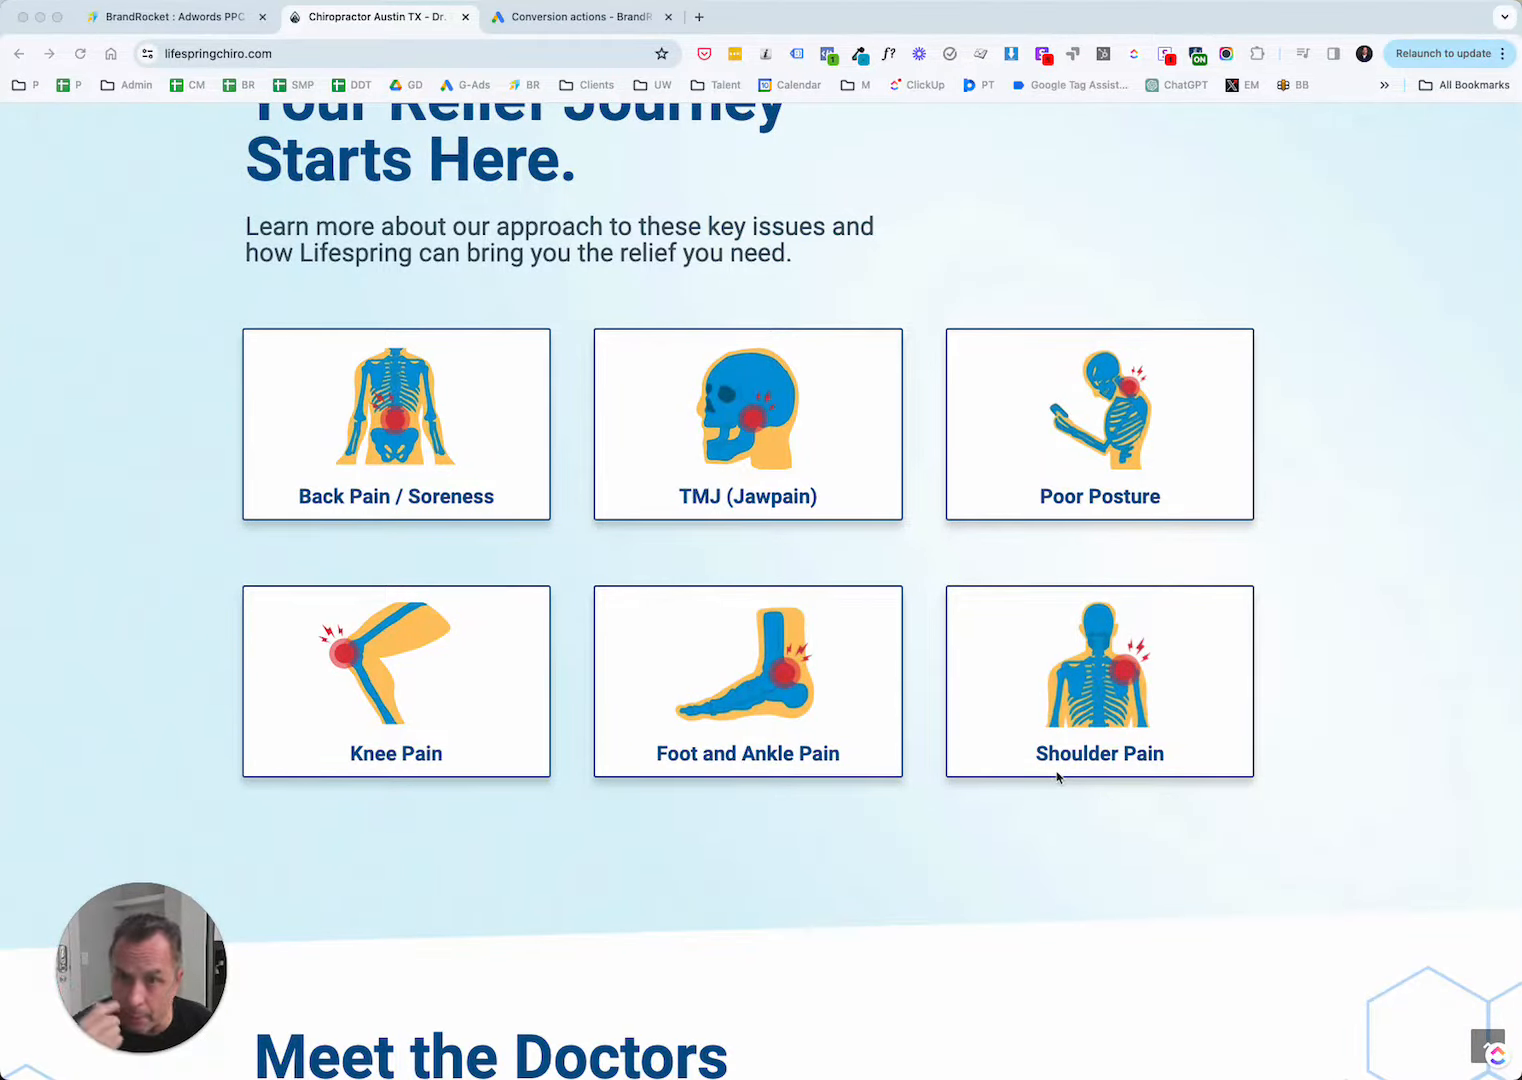
scroll(1057, 777, up, 15)
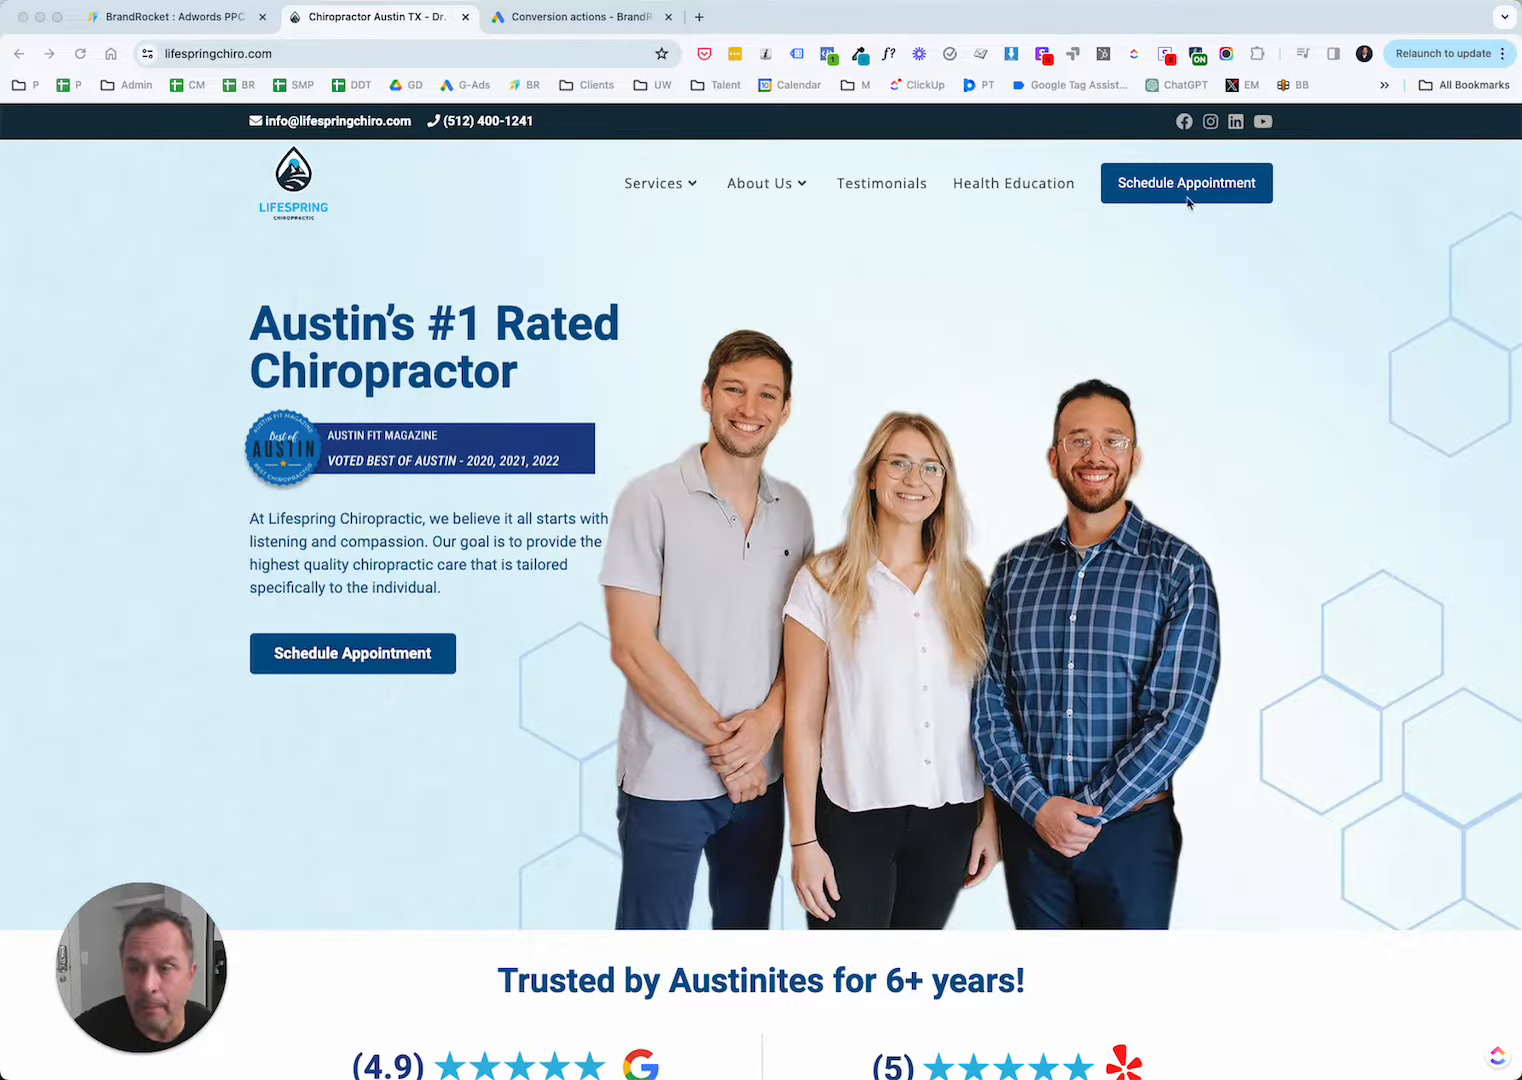
Examine the New Patient Exam form on the site's appointment page and return to the homepage.
click(1225, 277)
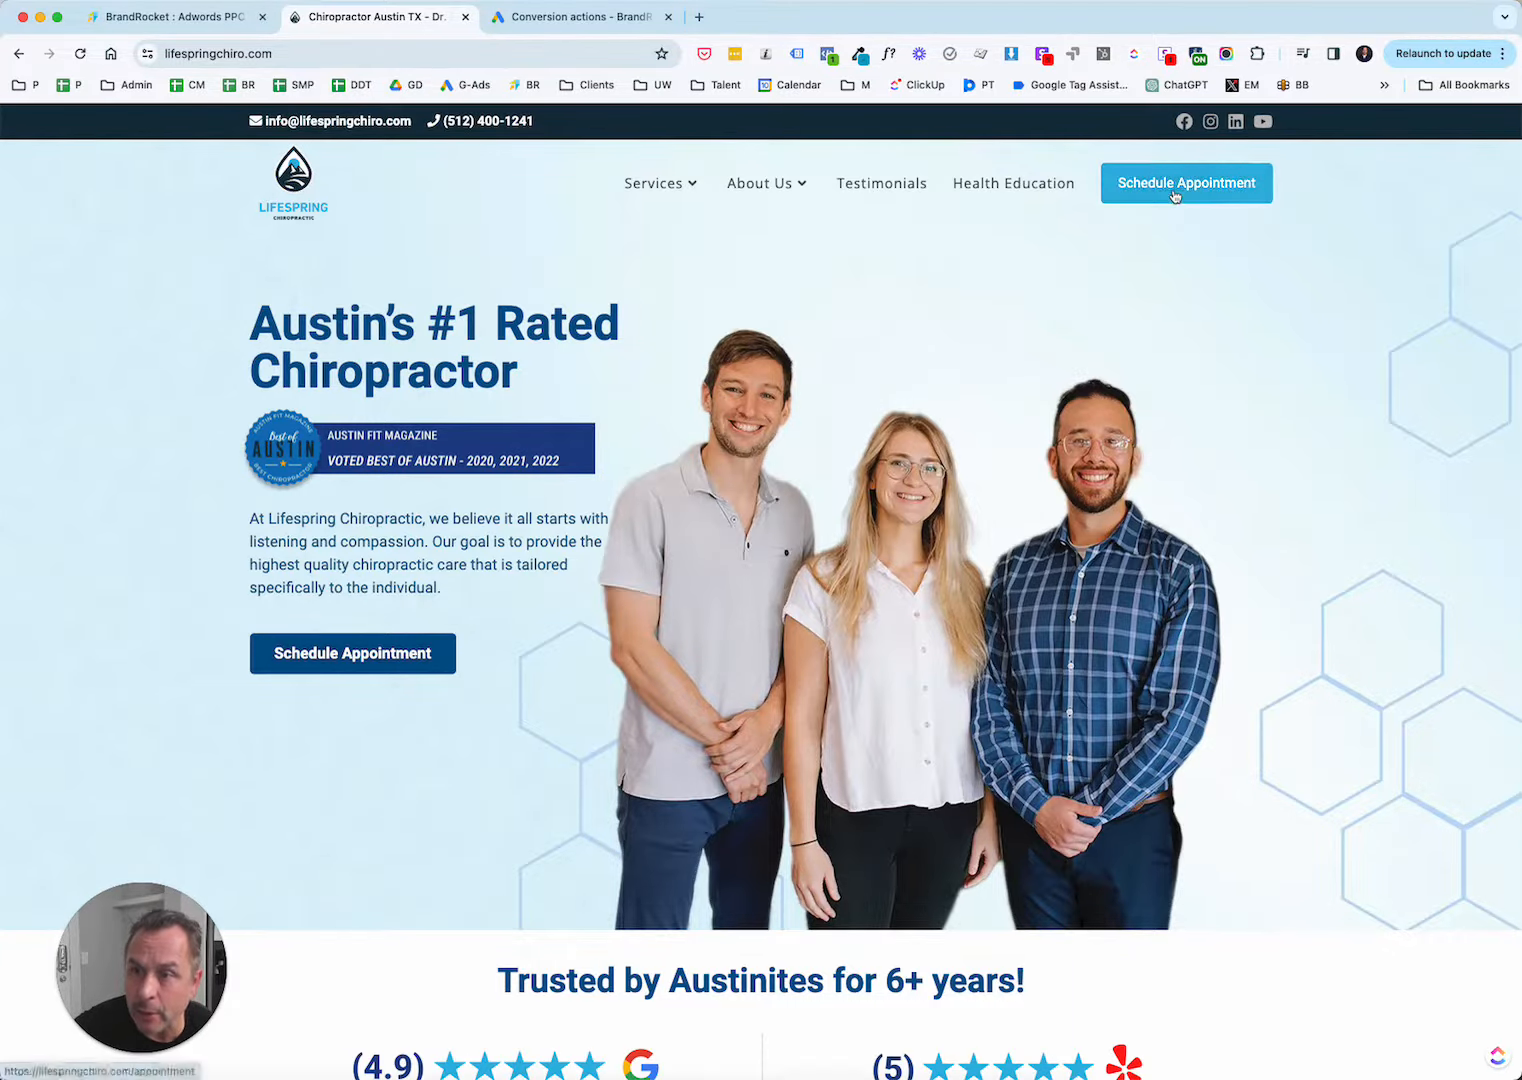
click(1172, 187)
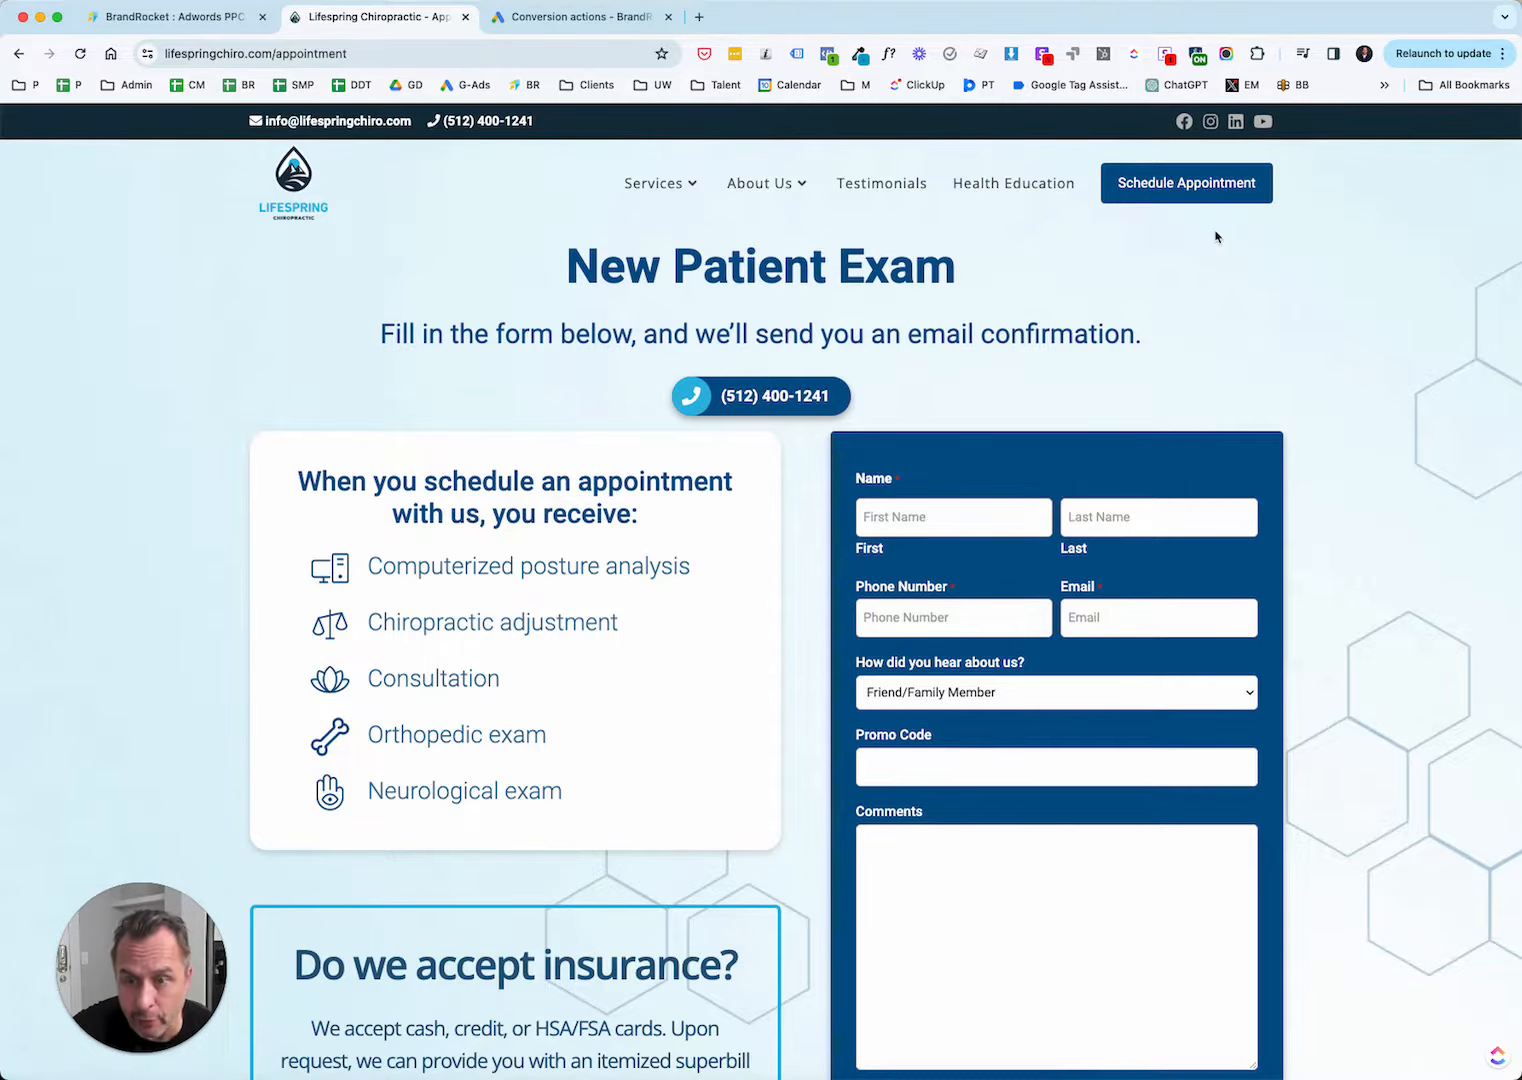
scroll(1444, 357, down, 3)
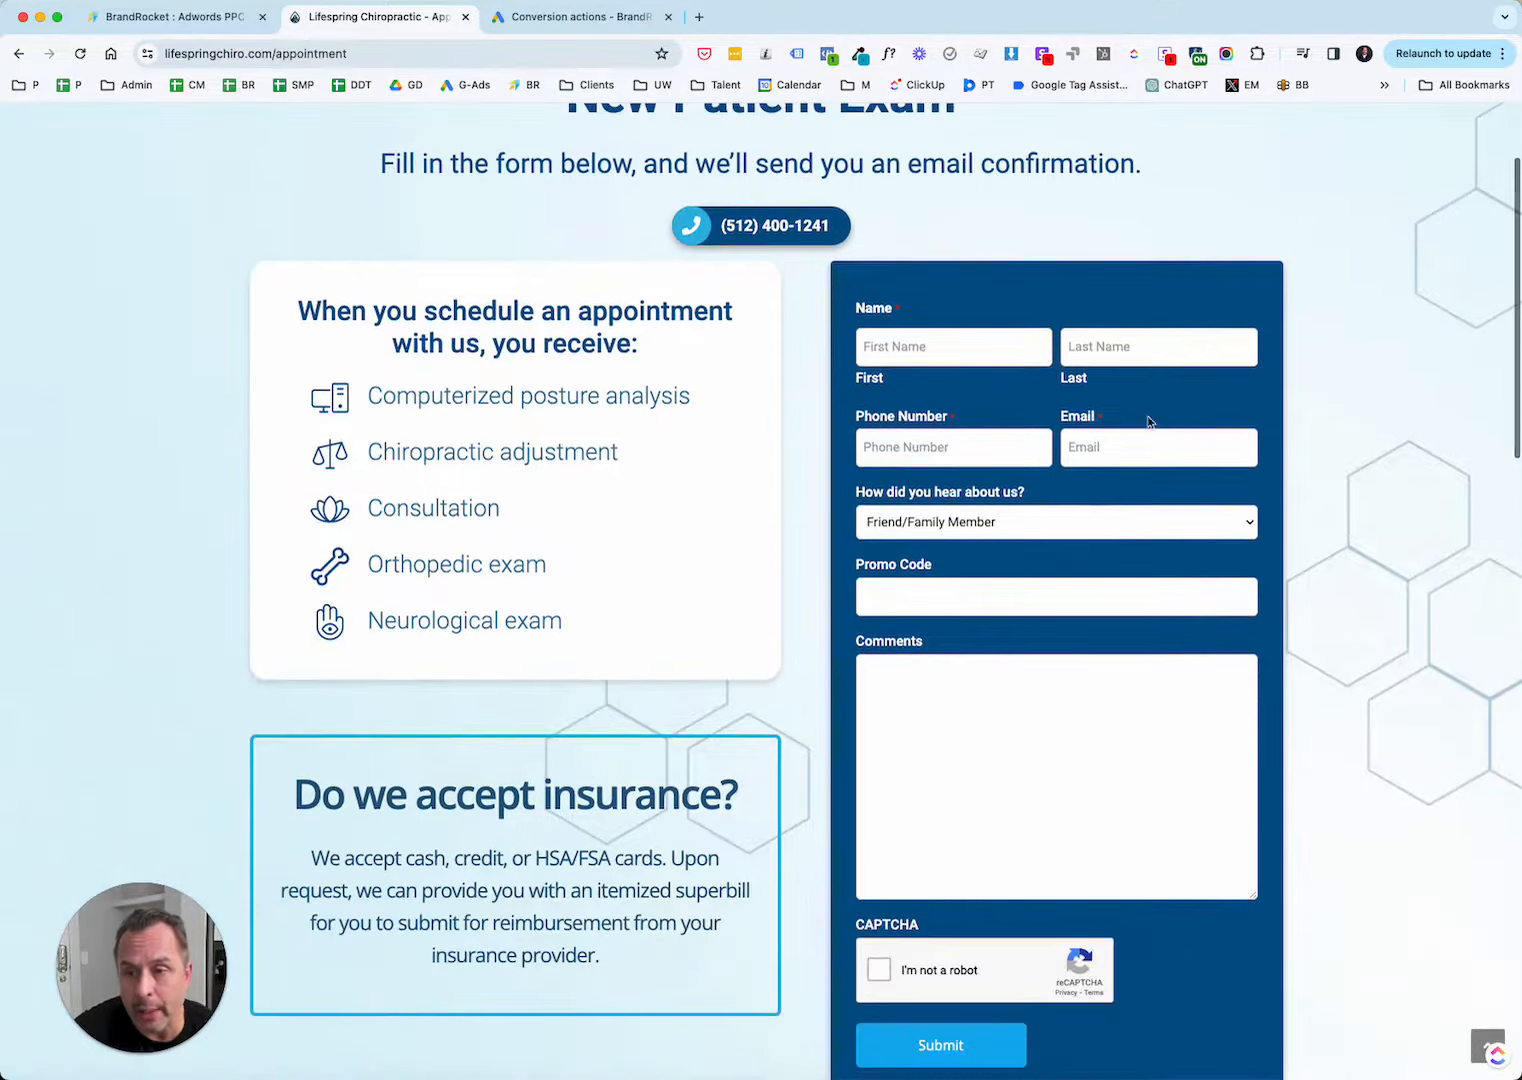
scroll(1045, 447, down, 5)
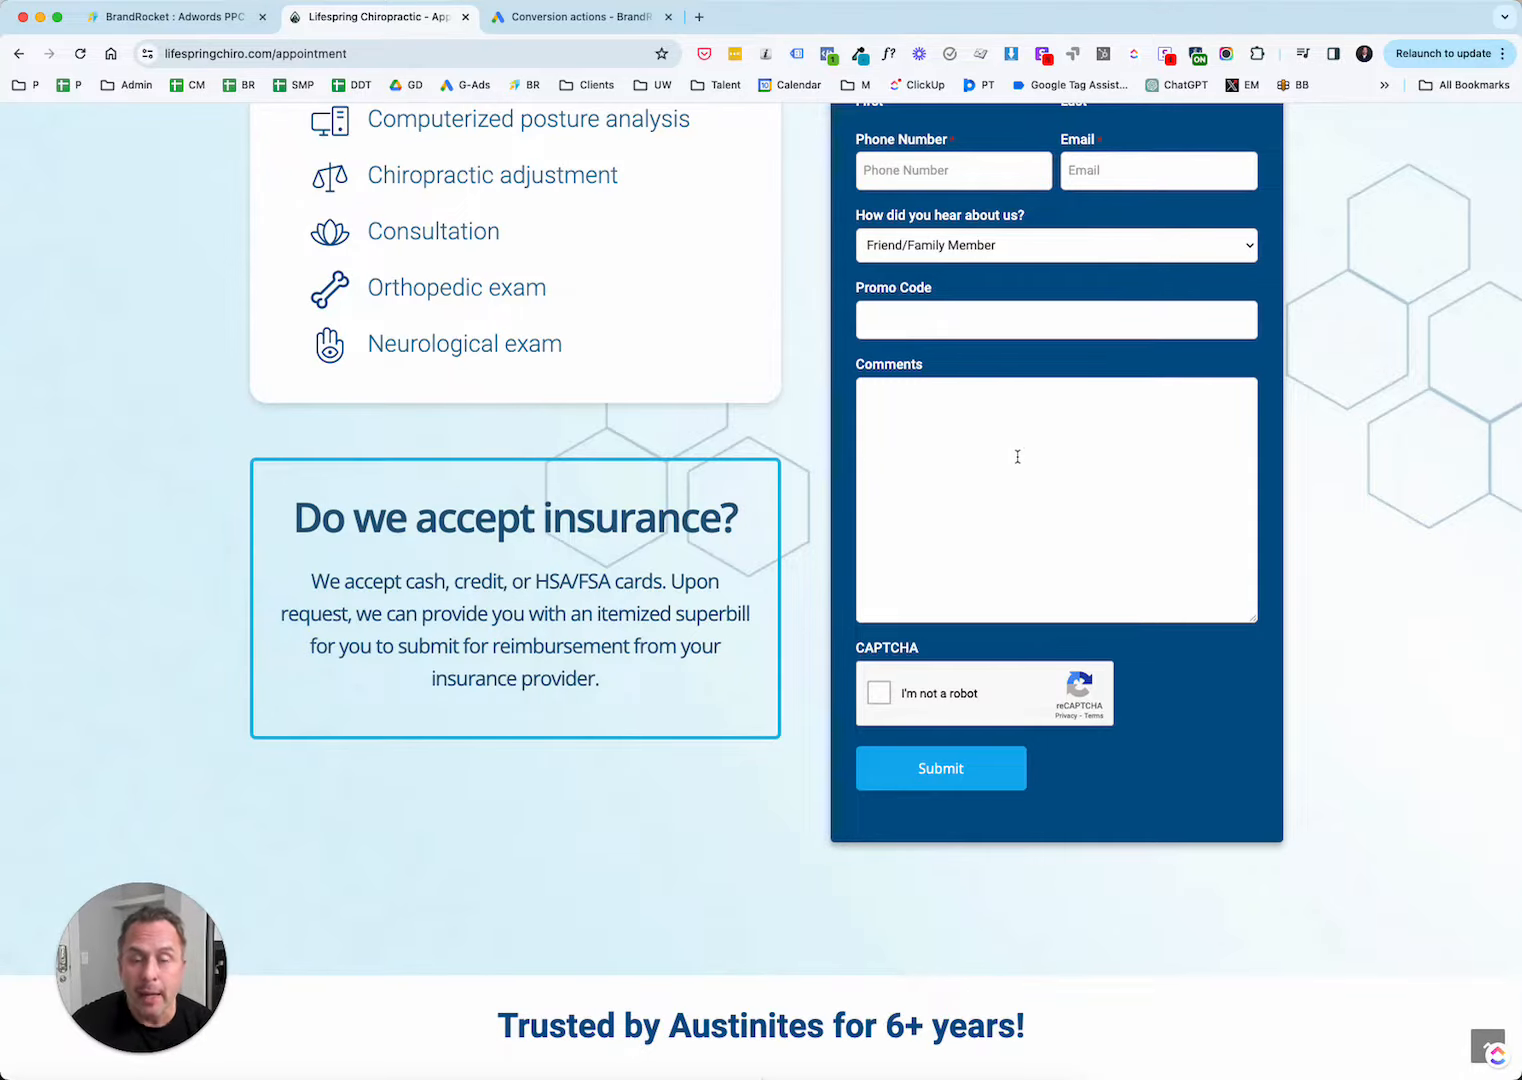
scroll(1304, 455, up, 6)
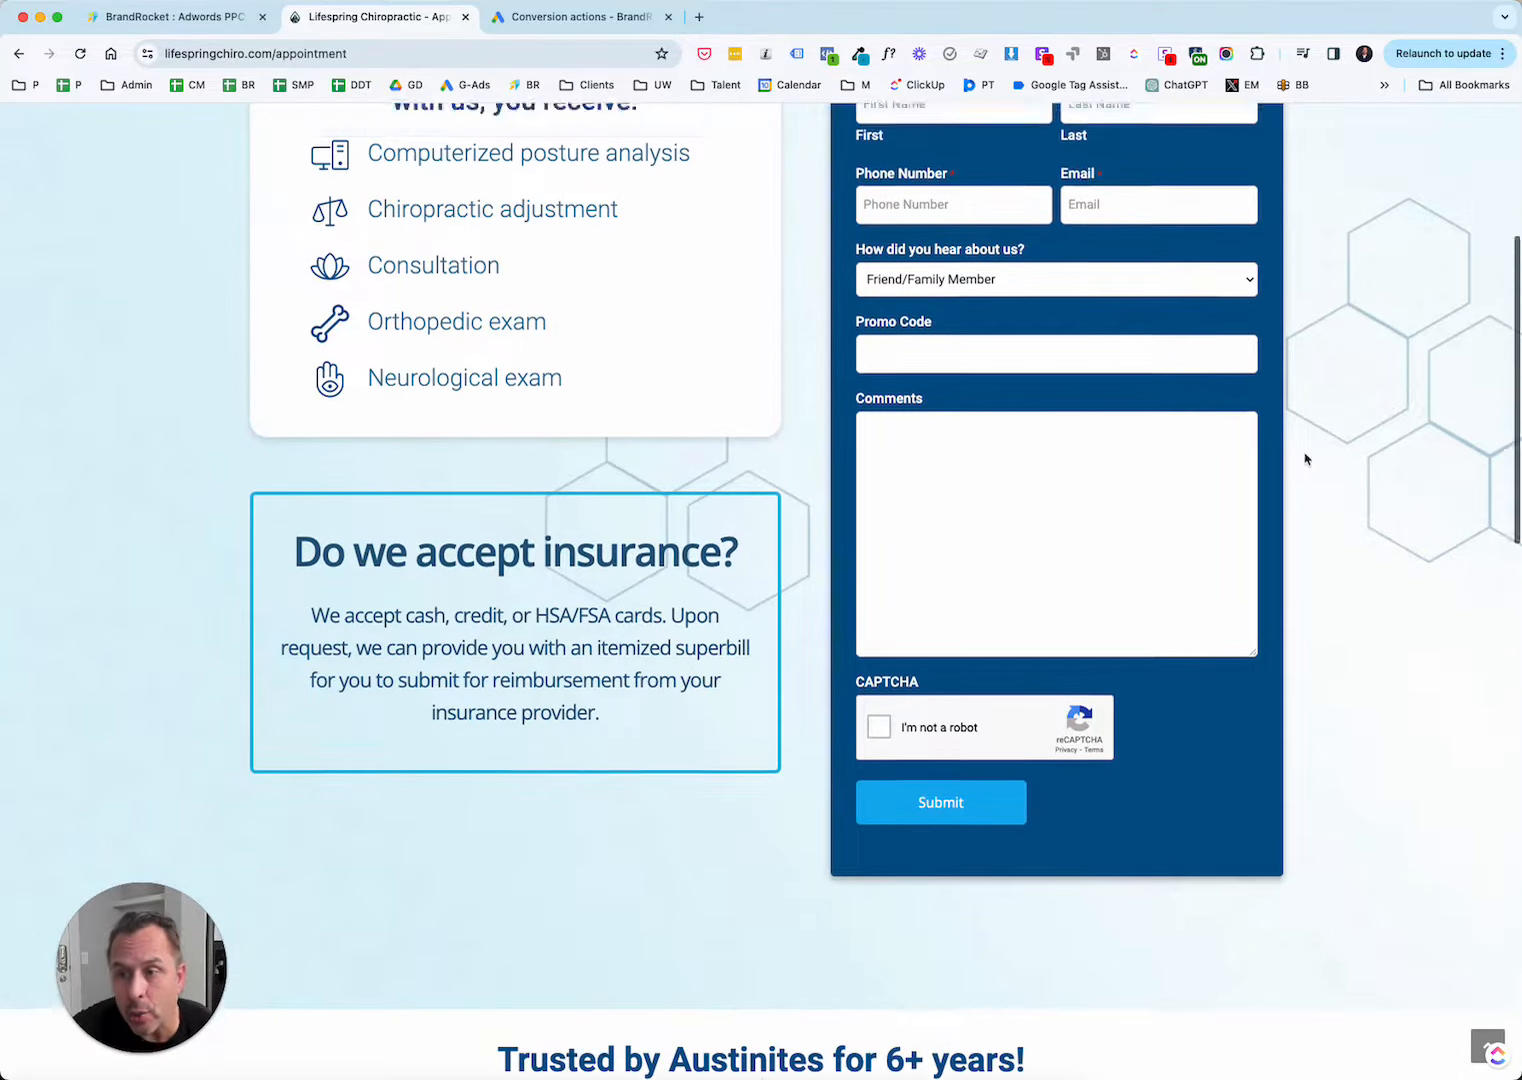
scroll(1305, 458, up, 1)
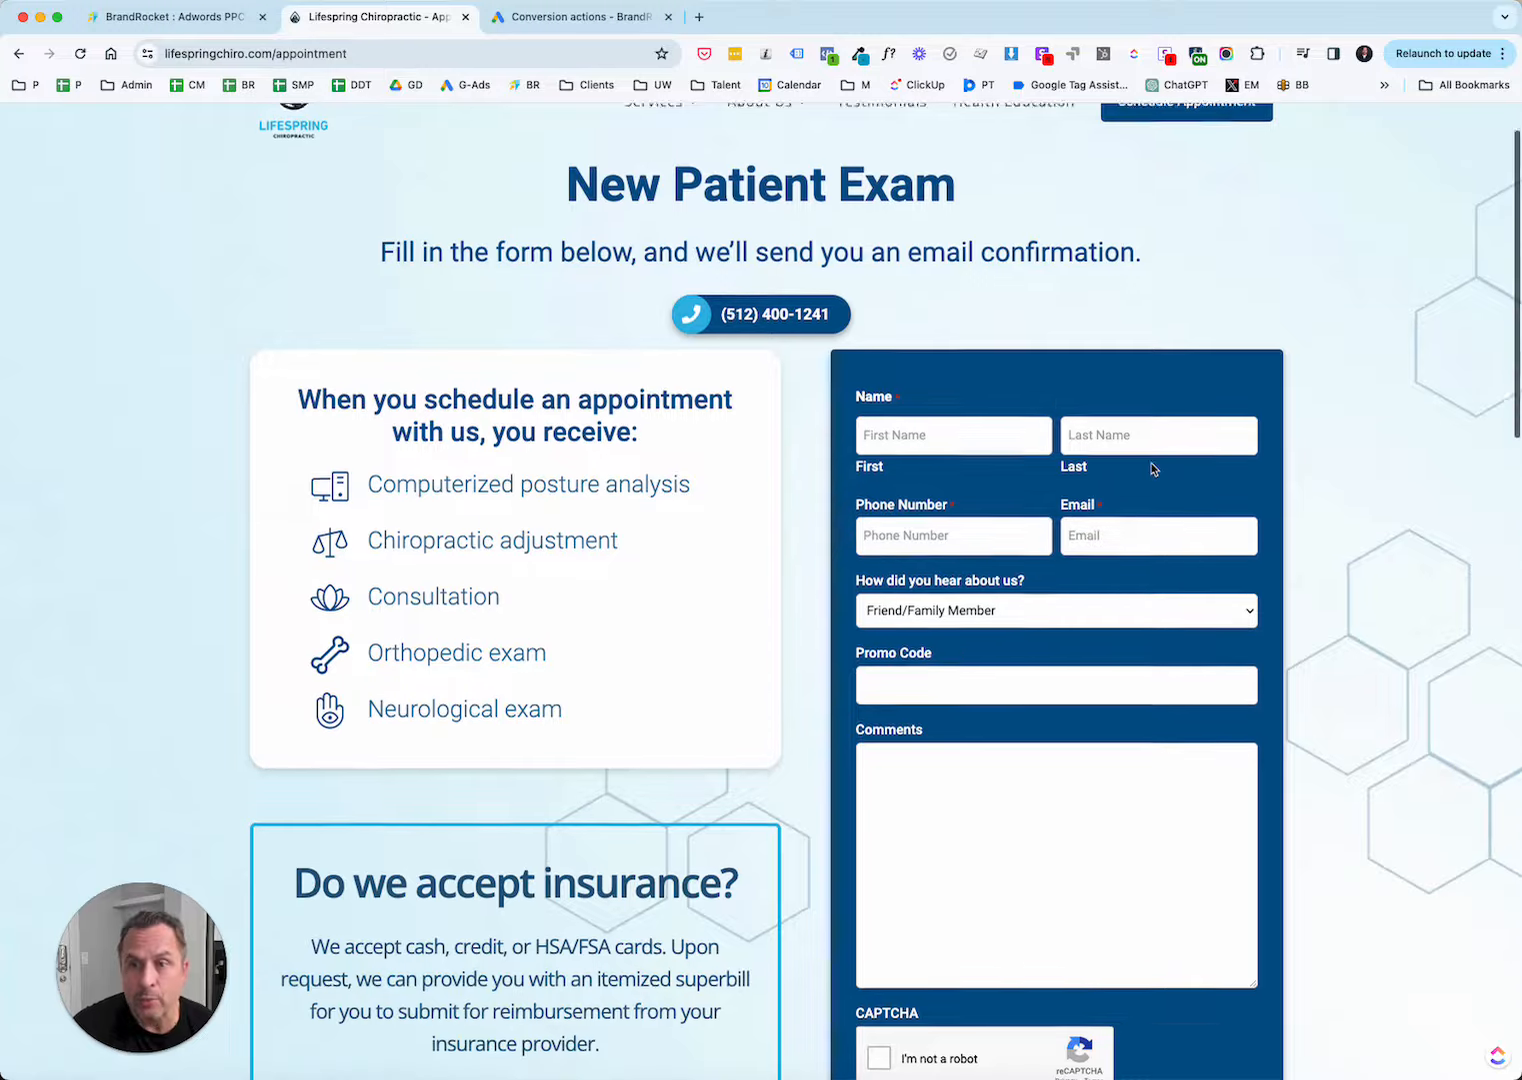
scroll(1152, 468, up, 2)
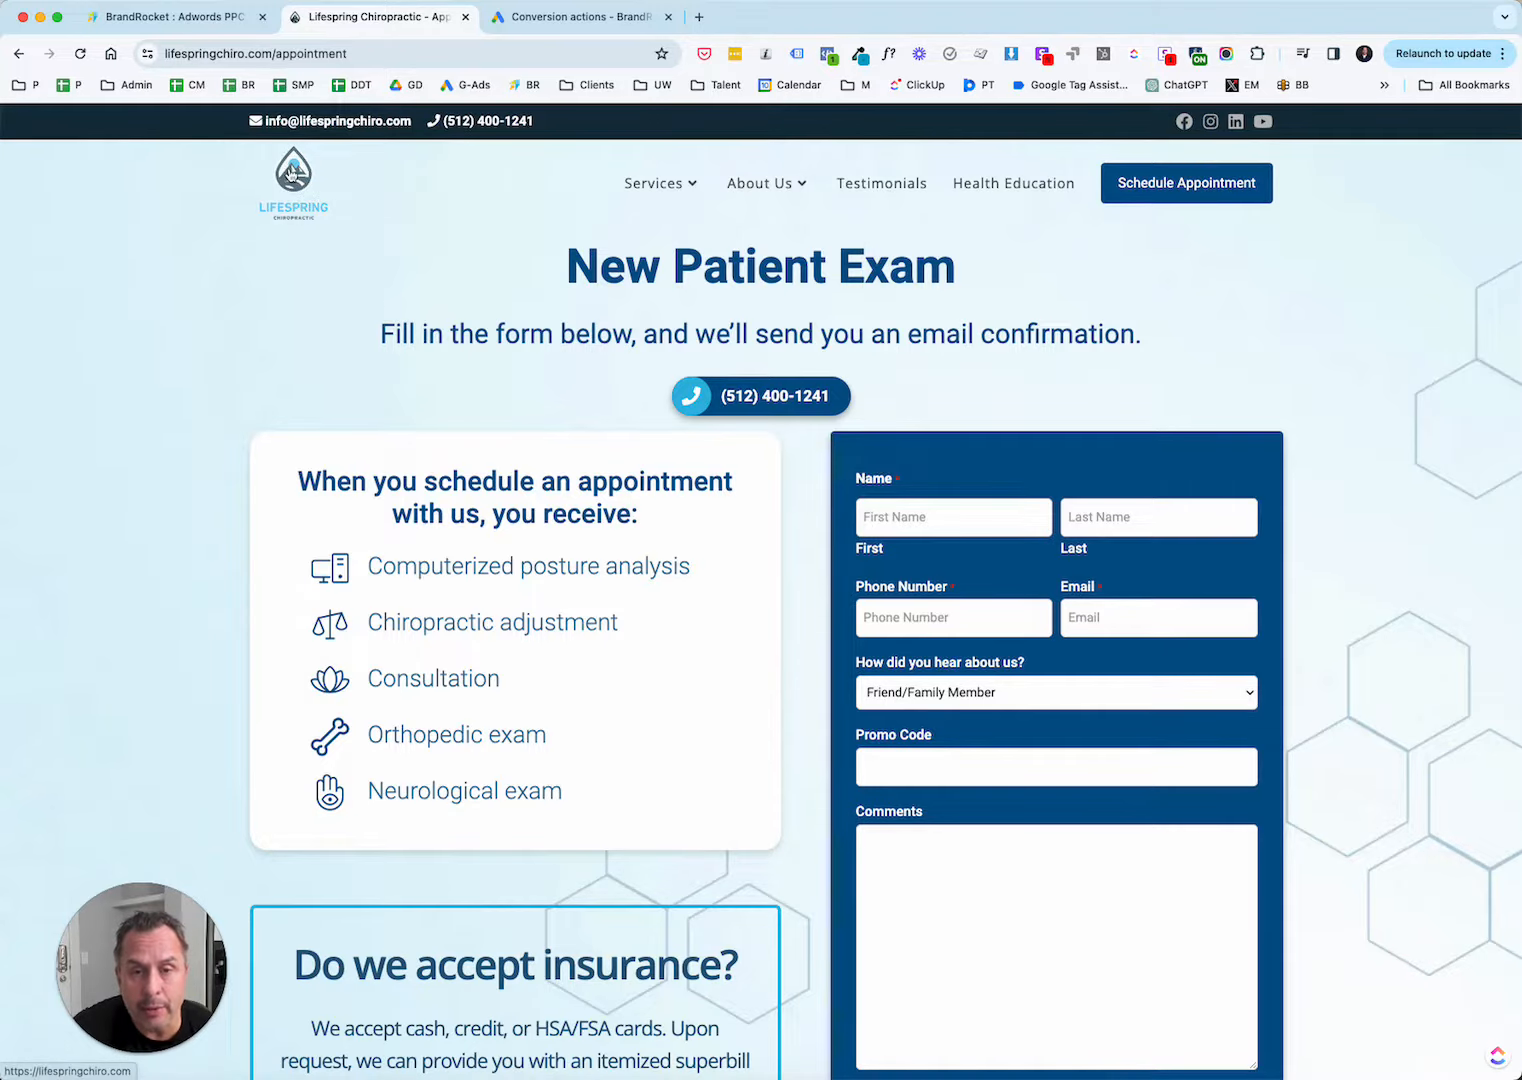
click(290, 175)
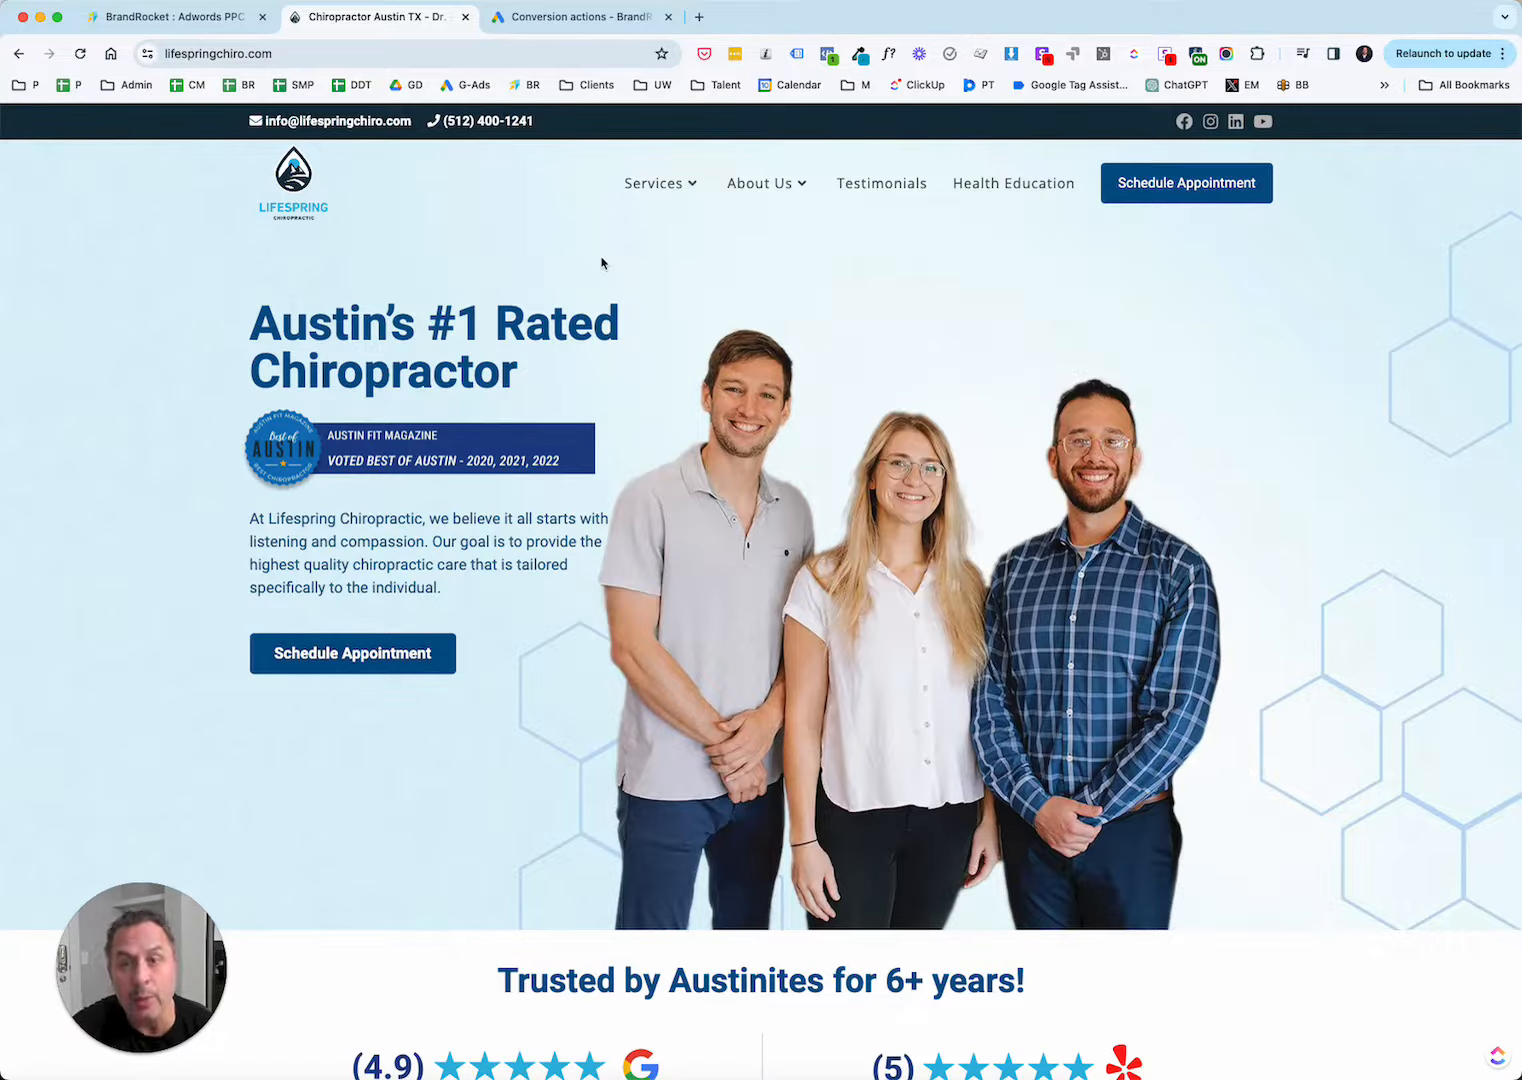
Switch to Google Ads and open the Conversions summary of the BrandRocket account.
click(580, 18)
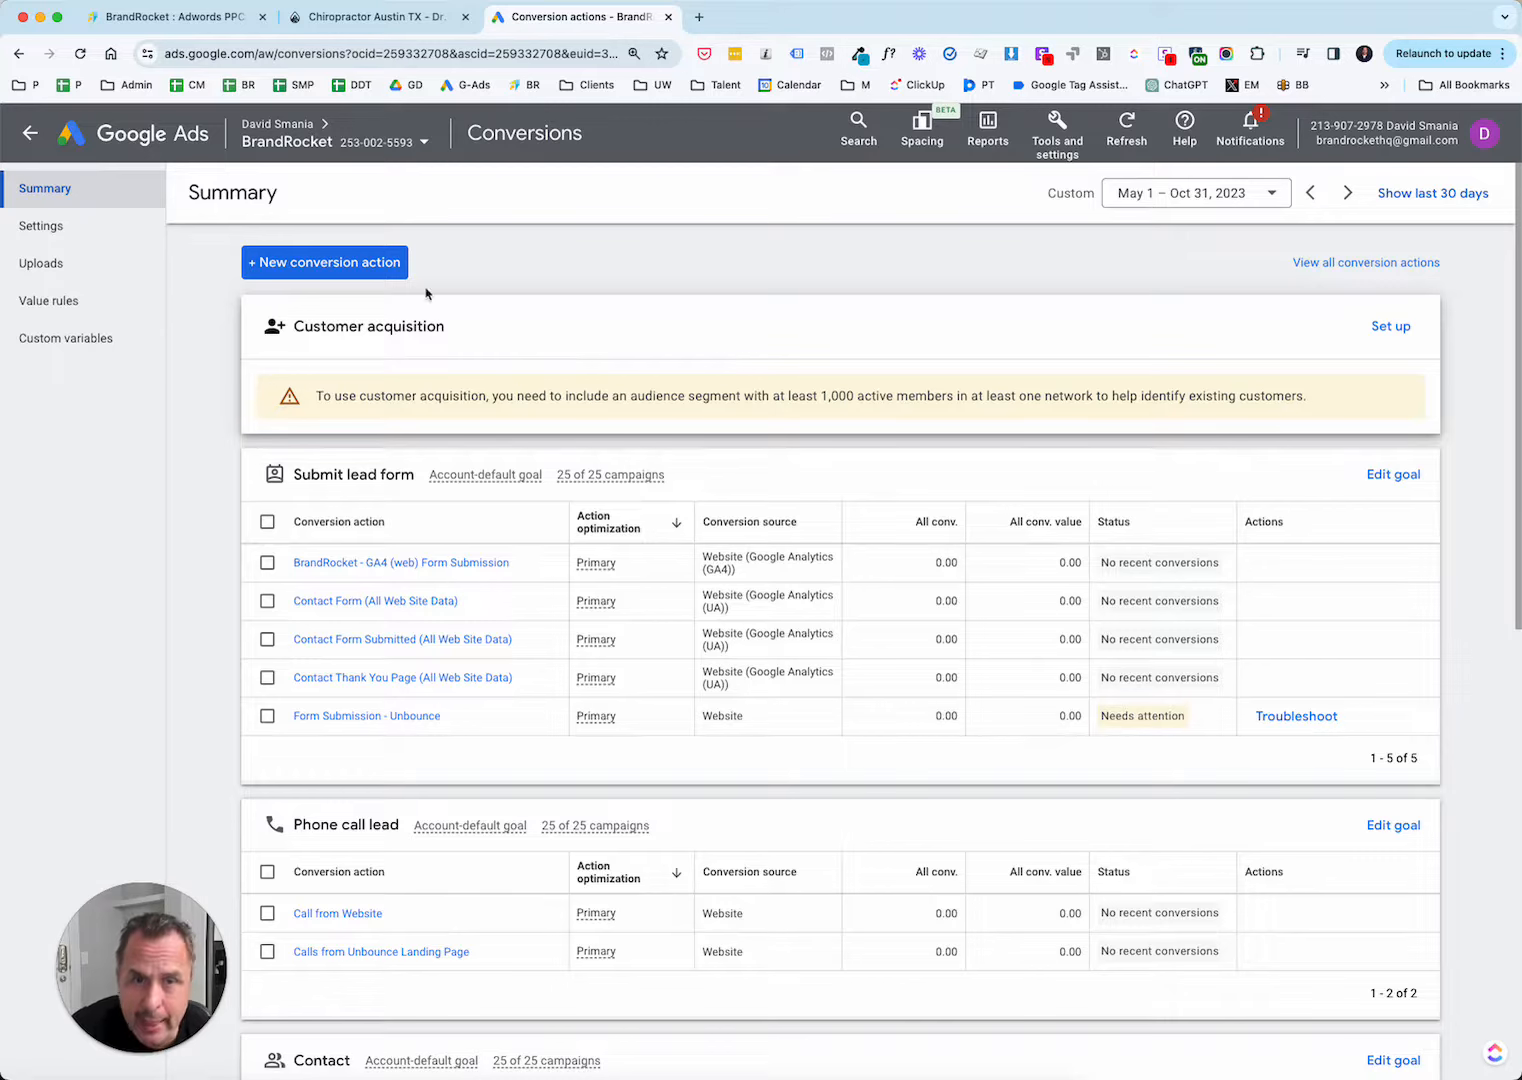
scroll(696, 258, down, 1)
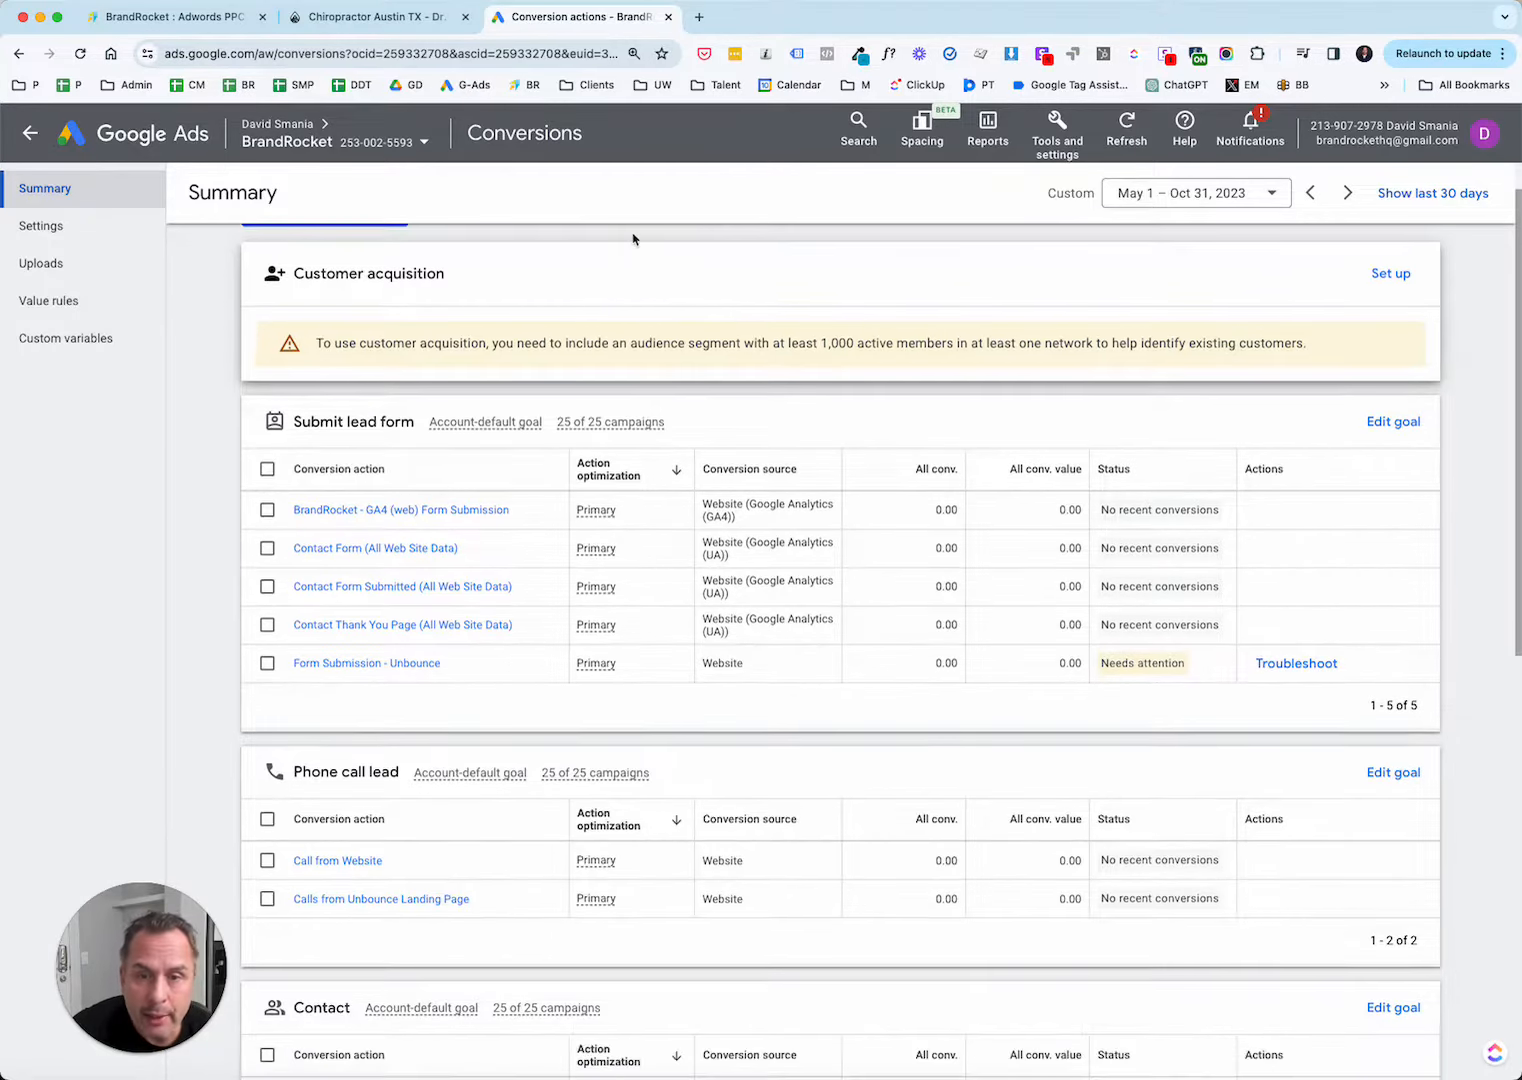
scroll(440, 408, up, 1)
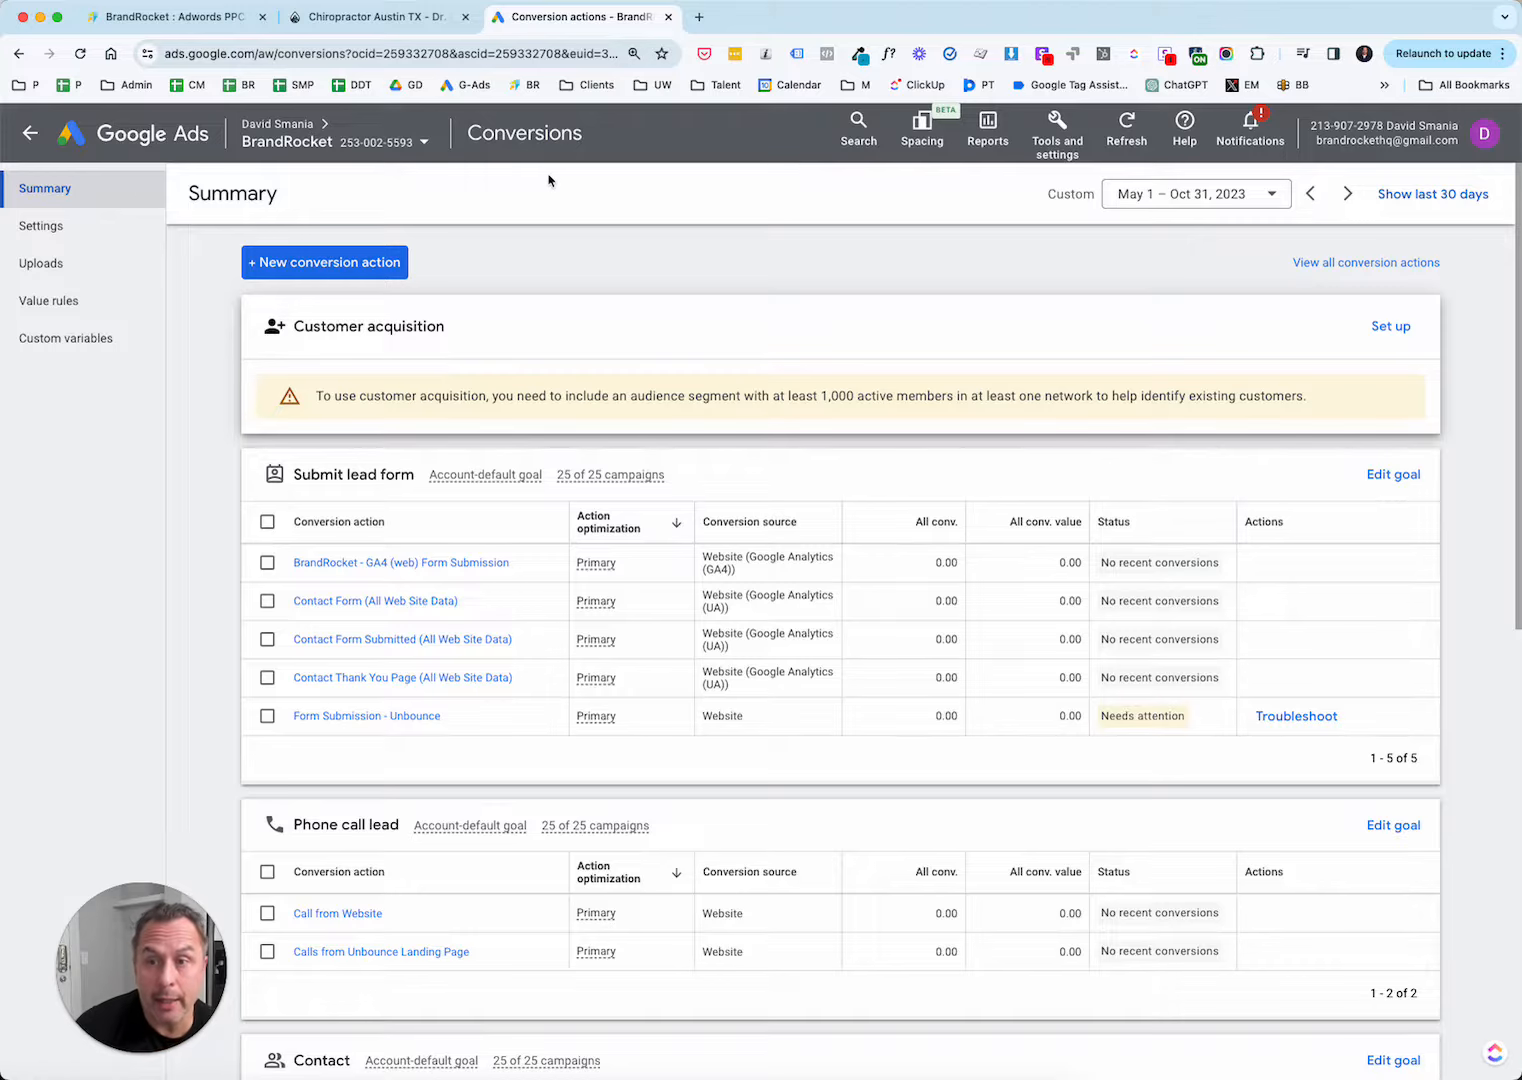
click(1070, 137)
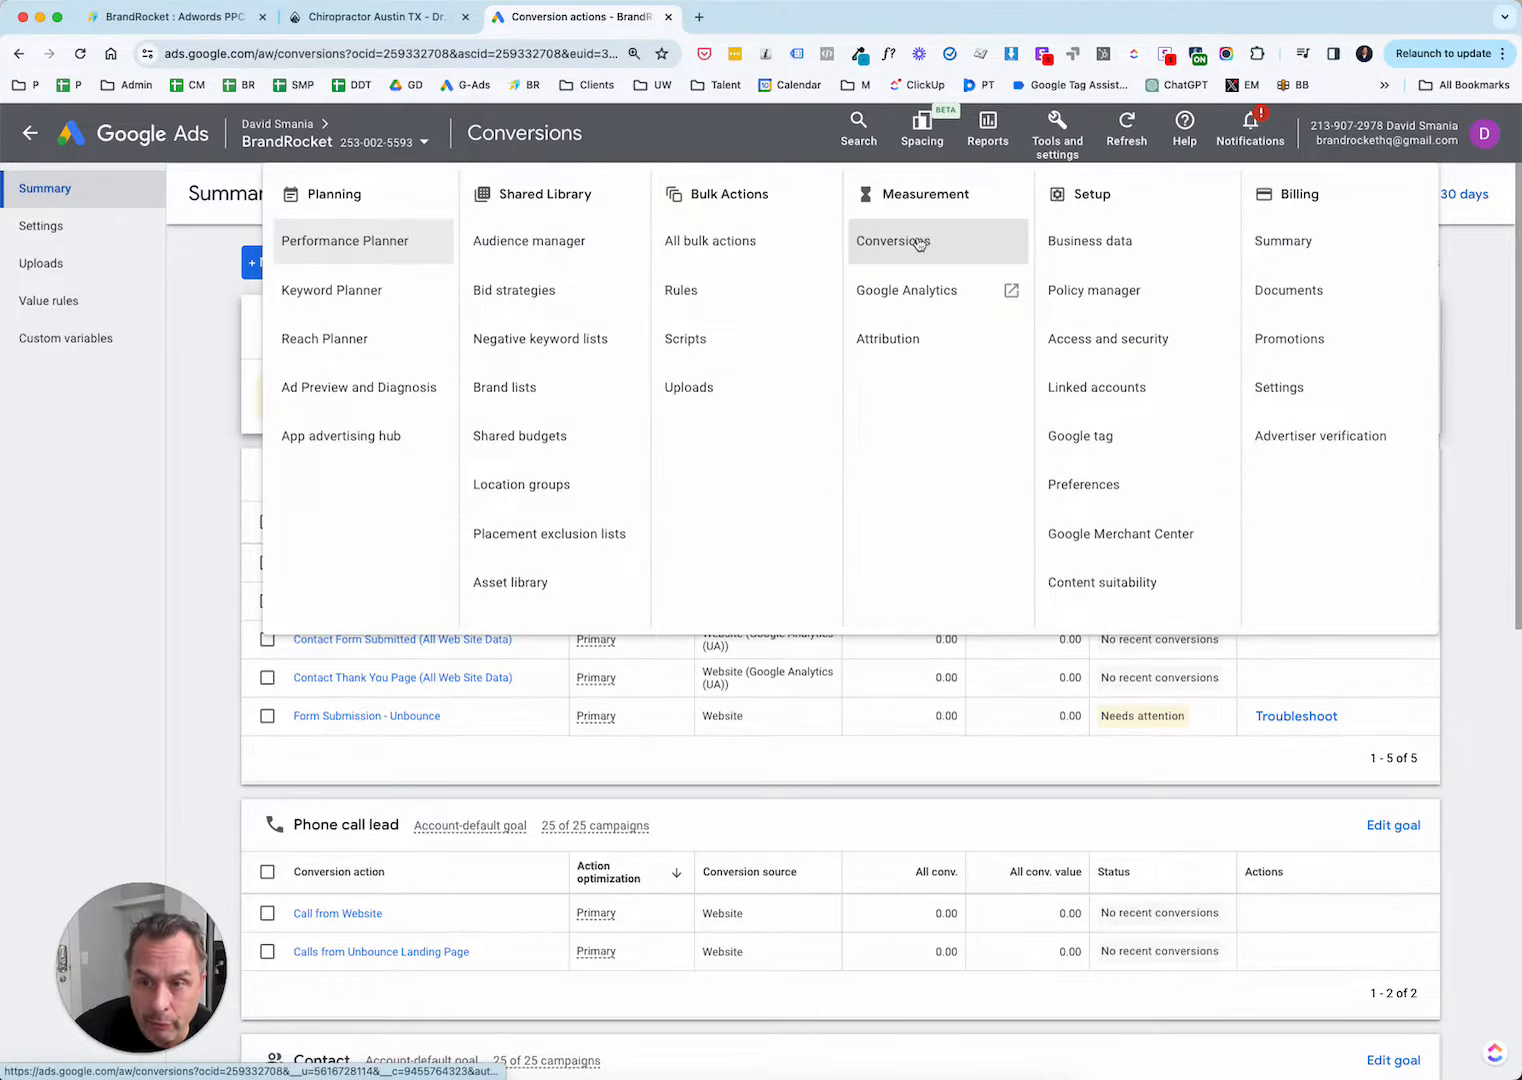
click(921, 246)
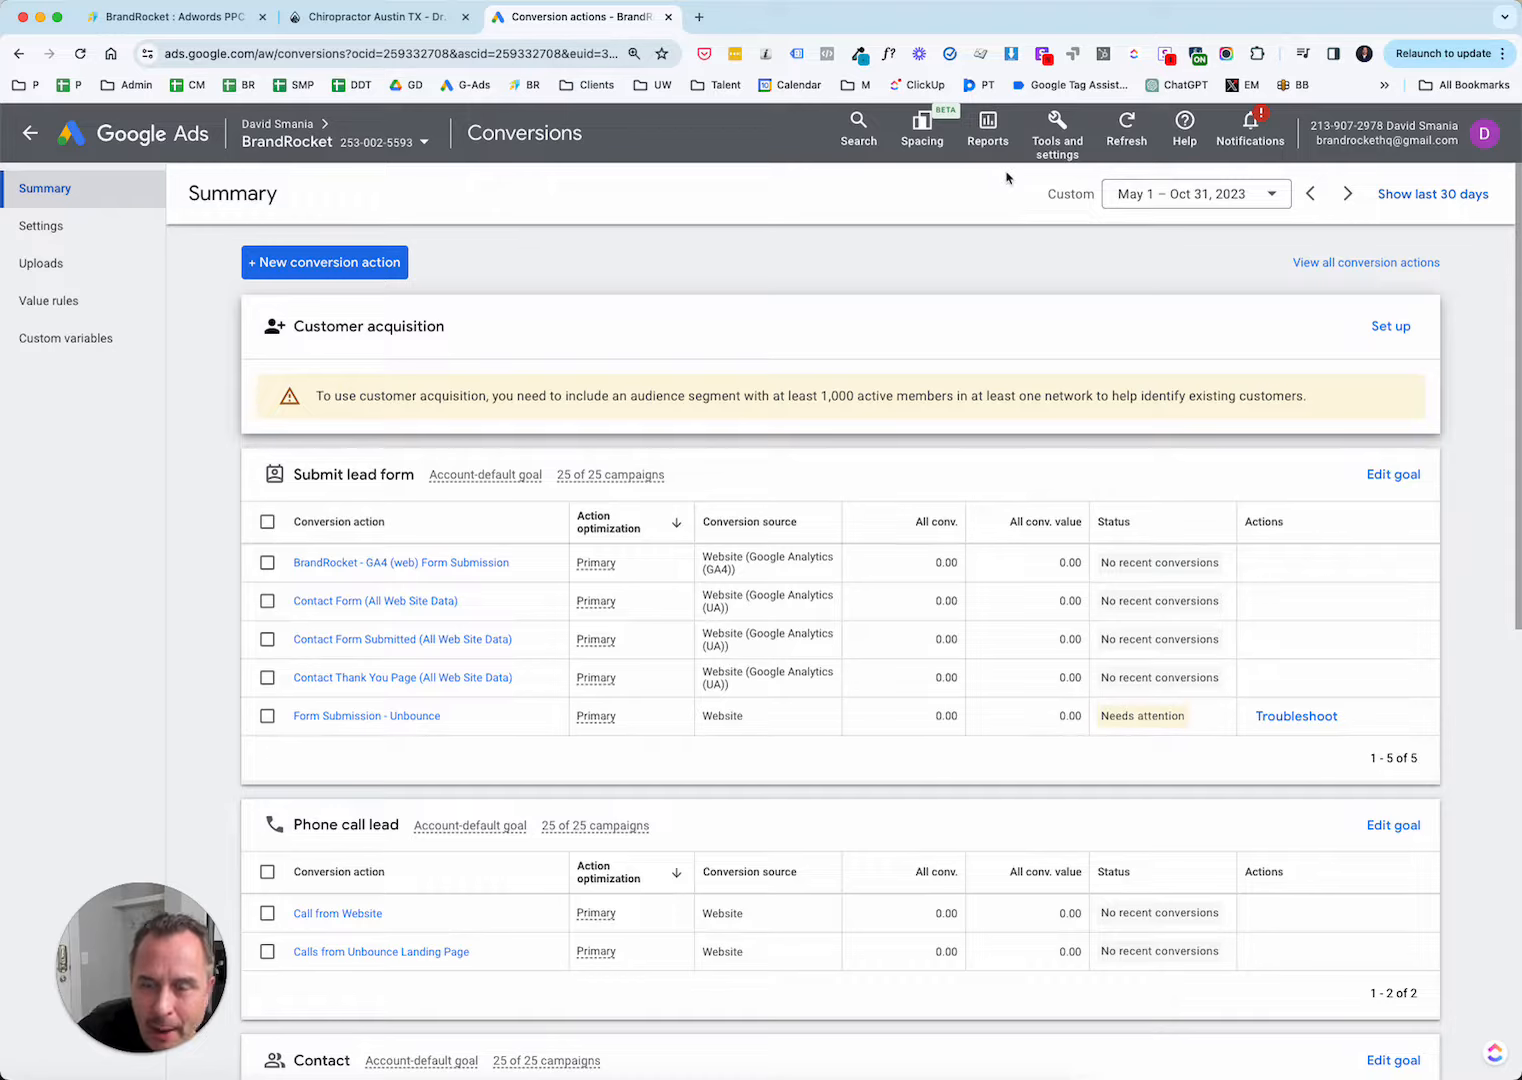
click(1063, 153)
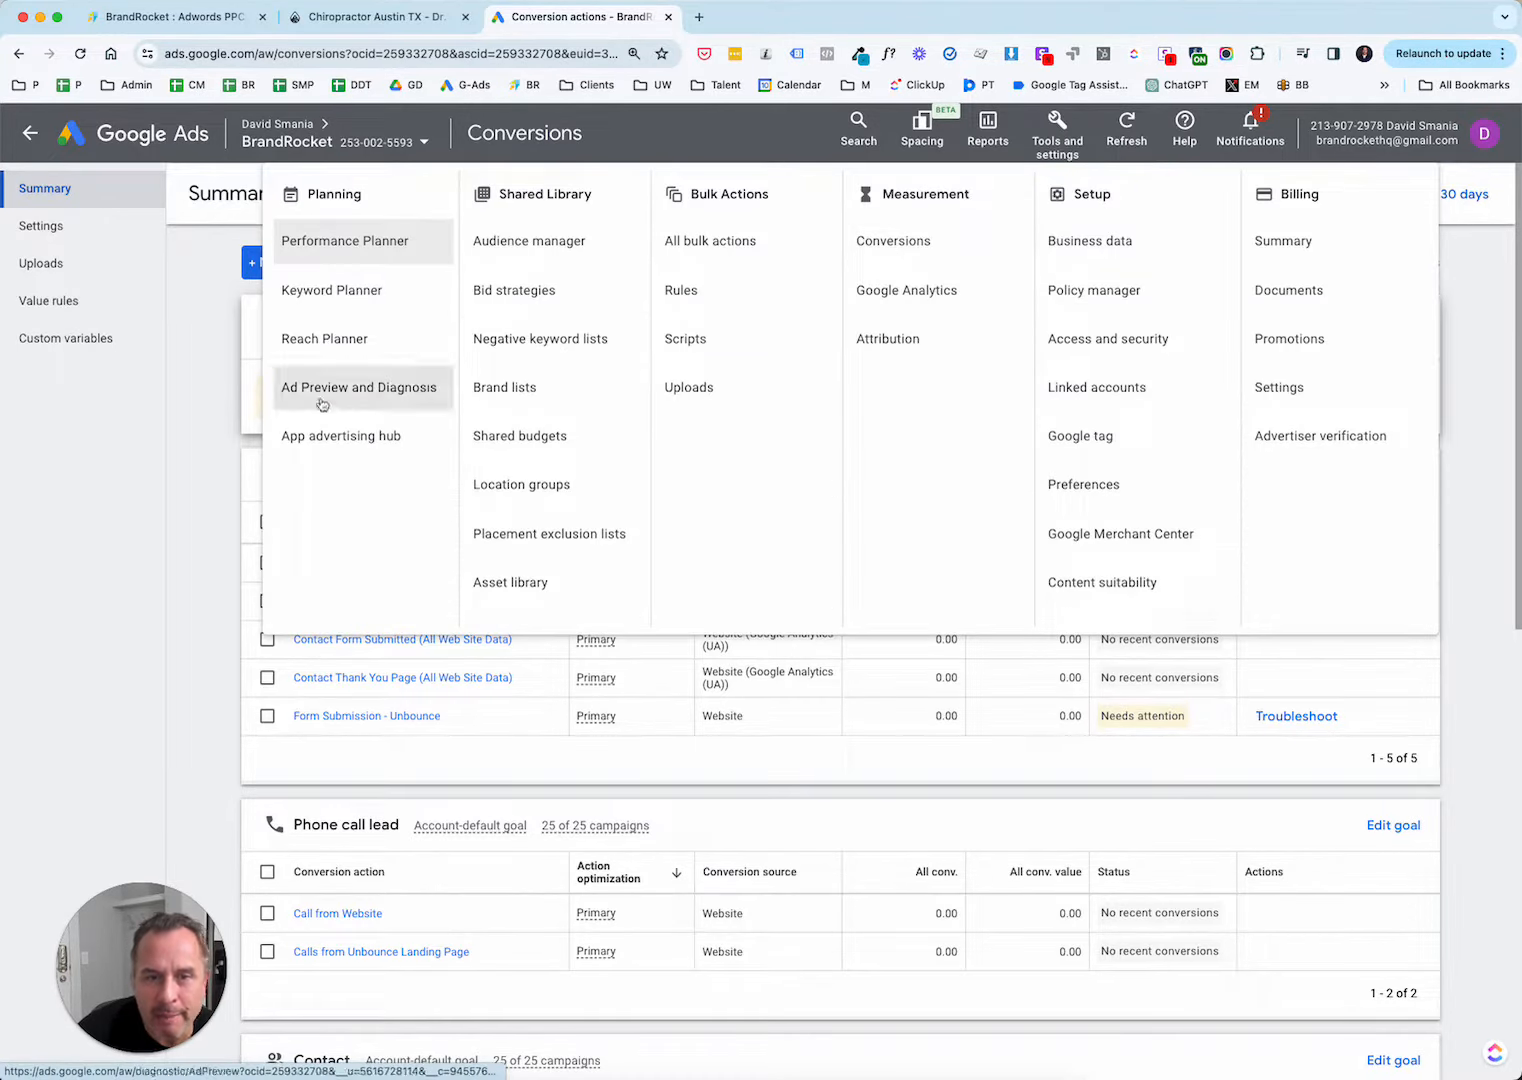
click(214, 447)
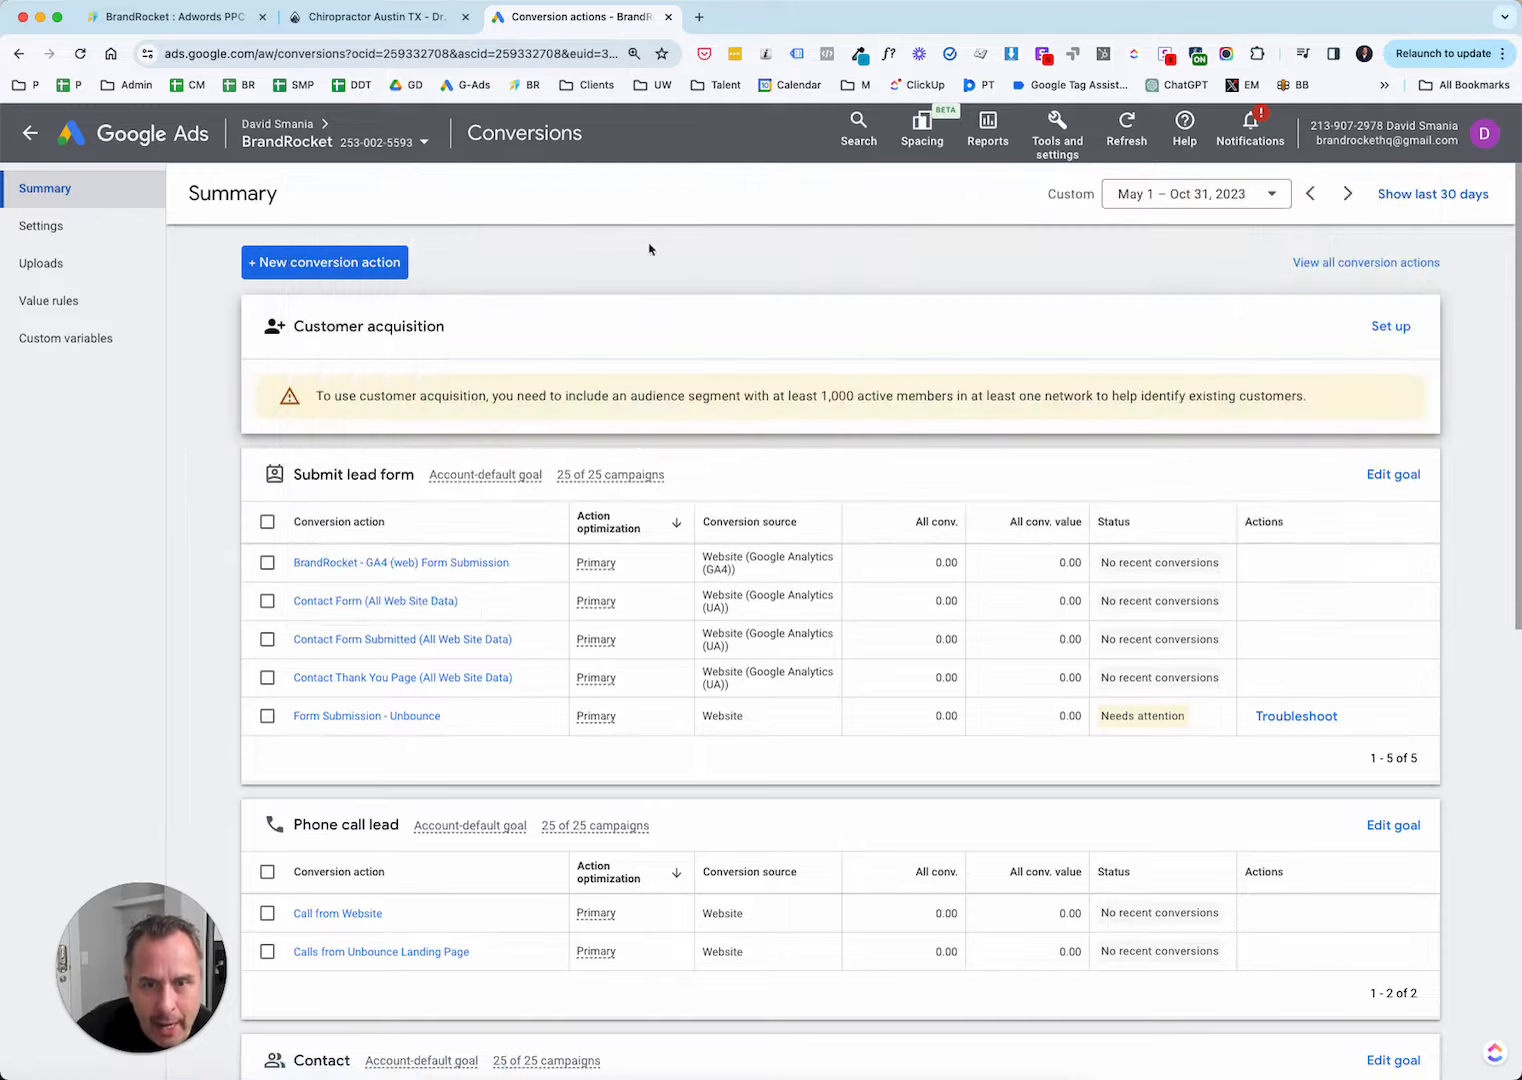
Review the conversion actions grouped under each goal category on the summary page, including Submit lead form and Phone call lead.
scroll(311, 517, down, 5)
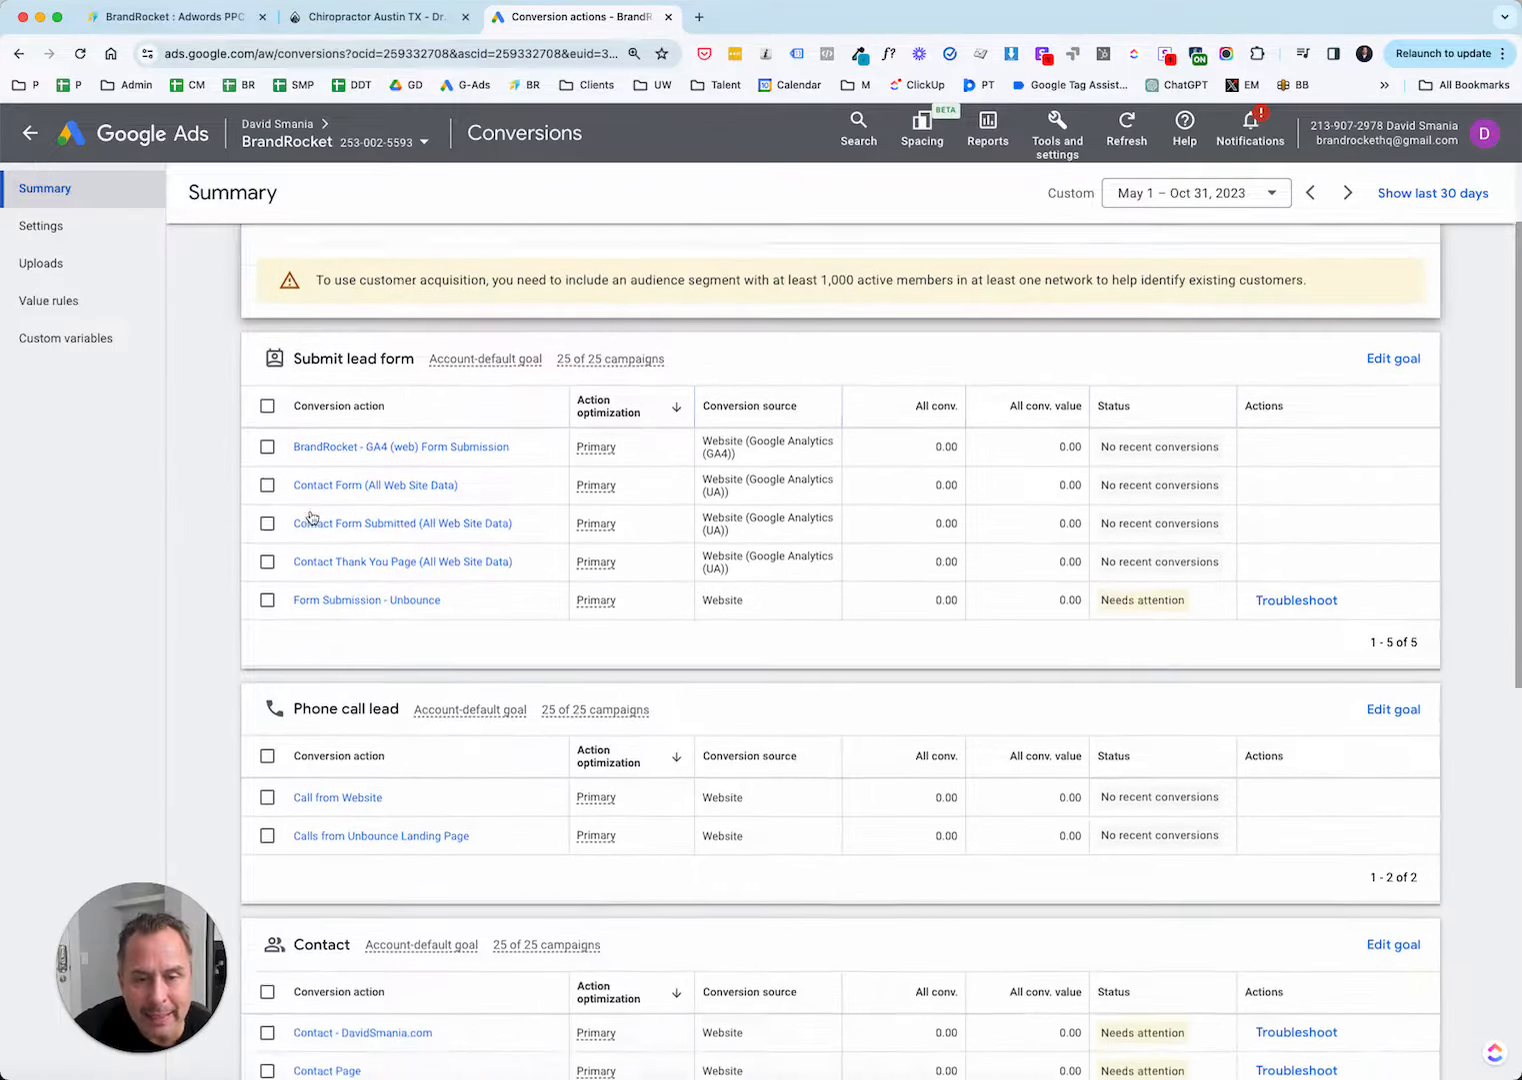
scroll(311, 517, down, 2)
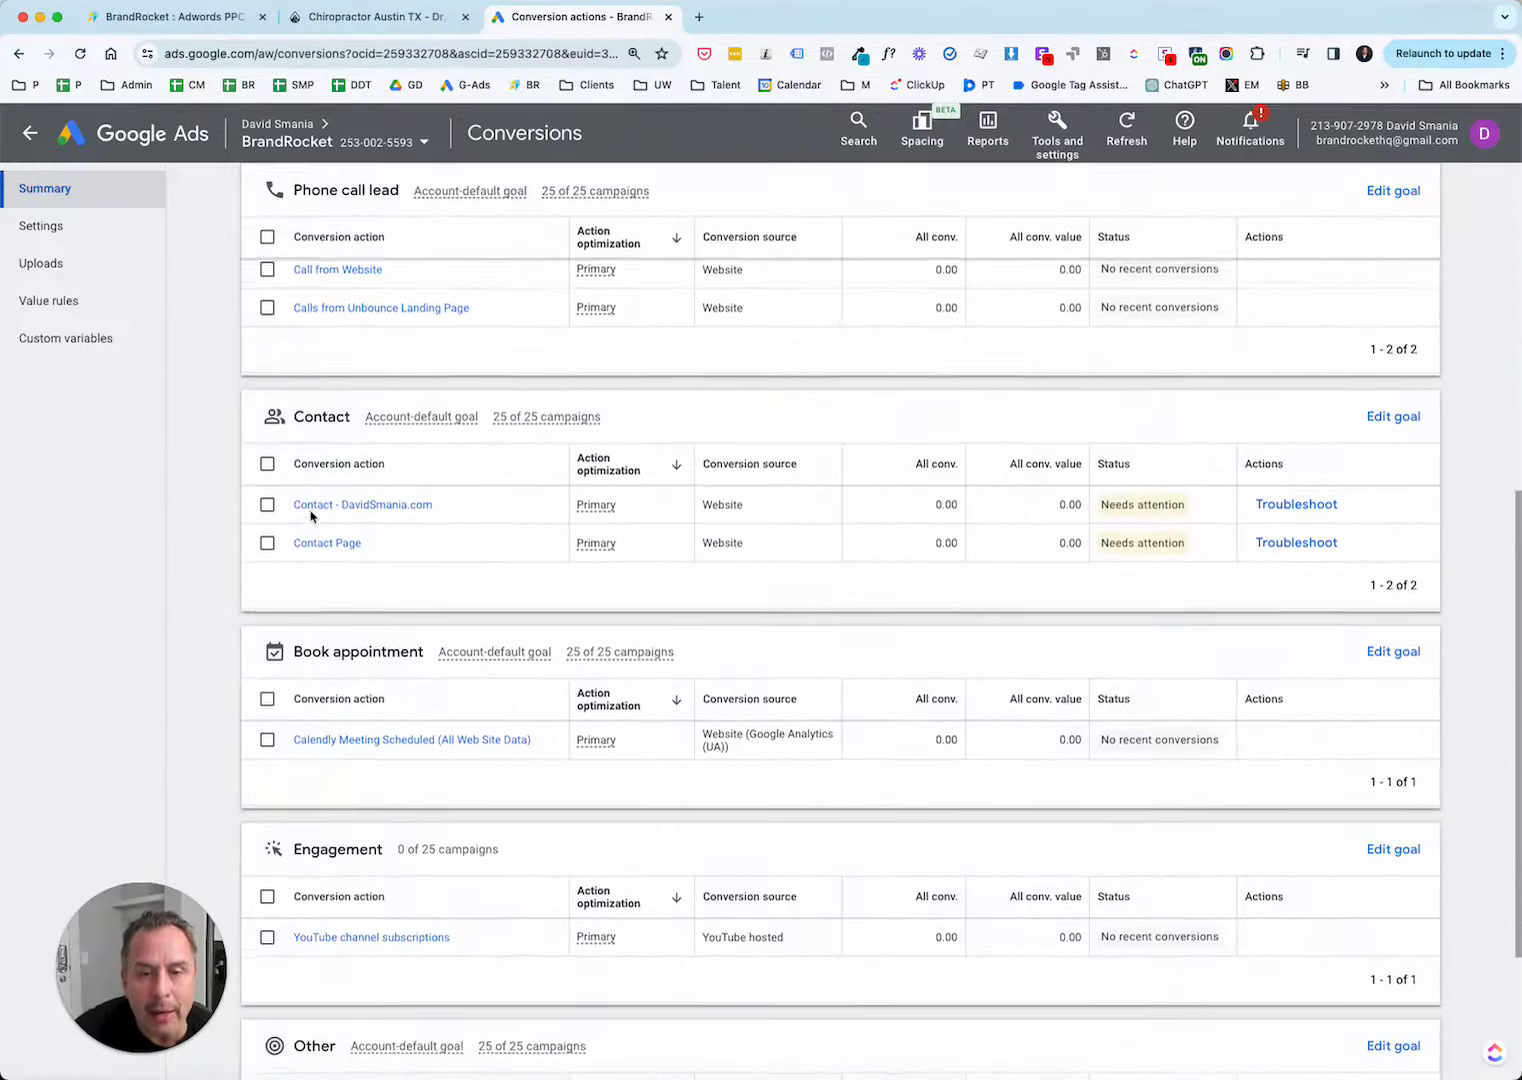
scroll(421, 591, down, 3)
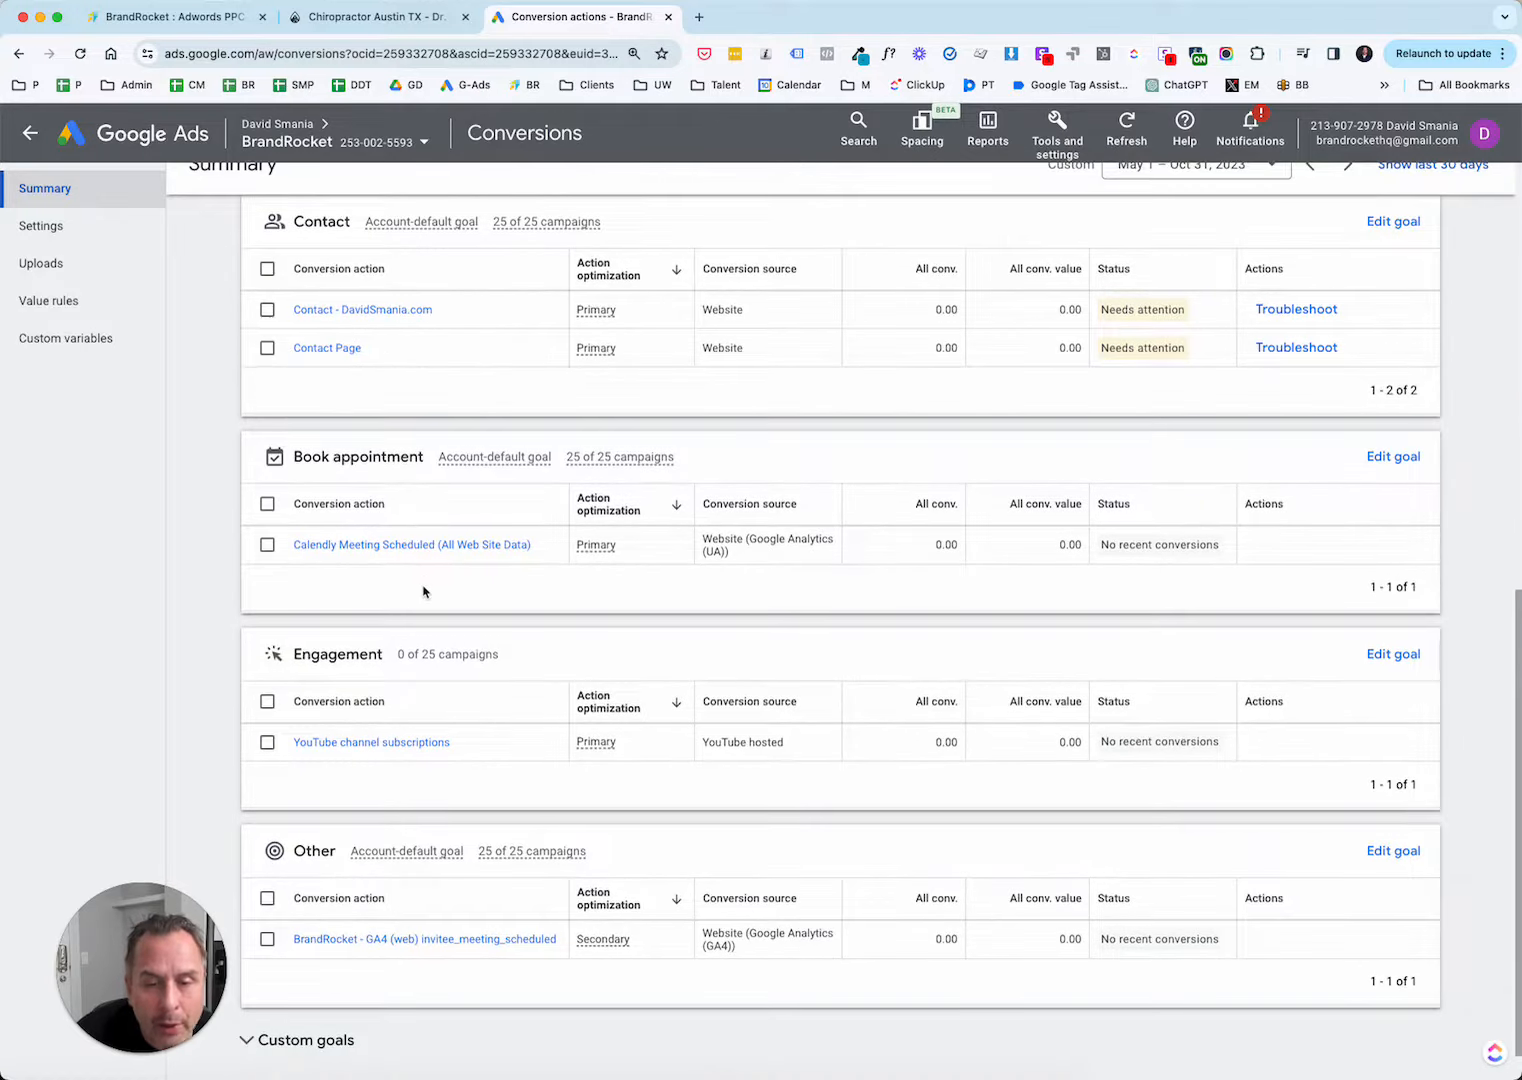
scroll(423, 591, up, 8)
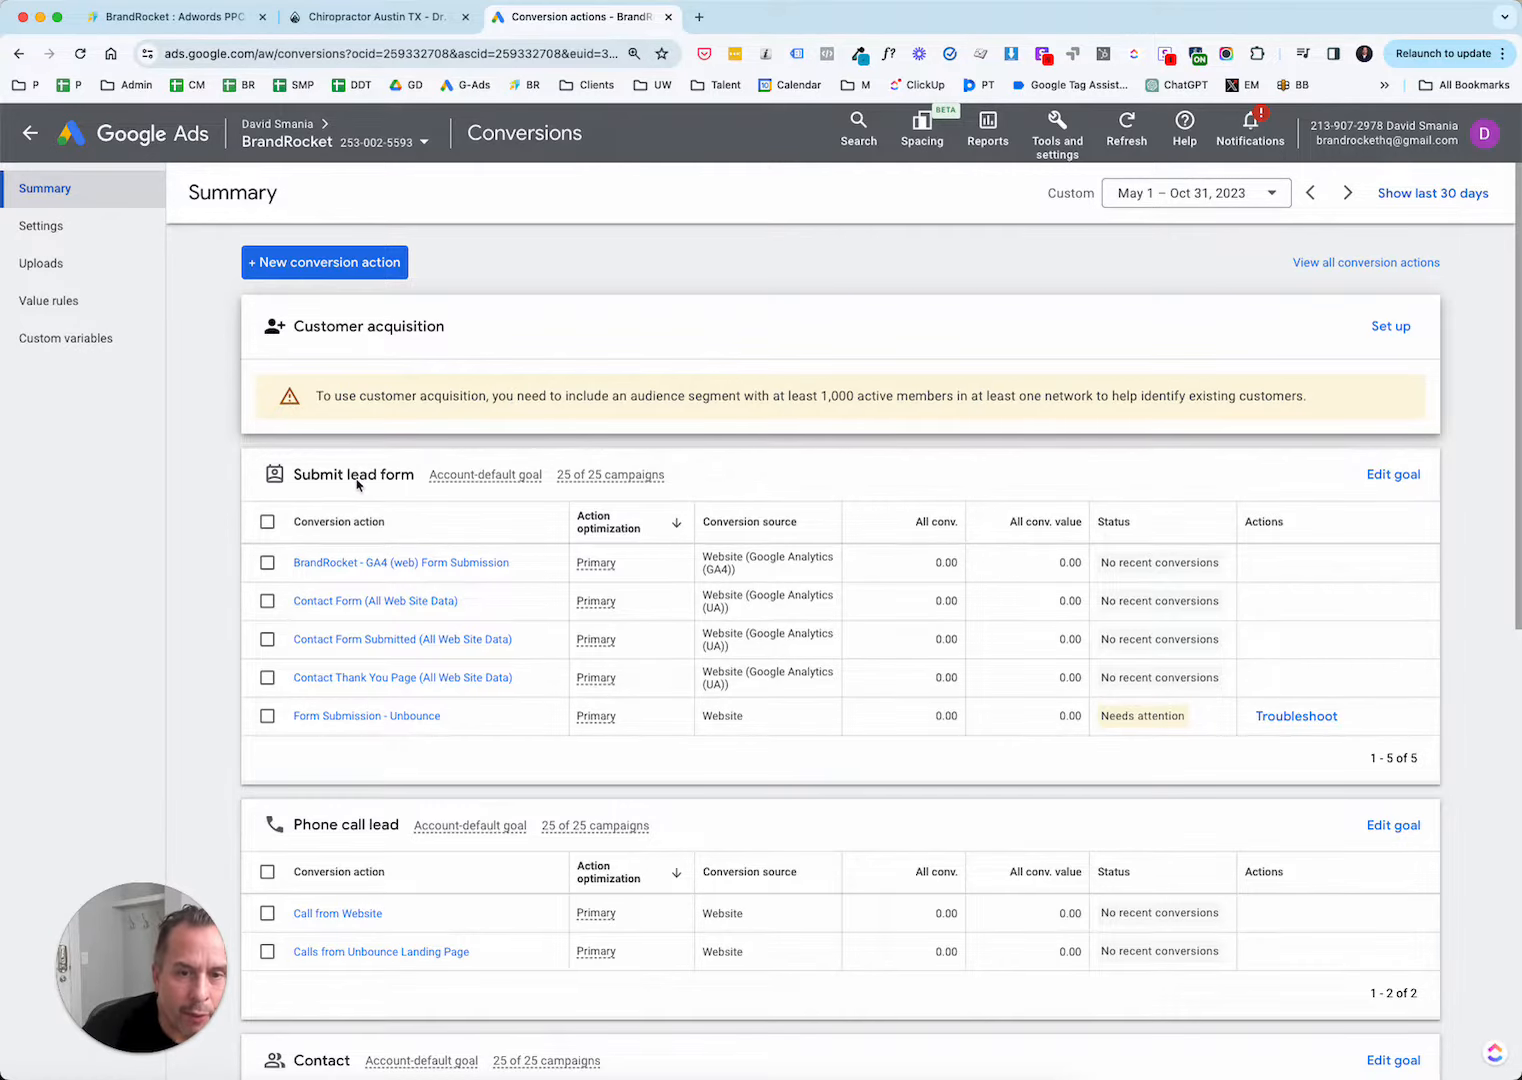
scroll(357, 484, down, 1)
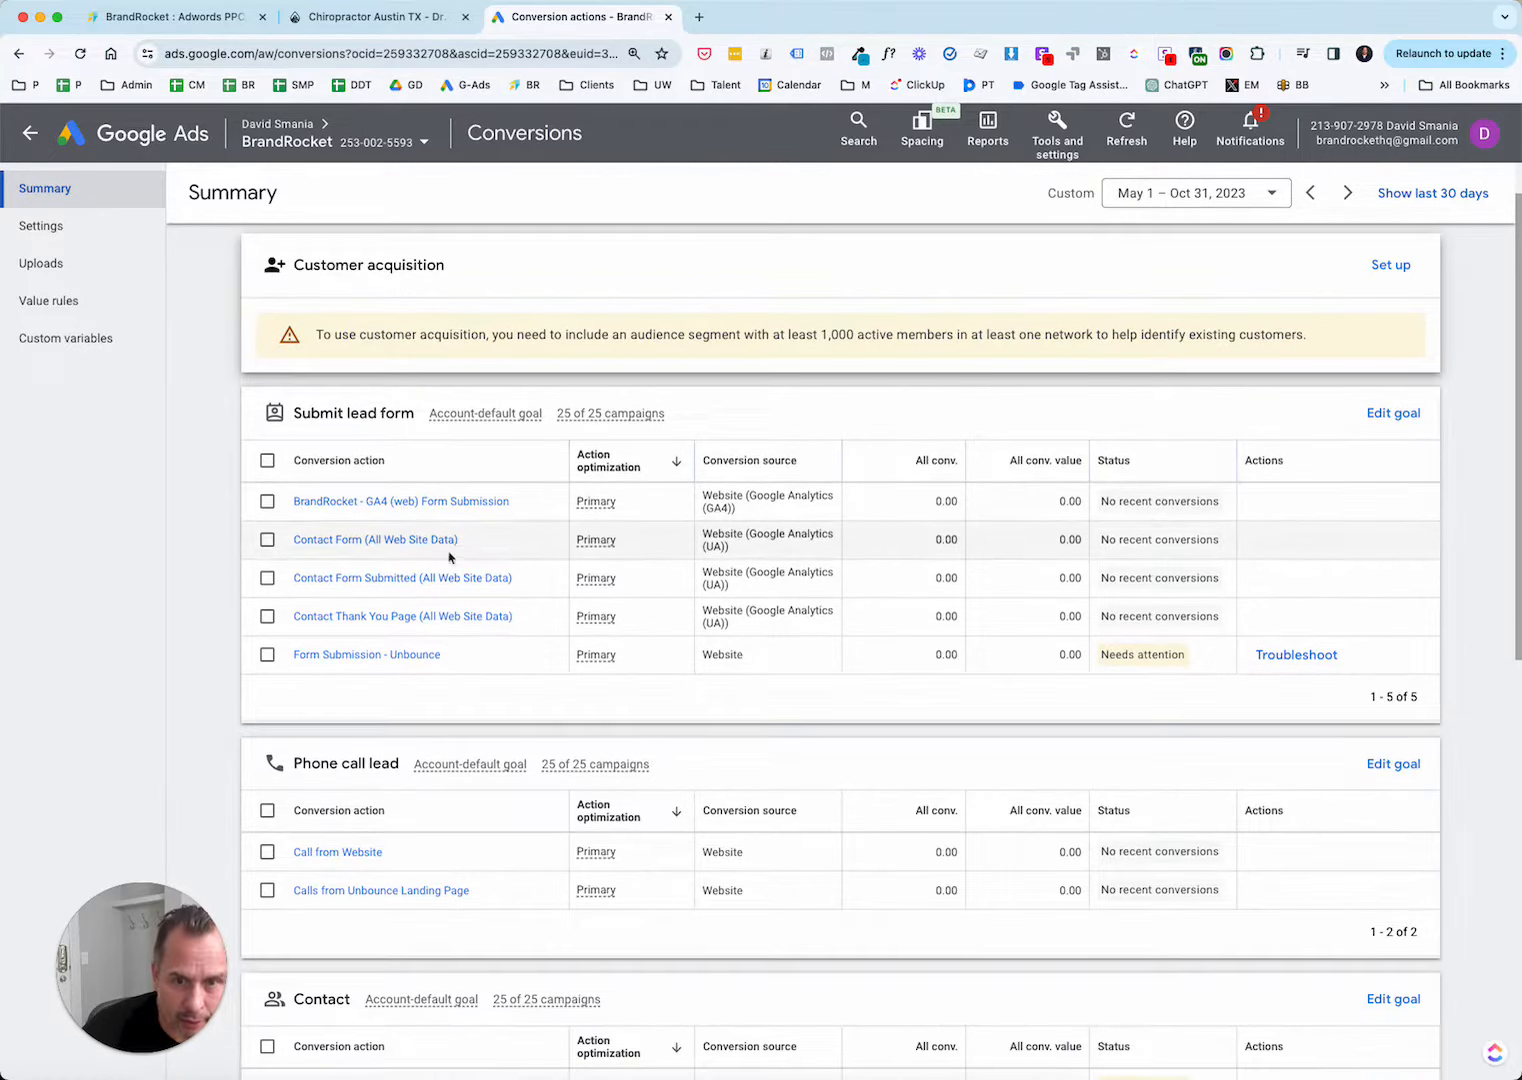
scroll(432, 513, down, 1)
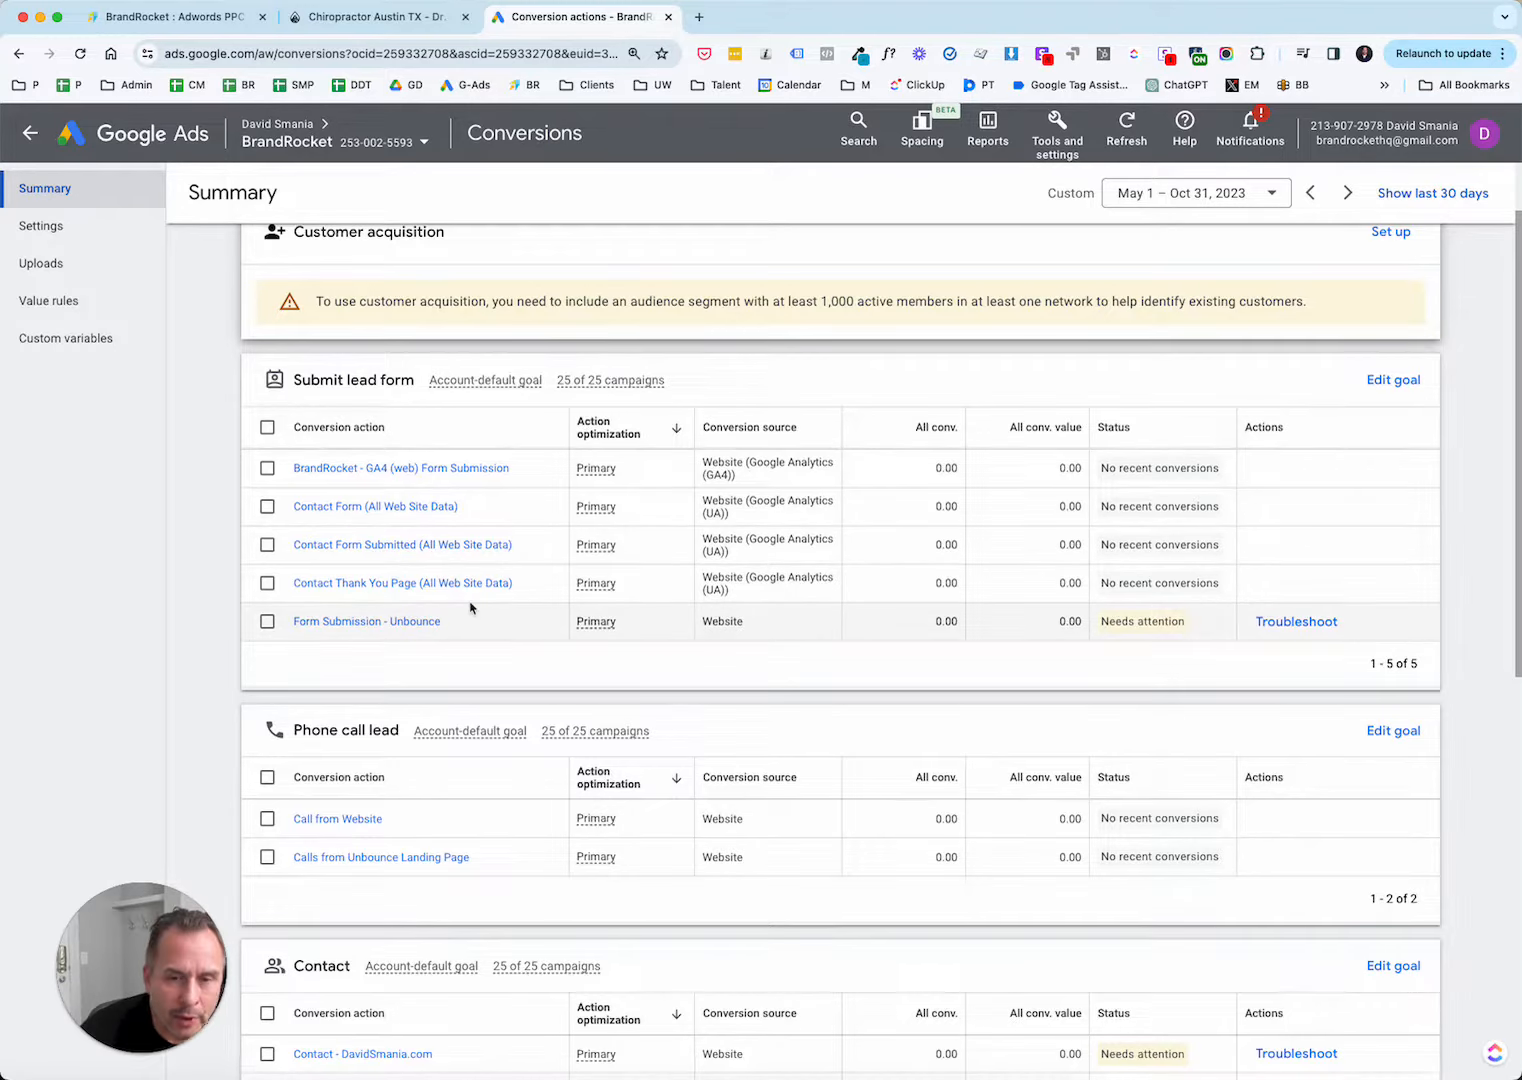
Examine the conversion actions and their sources in every goal category, from Submit lead form through Contact, Book appointment, Engagement and Other.
scroll(470, 607, down, 1)
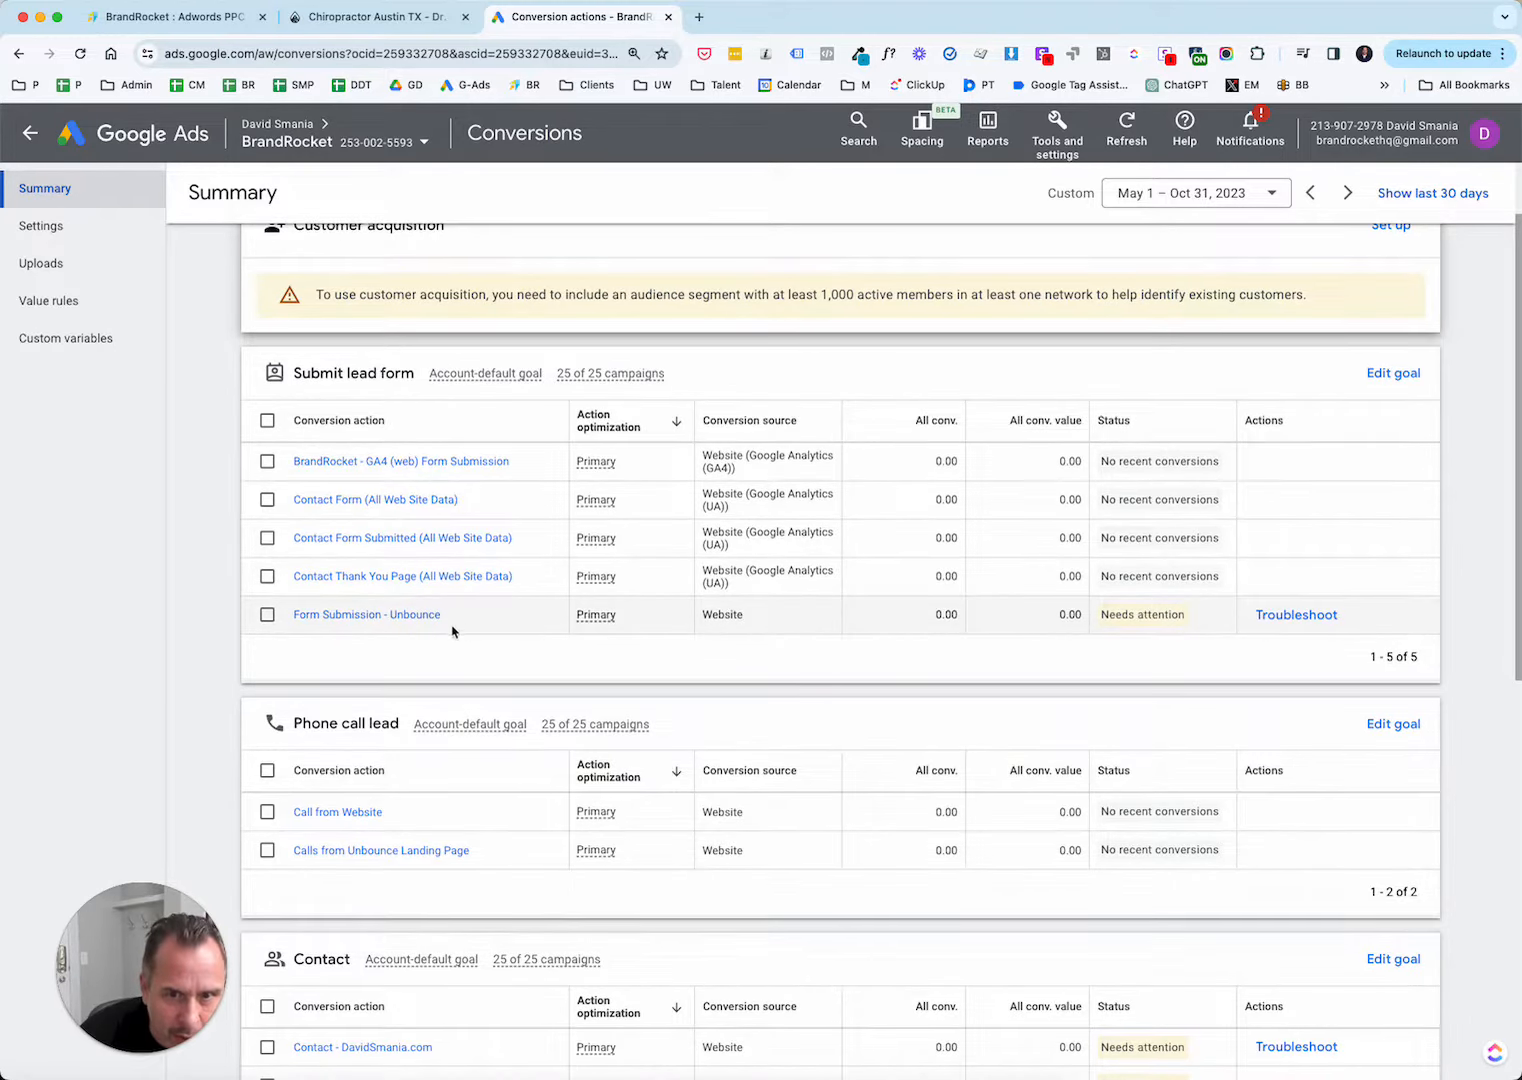
scroll(496, 632, down, 1)
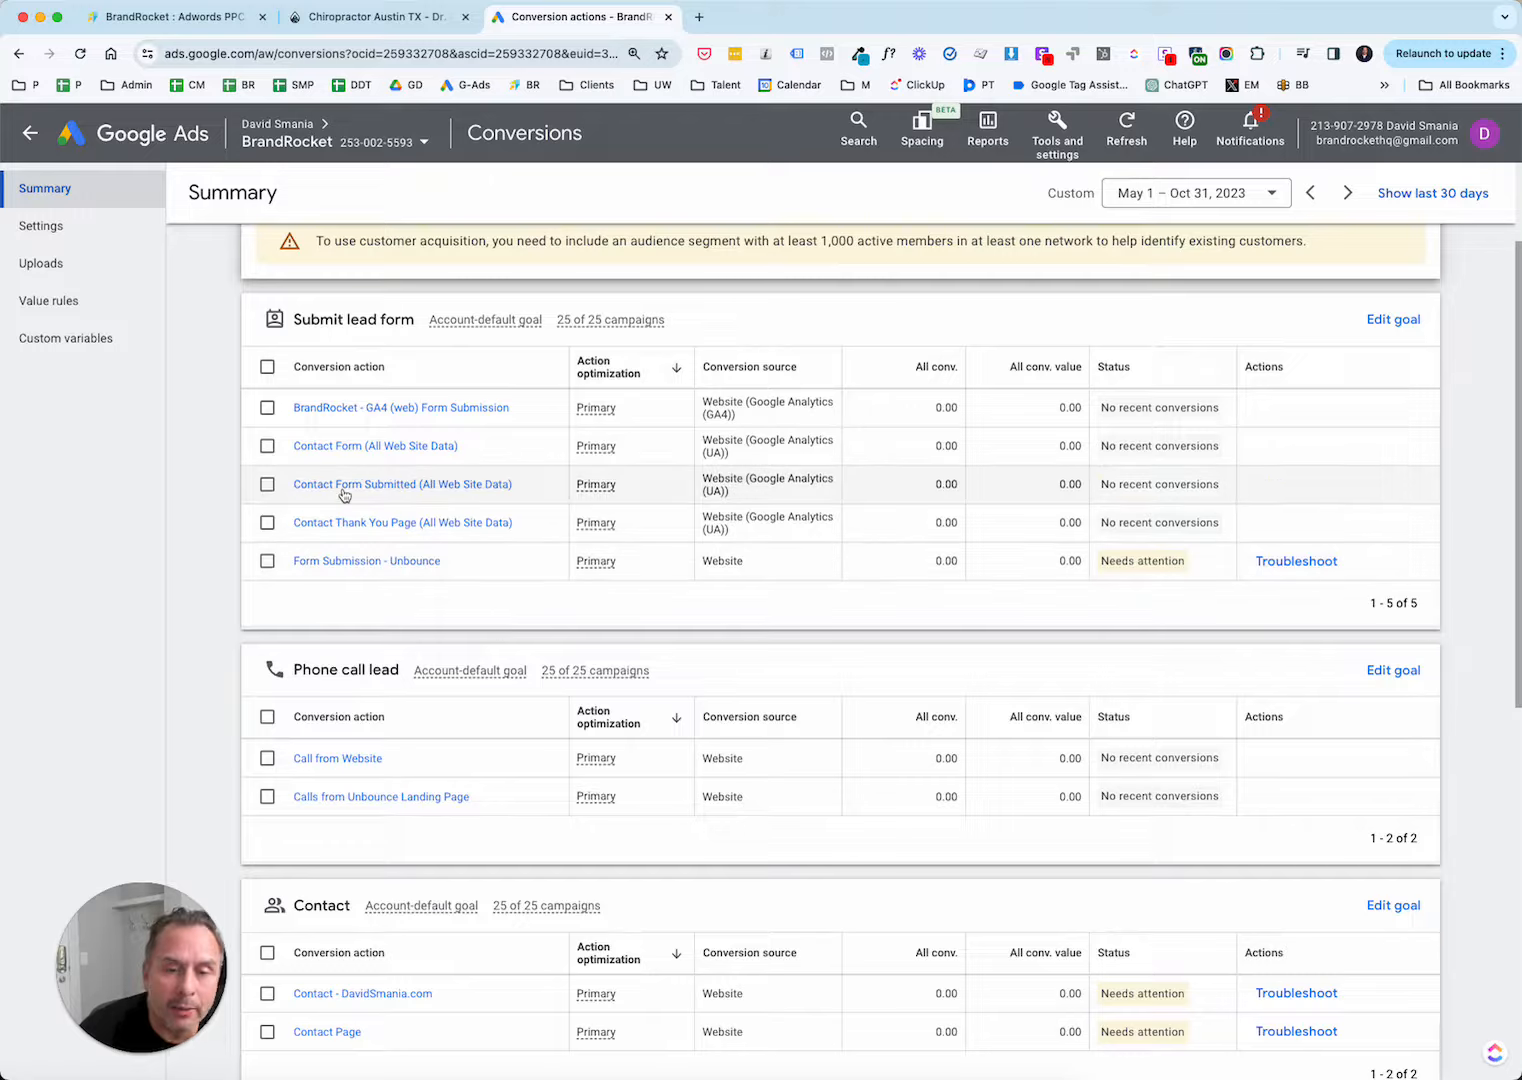
scroll(344, 494, down, 3)
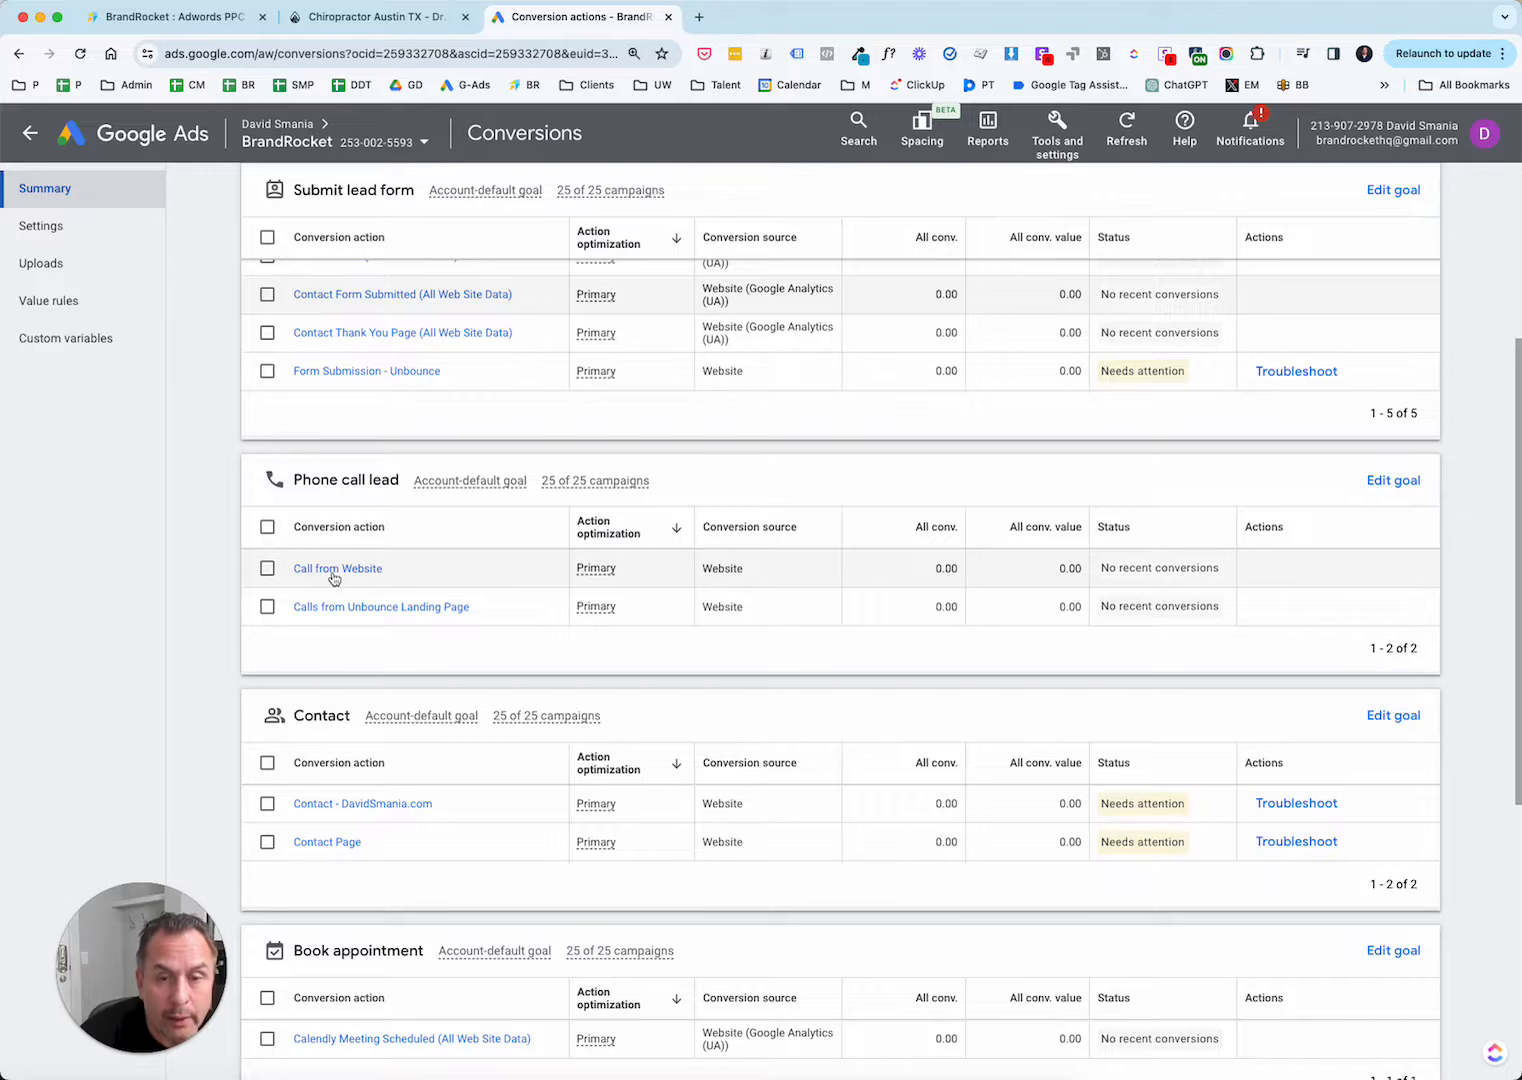
scroll(334, 578, down, 1)
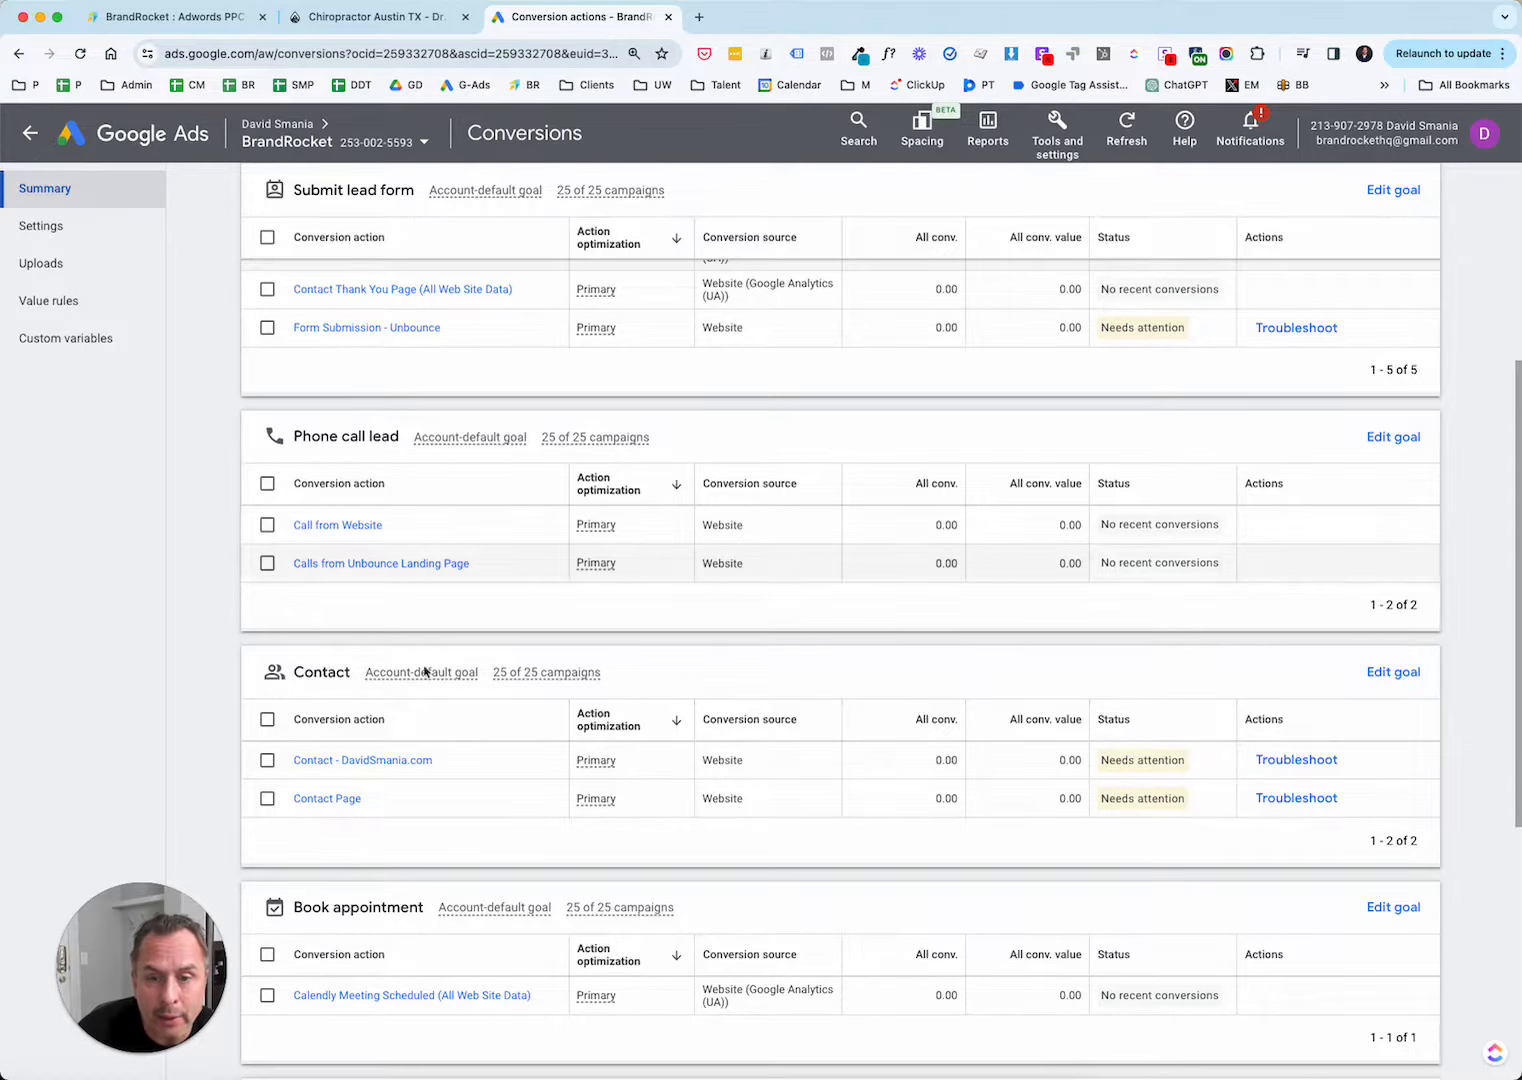
mouse_move(422, 448)
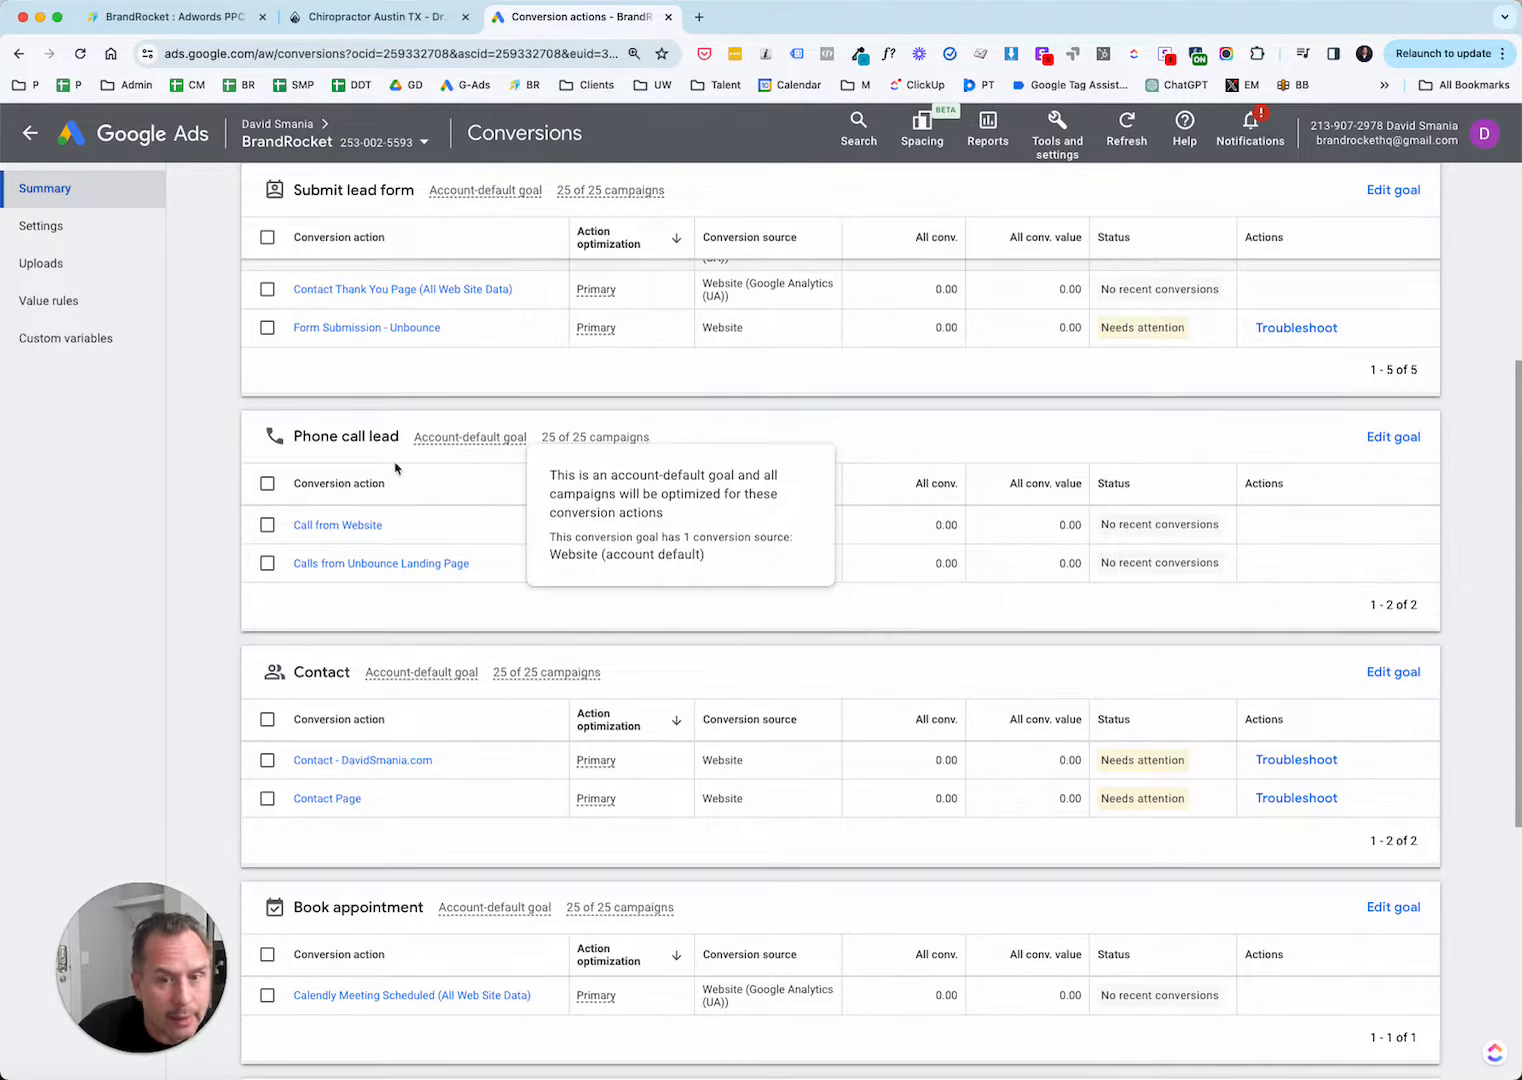
scroll(266, 515, down, 2)
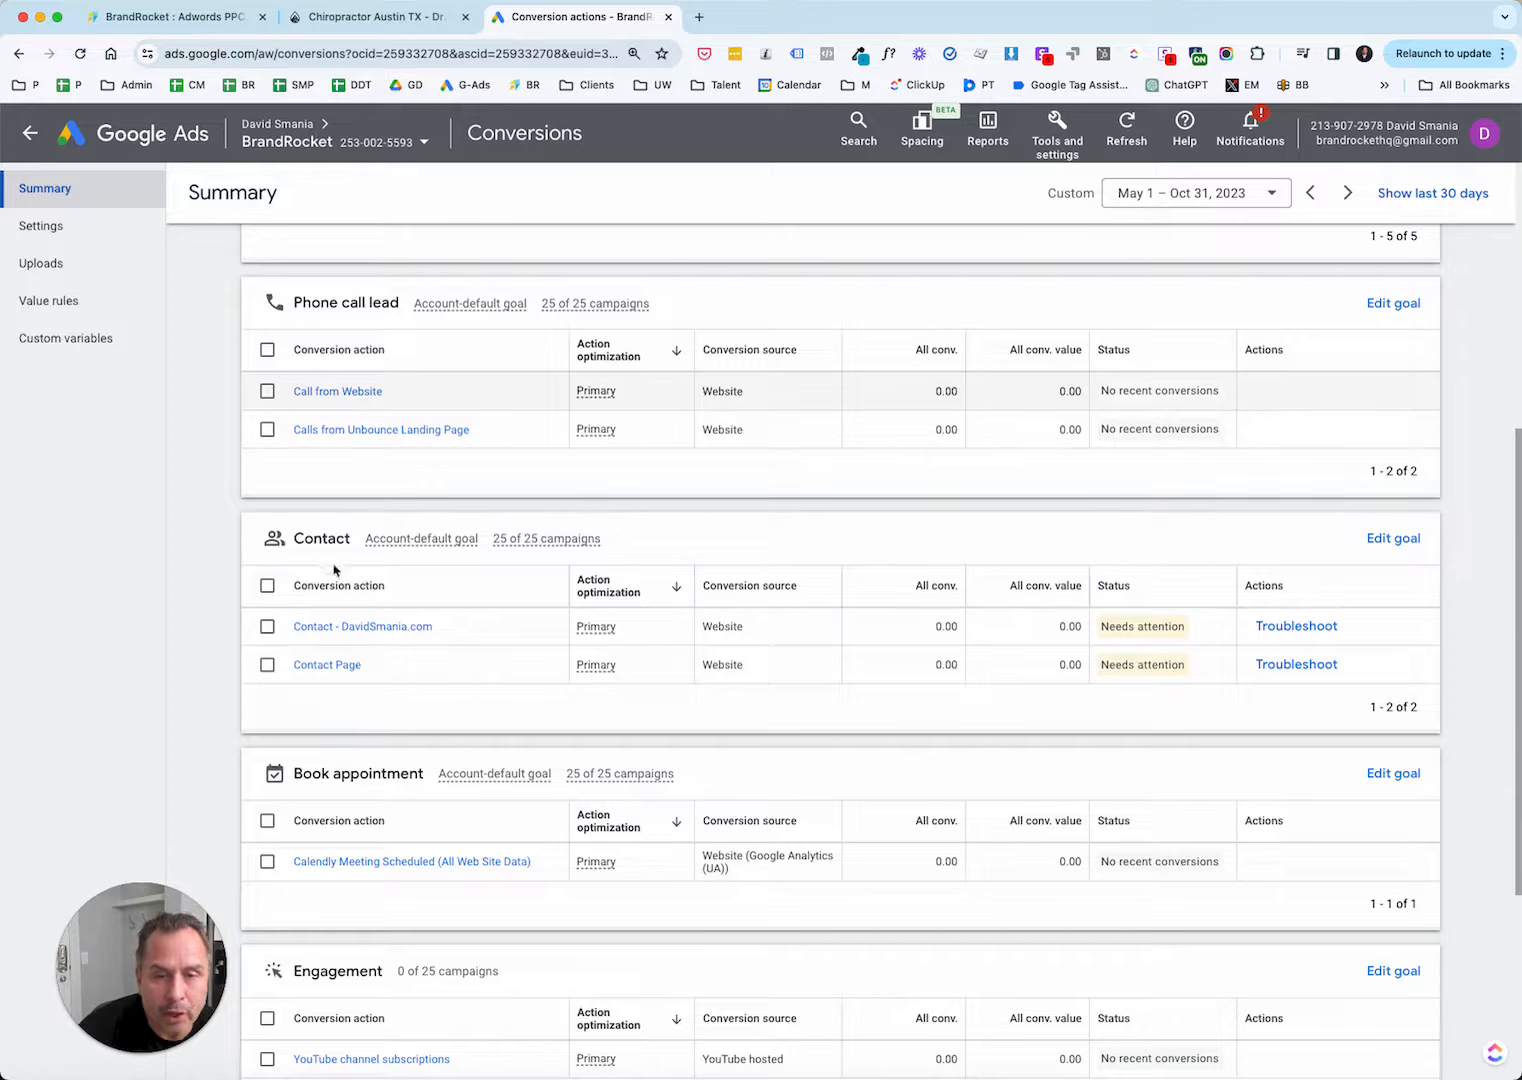
scroll(340, 575, down, 3)
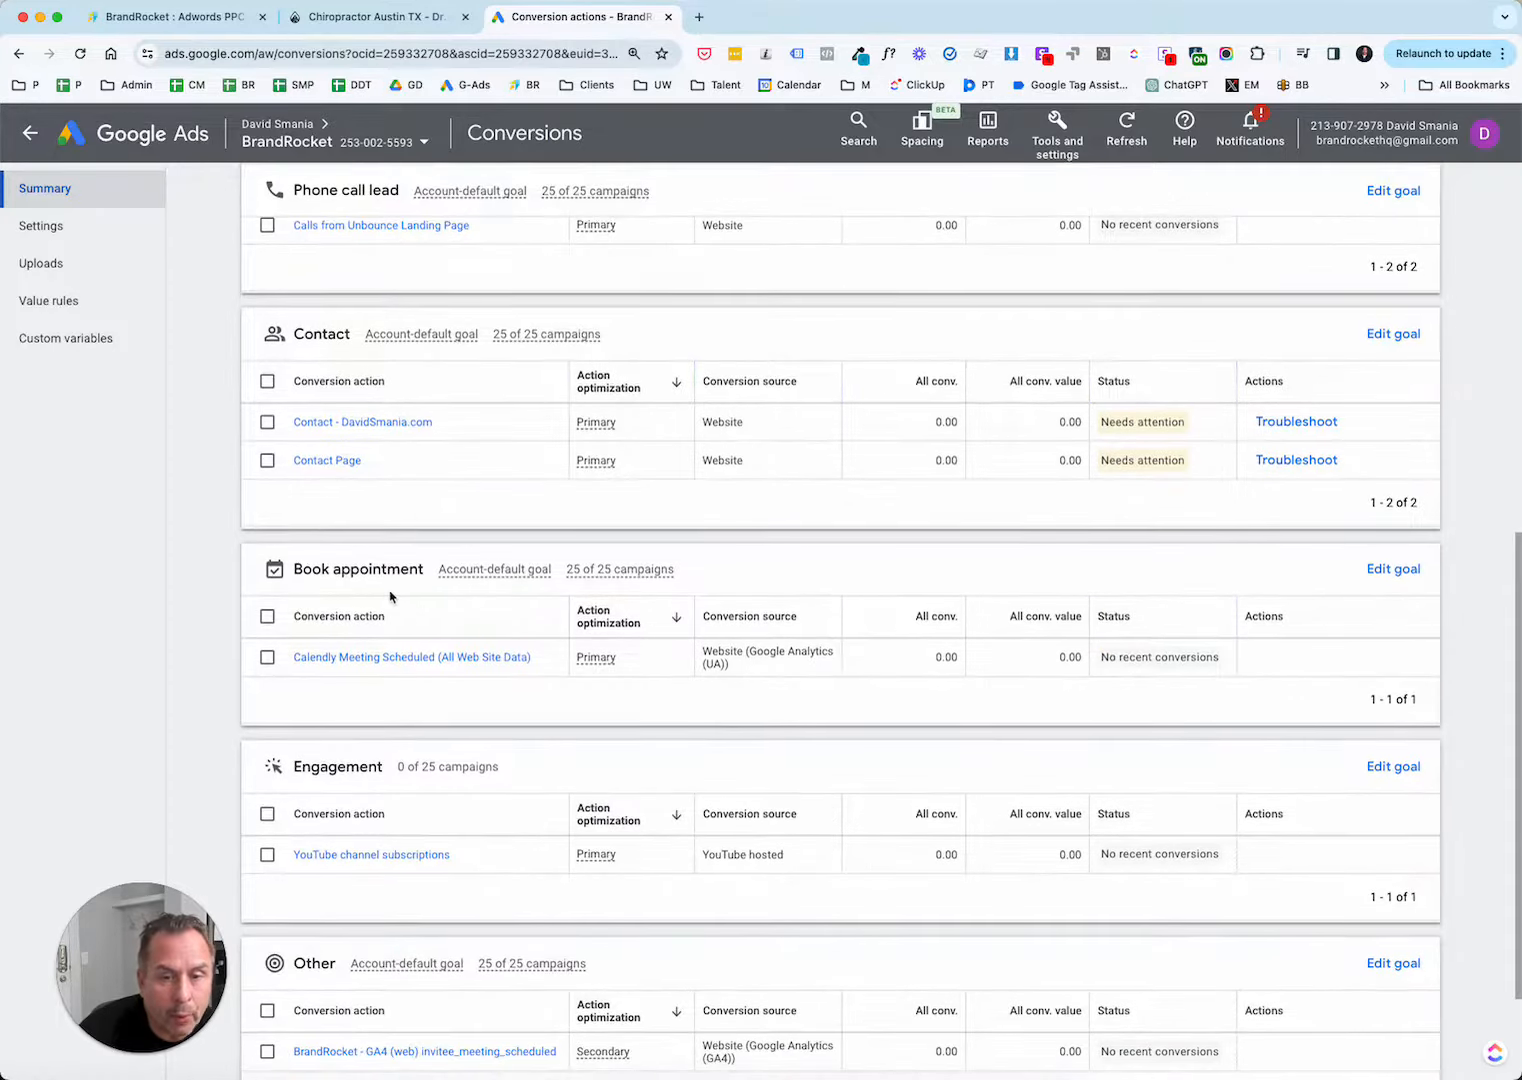
scroll(338, 600, down, 2)
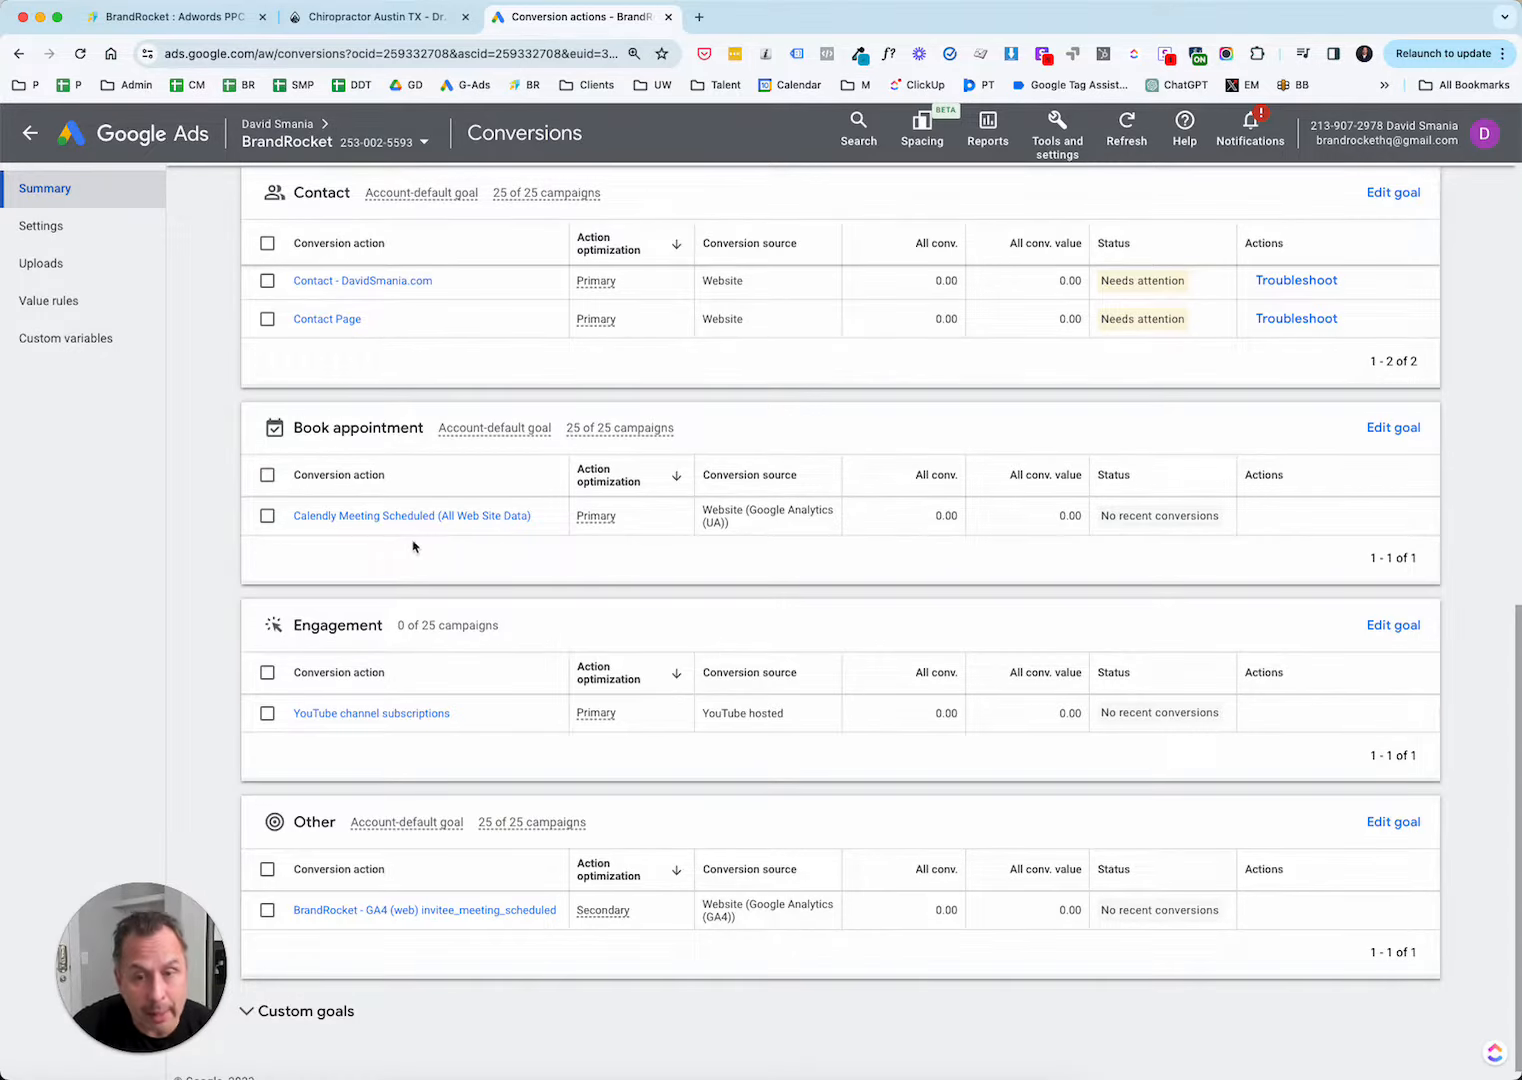
scroll(501, 528, down, 1)
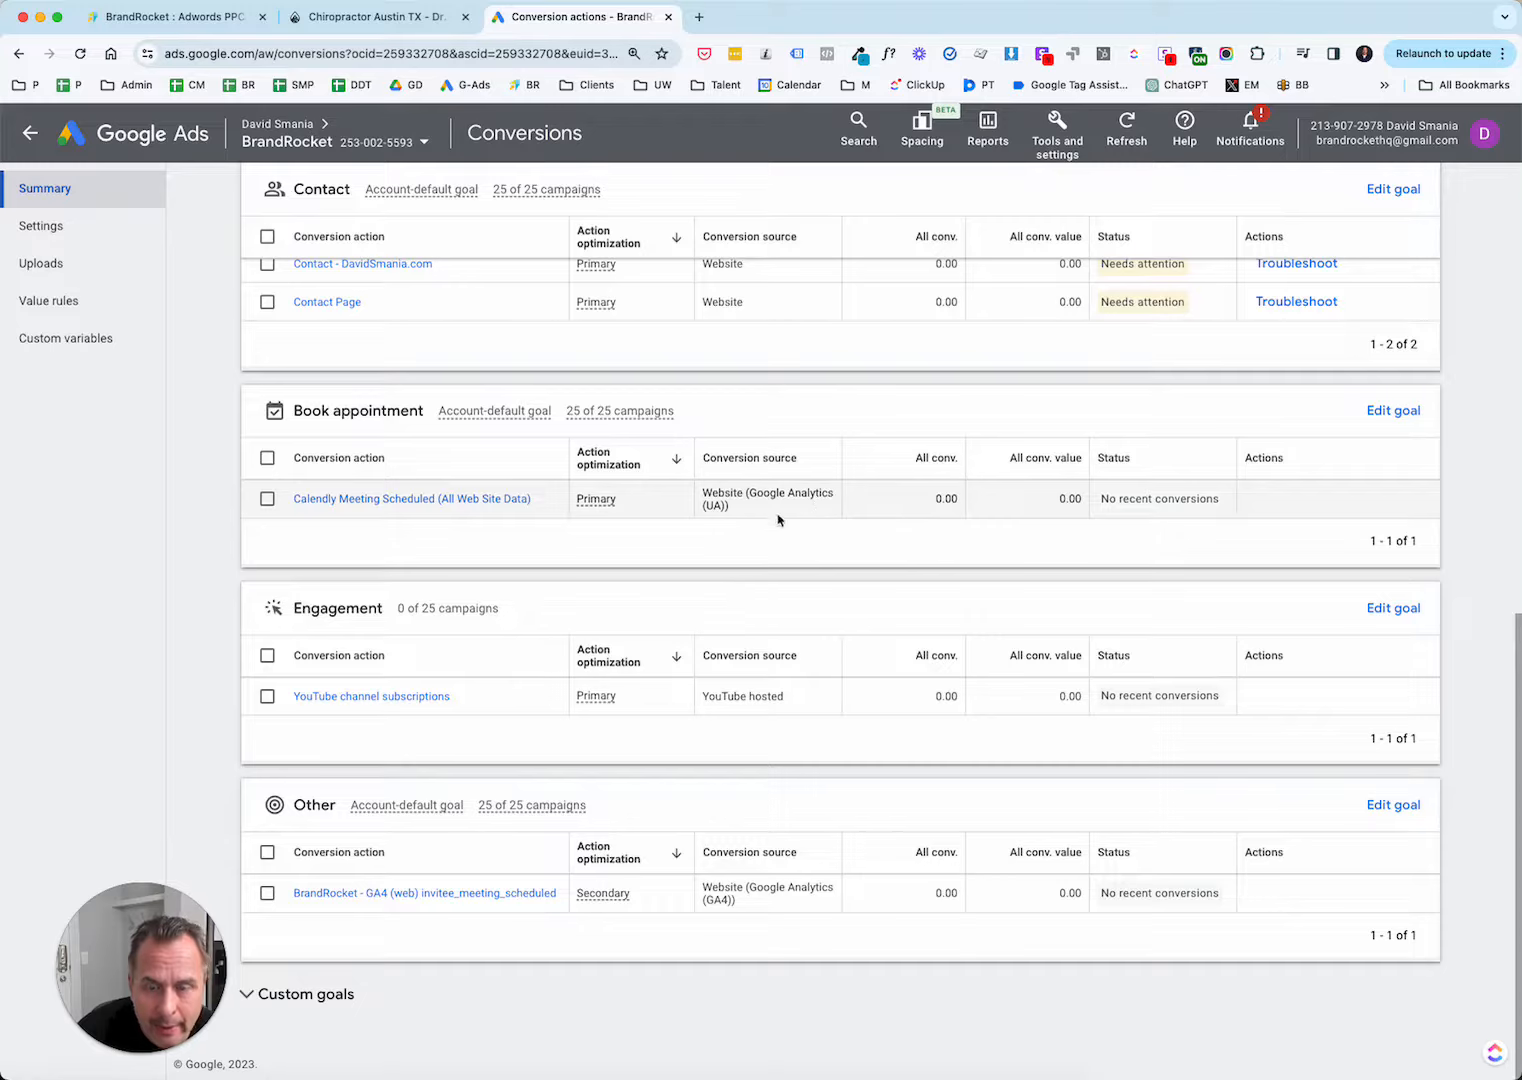
scroll(778, 488, up, 1)
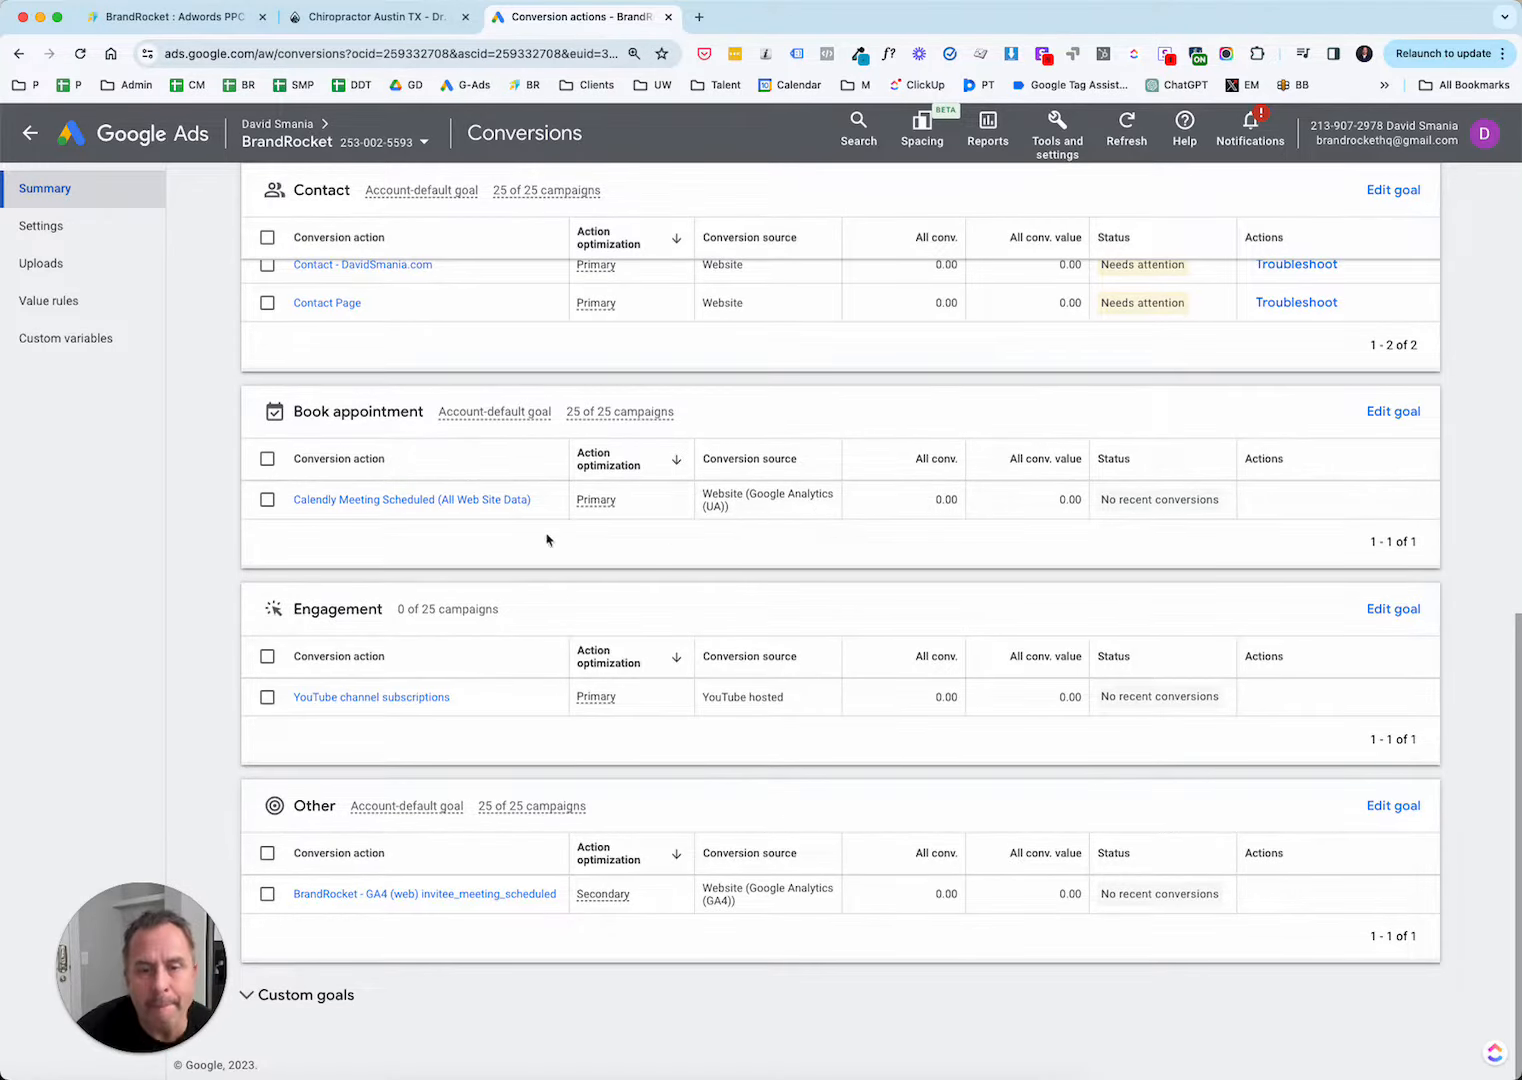
scroll(408, 544, up, 1)
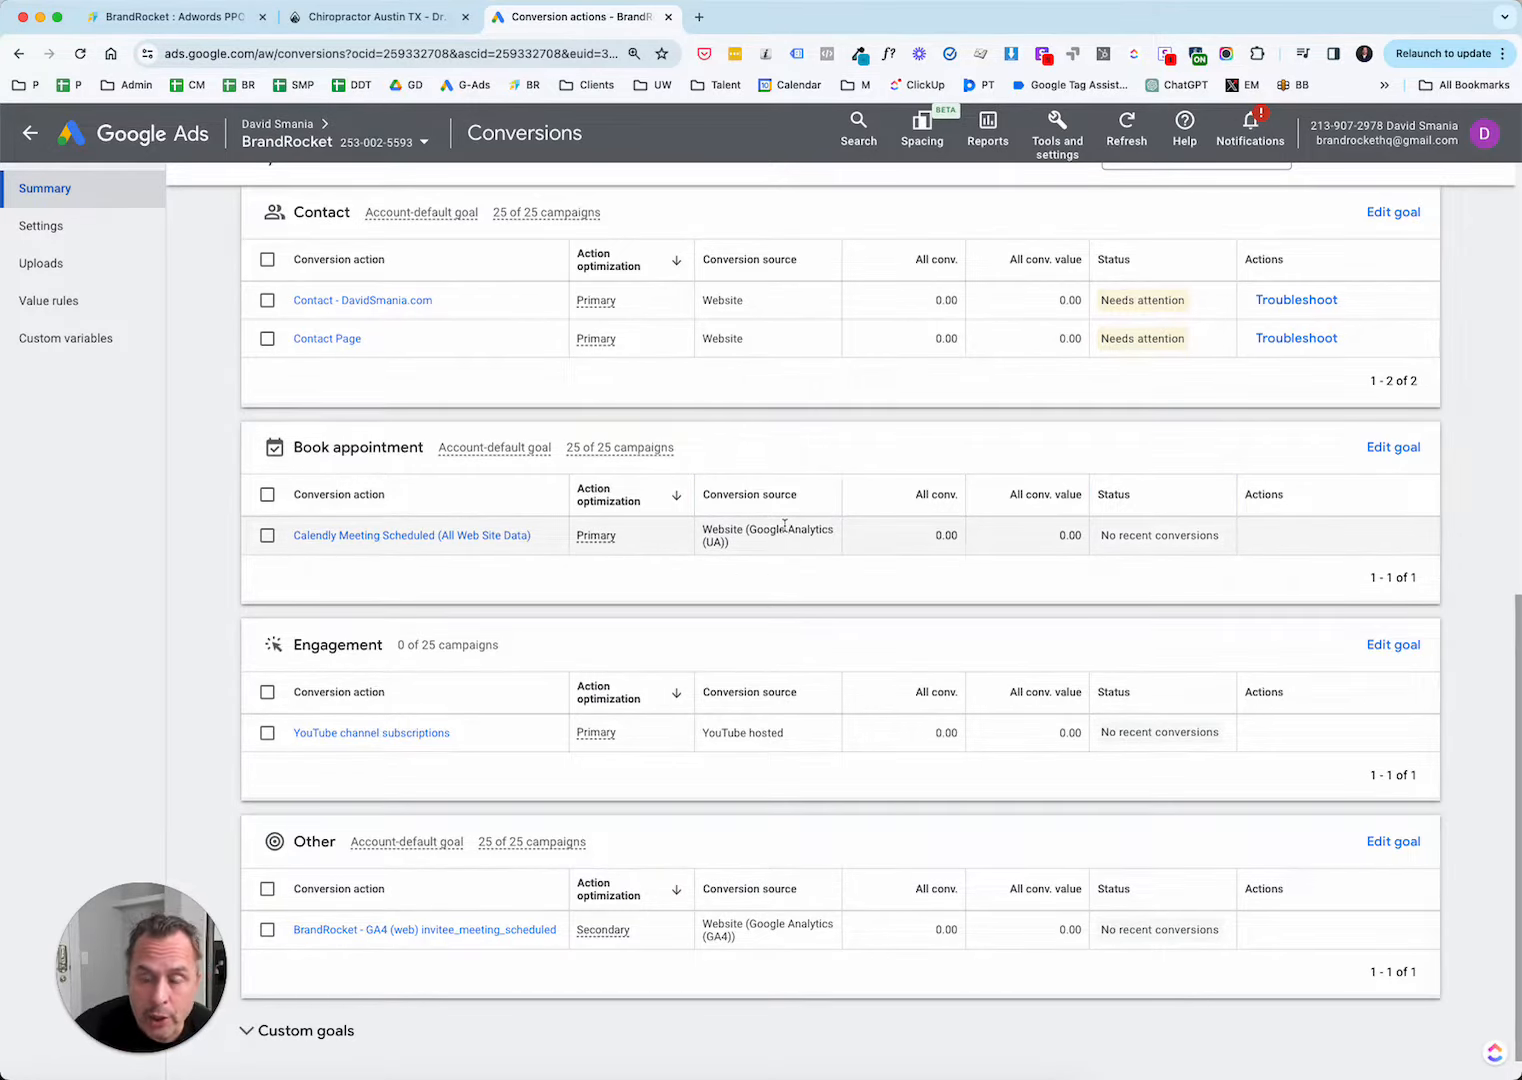
scroll(785, 526, down, 1)
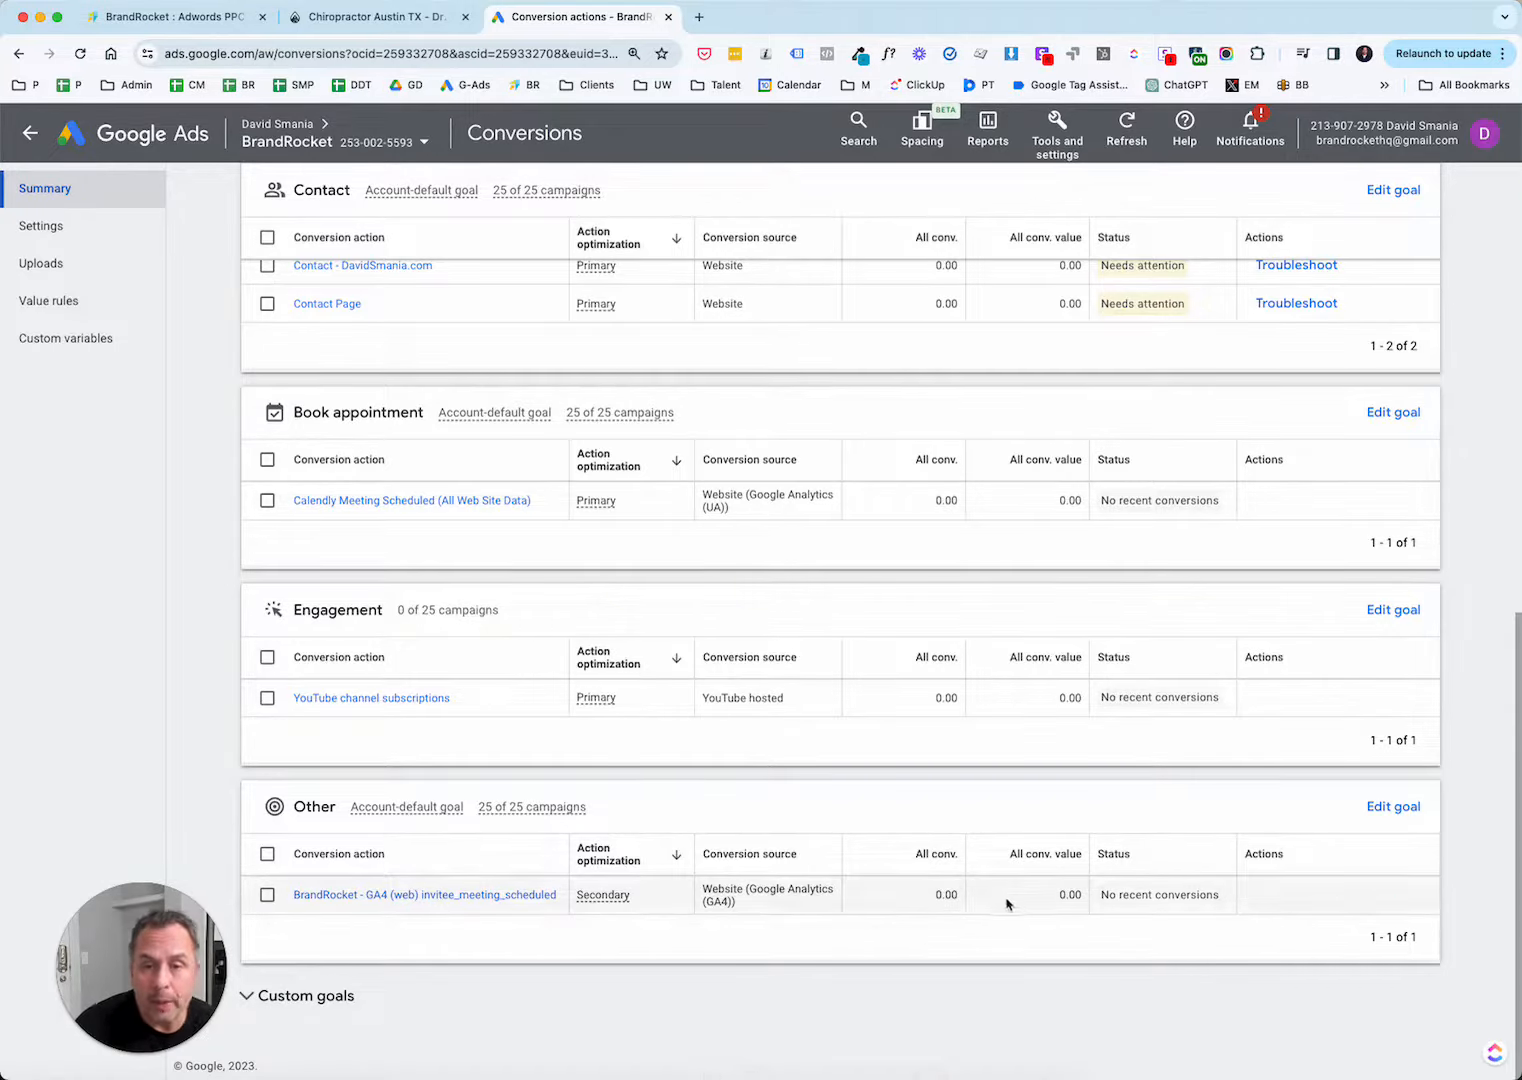
Start a new conversion action and choose Website as the kind of conversion to track.
scroll(770, 789, up, 5)
scroll(770, 789, up, 4)
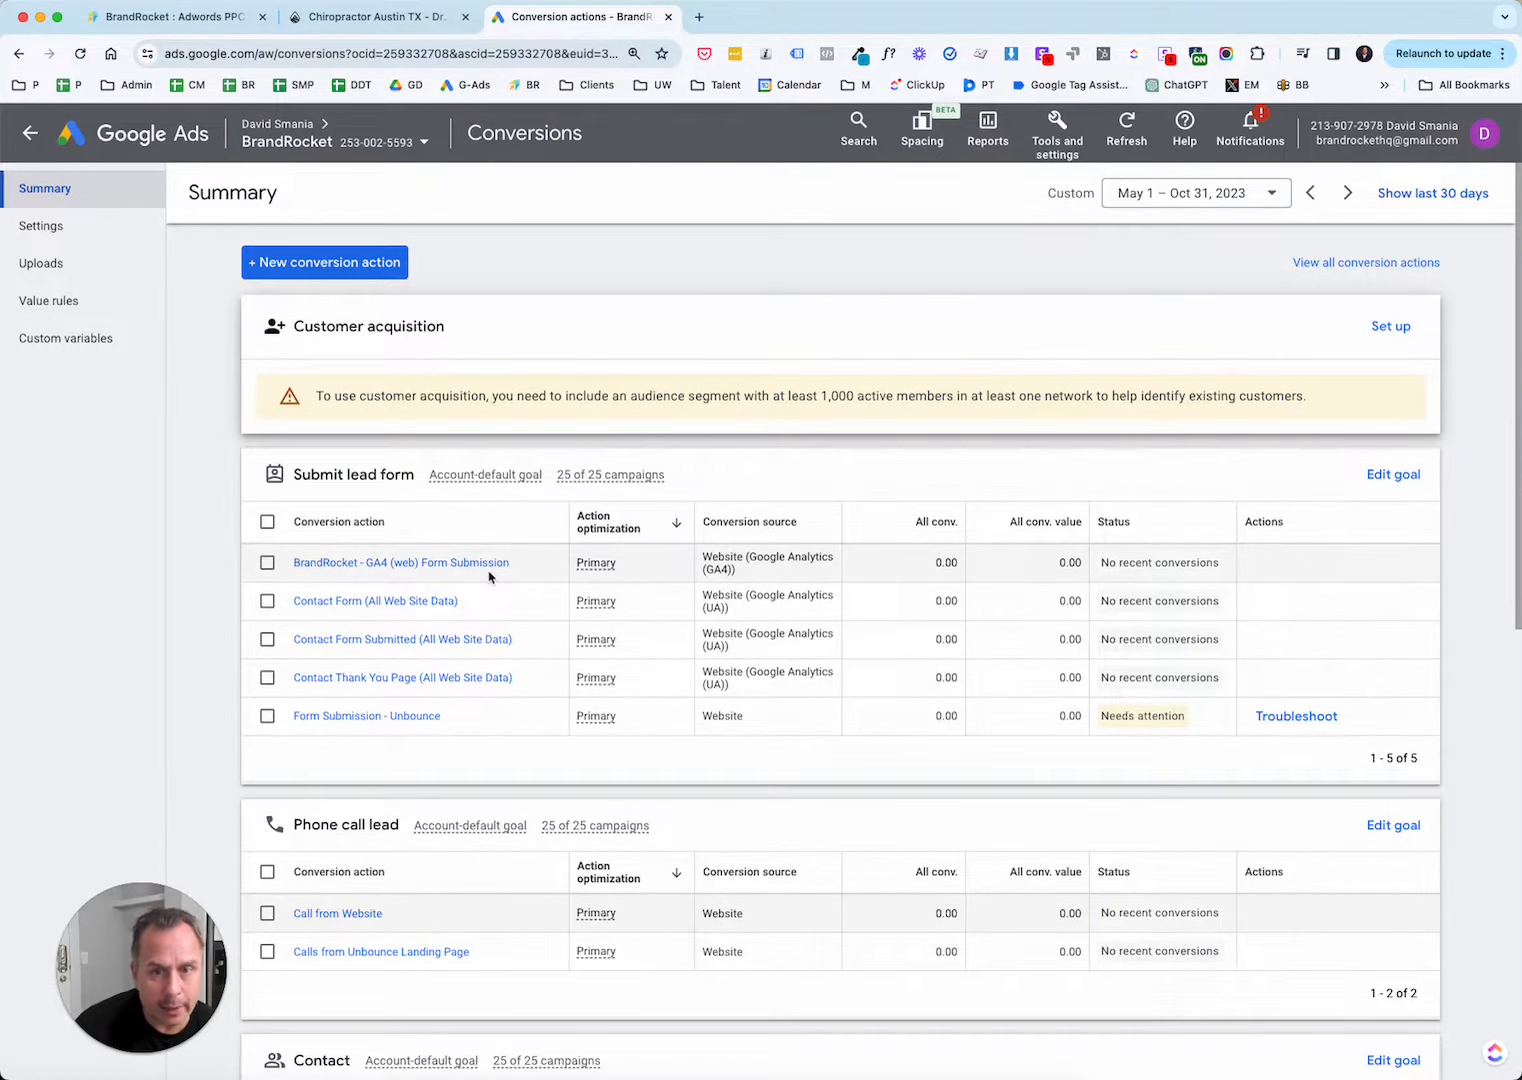
click(376, 268)
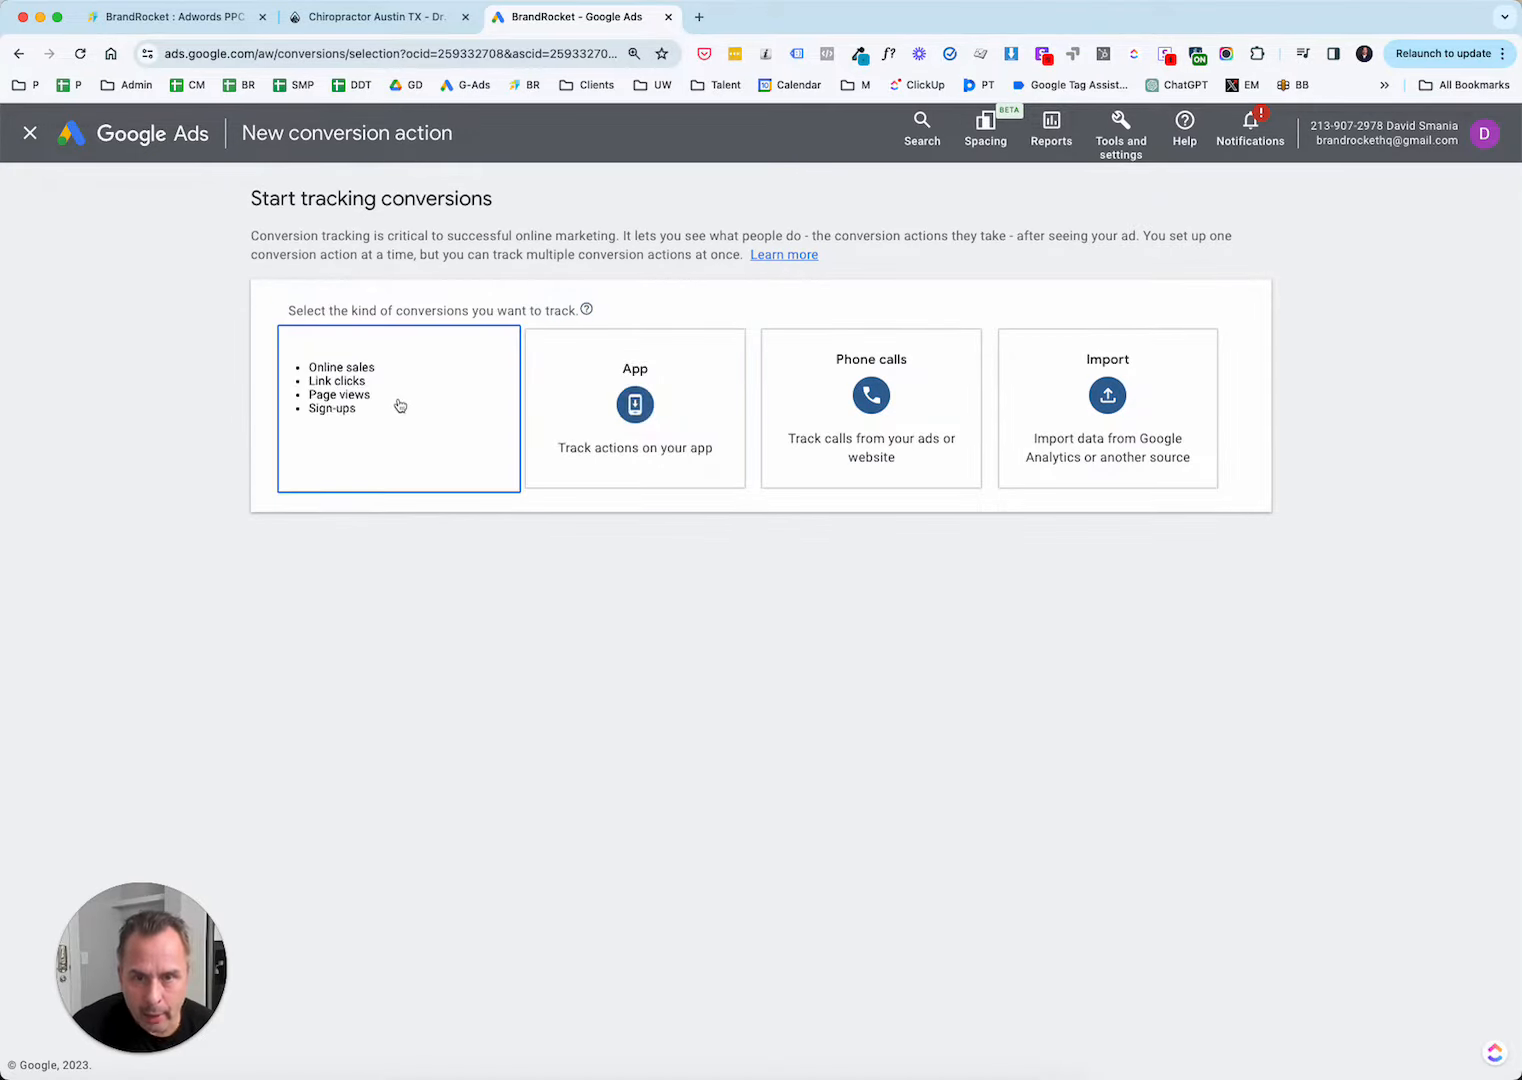
click(418, 406)
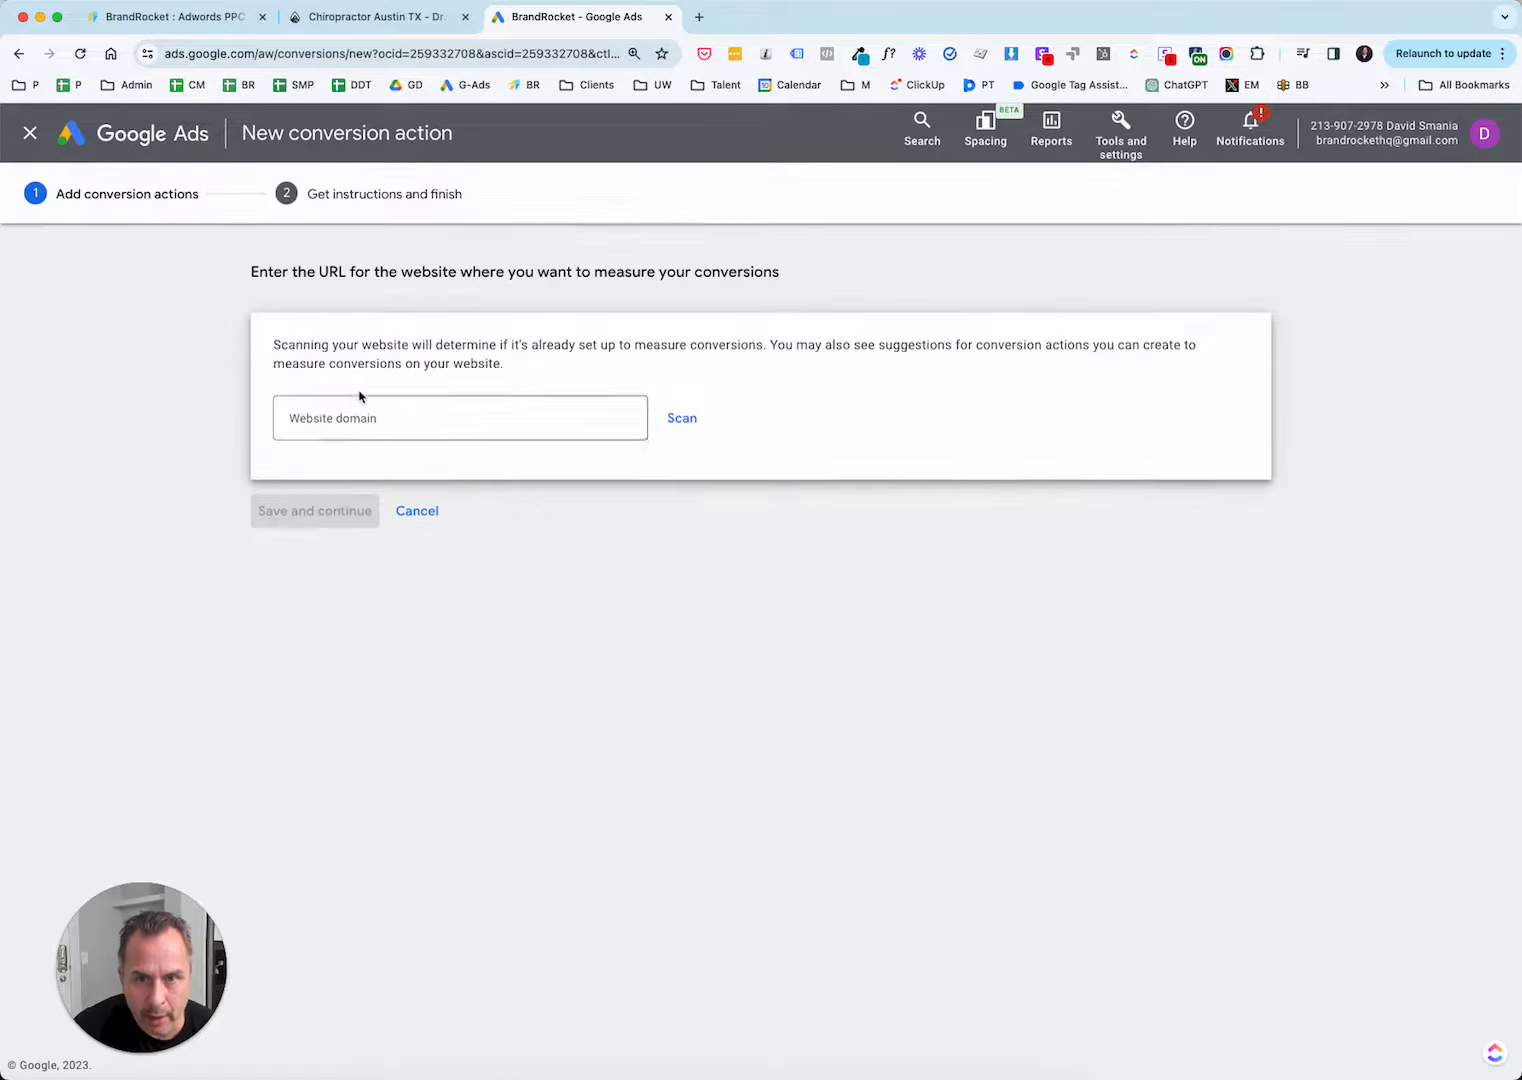
click(18, 56)
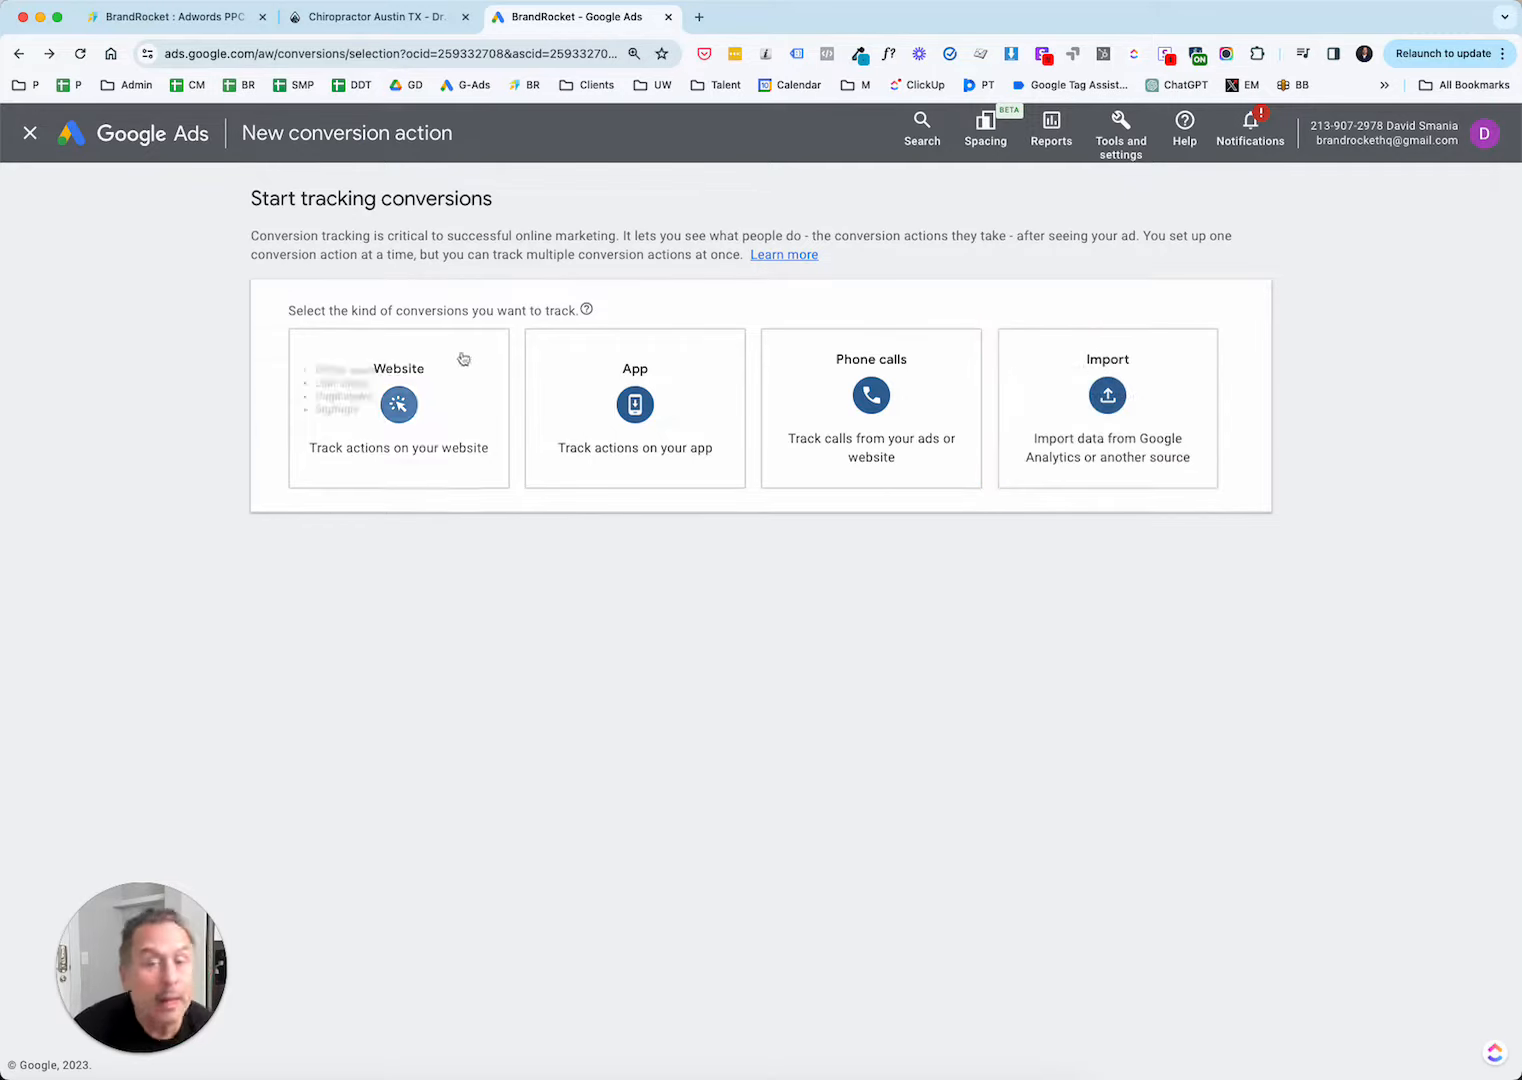
click(402, 404)
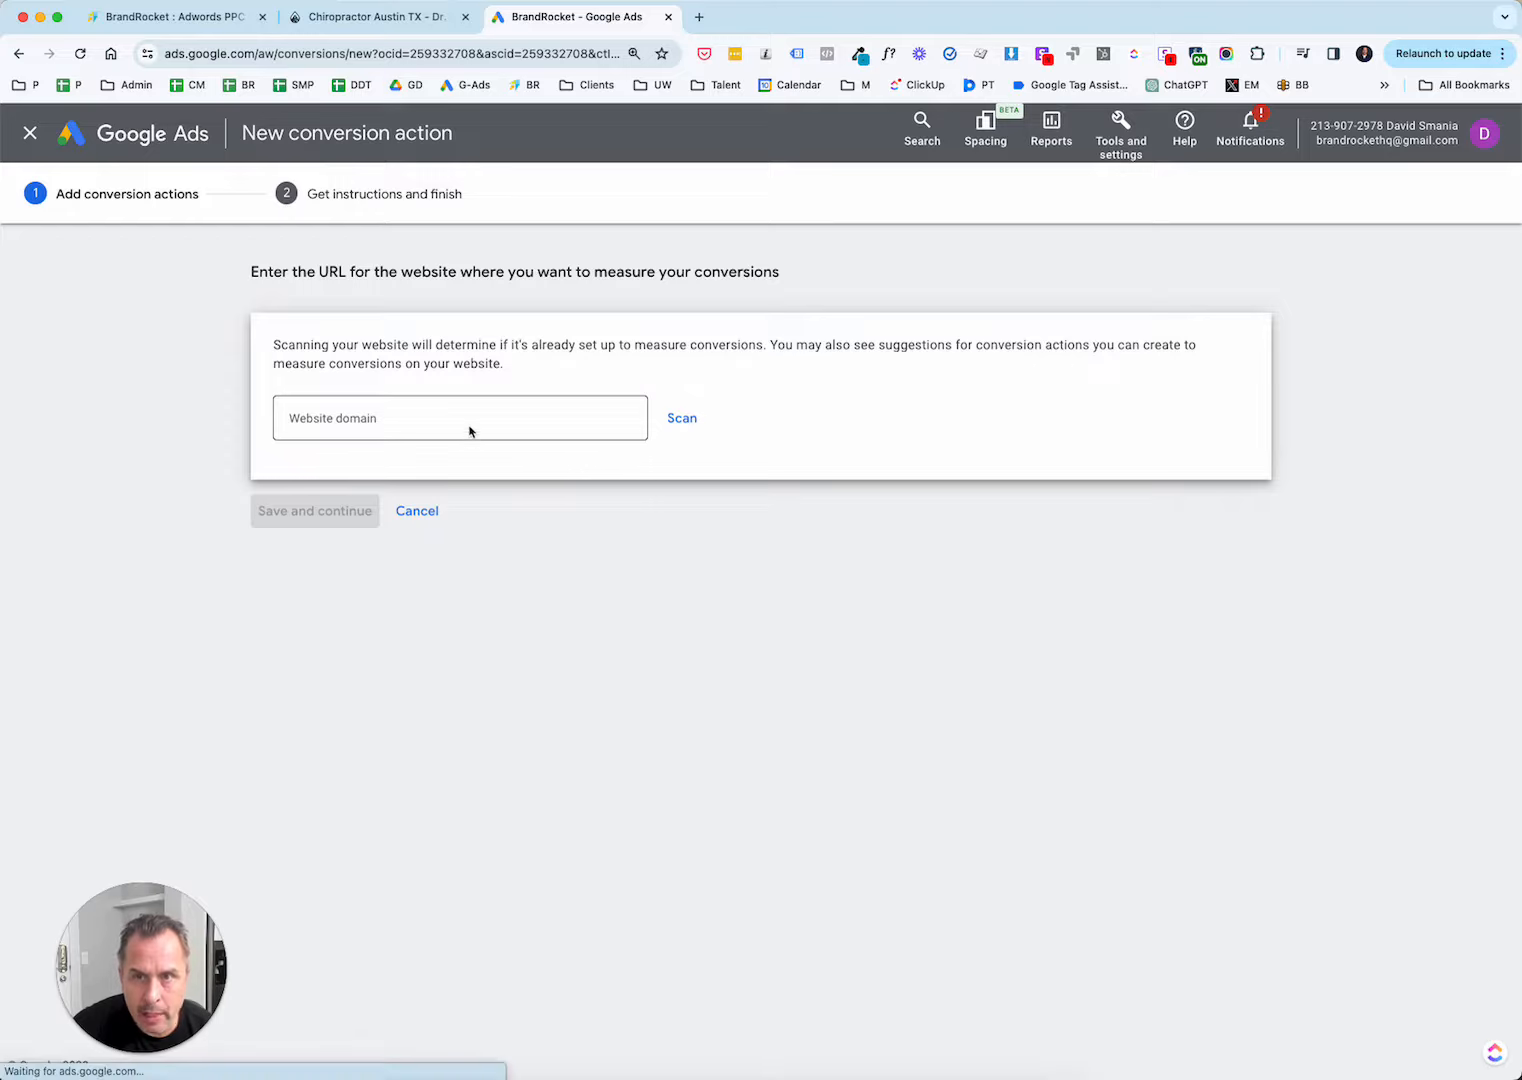
Copy the BrandRocket homepage address into the new conversion action's website domain in Google Ads and scan the site.
click(216, 20)
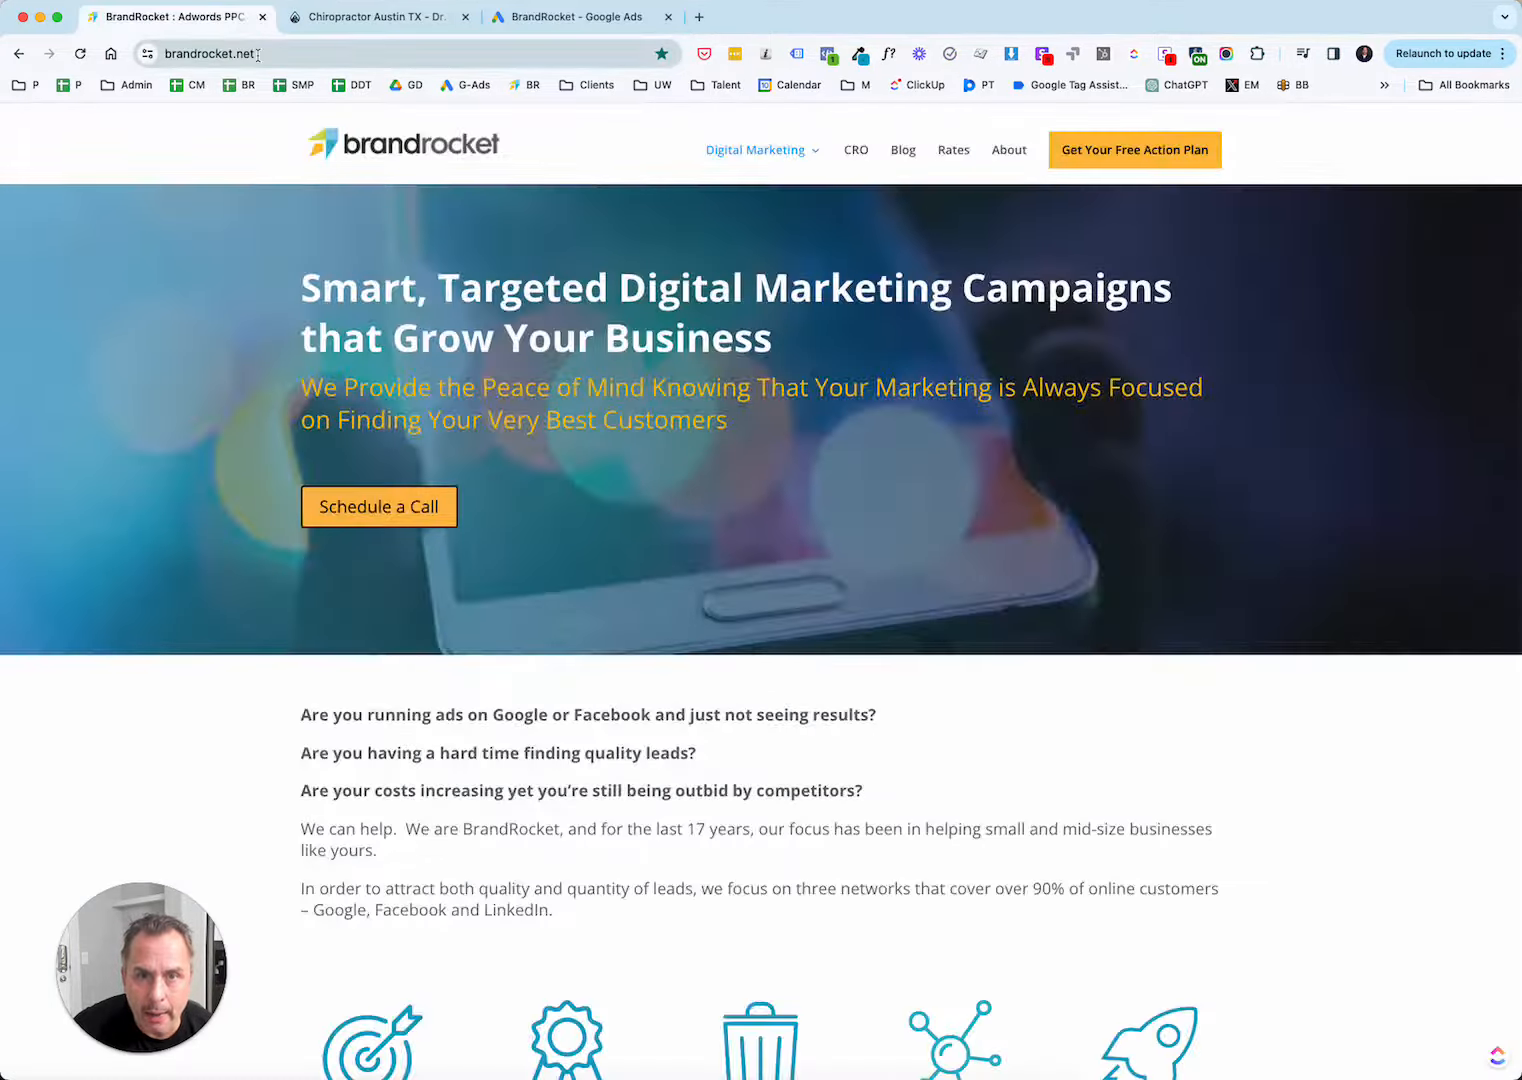
click(258, 54)
right_click(258, 54)
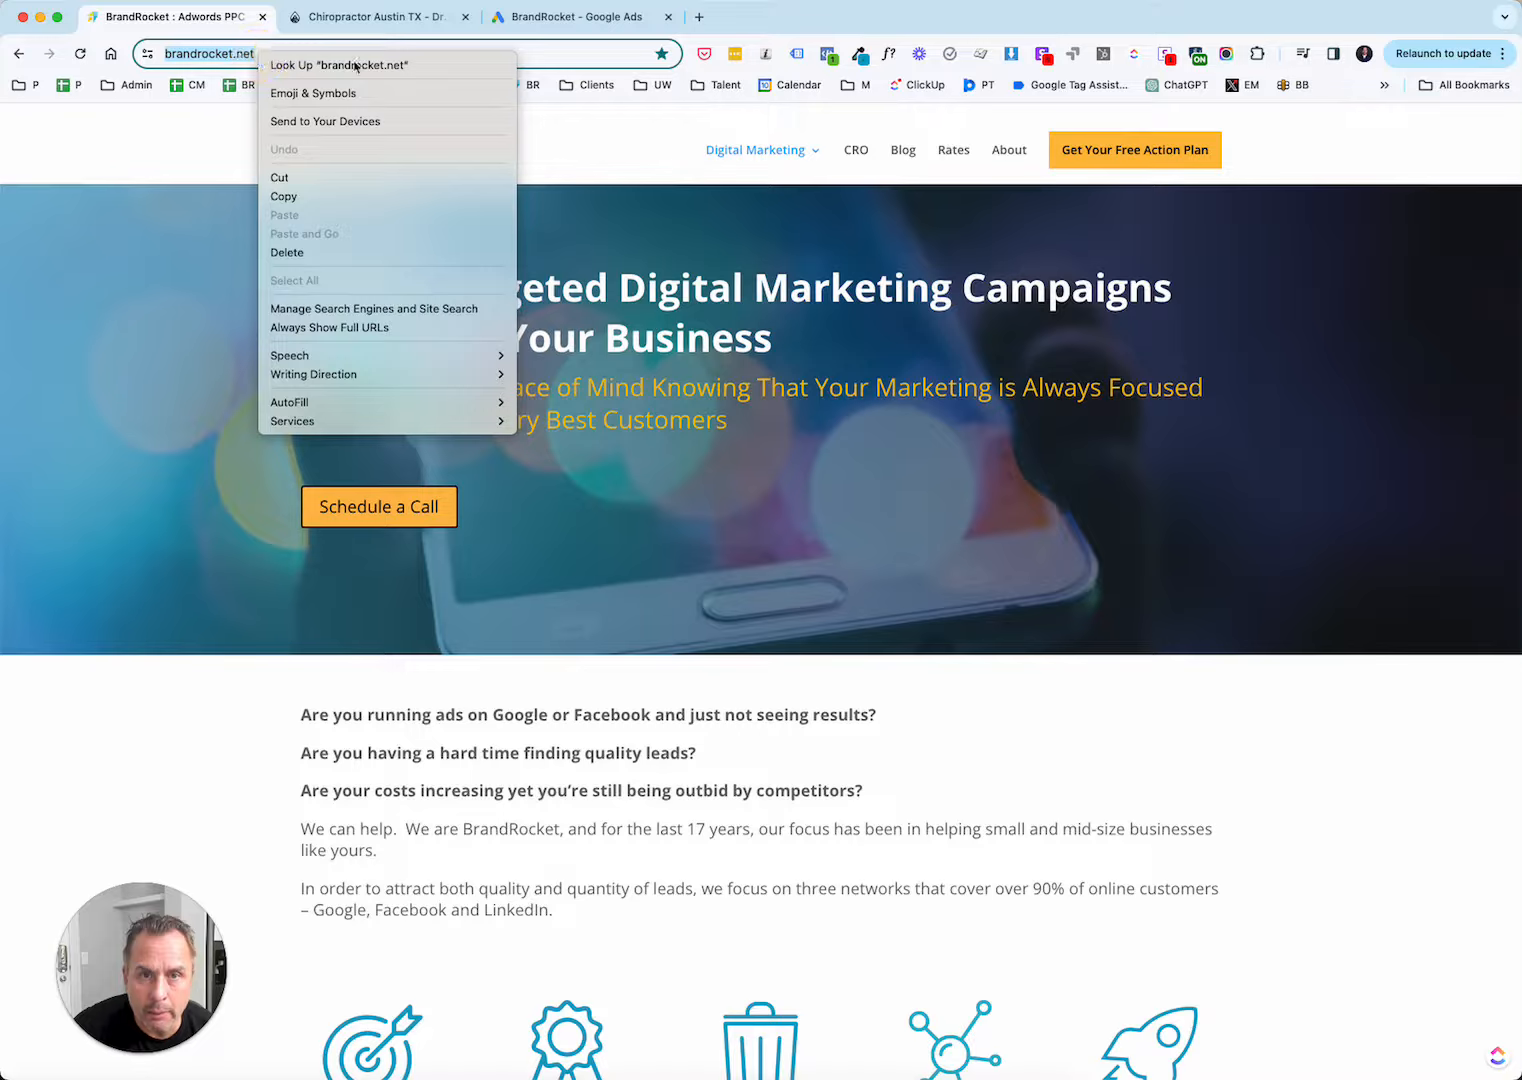
click(315, 196)
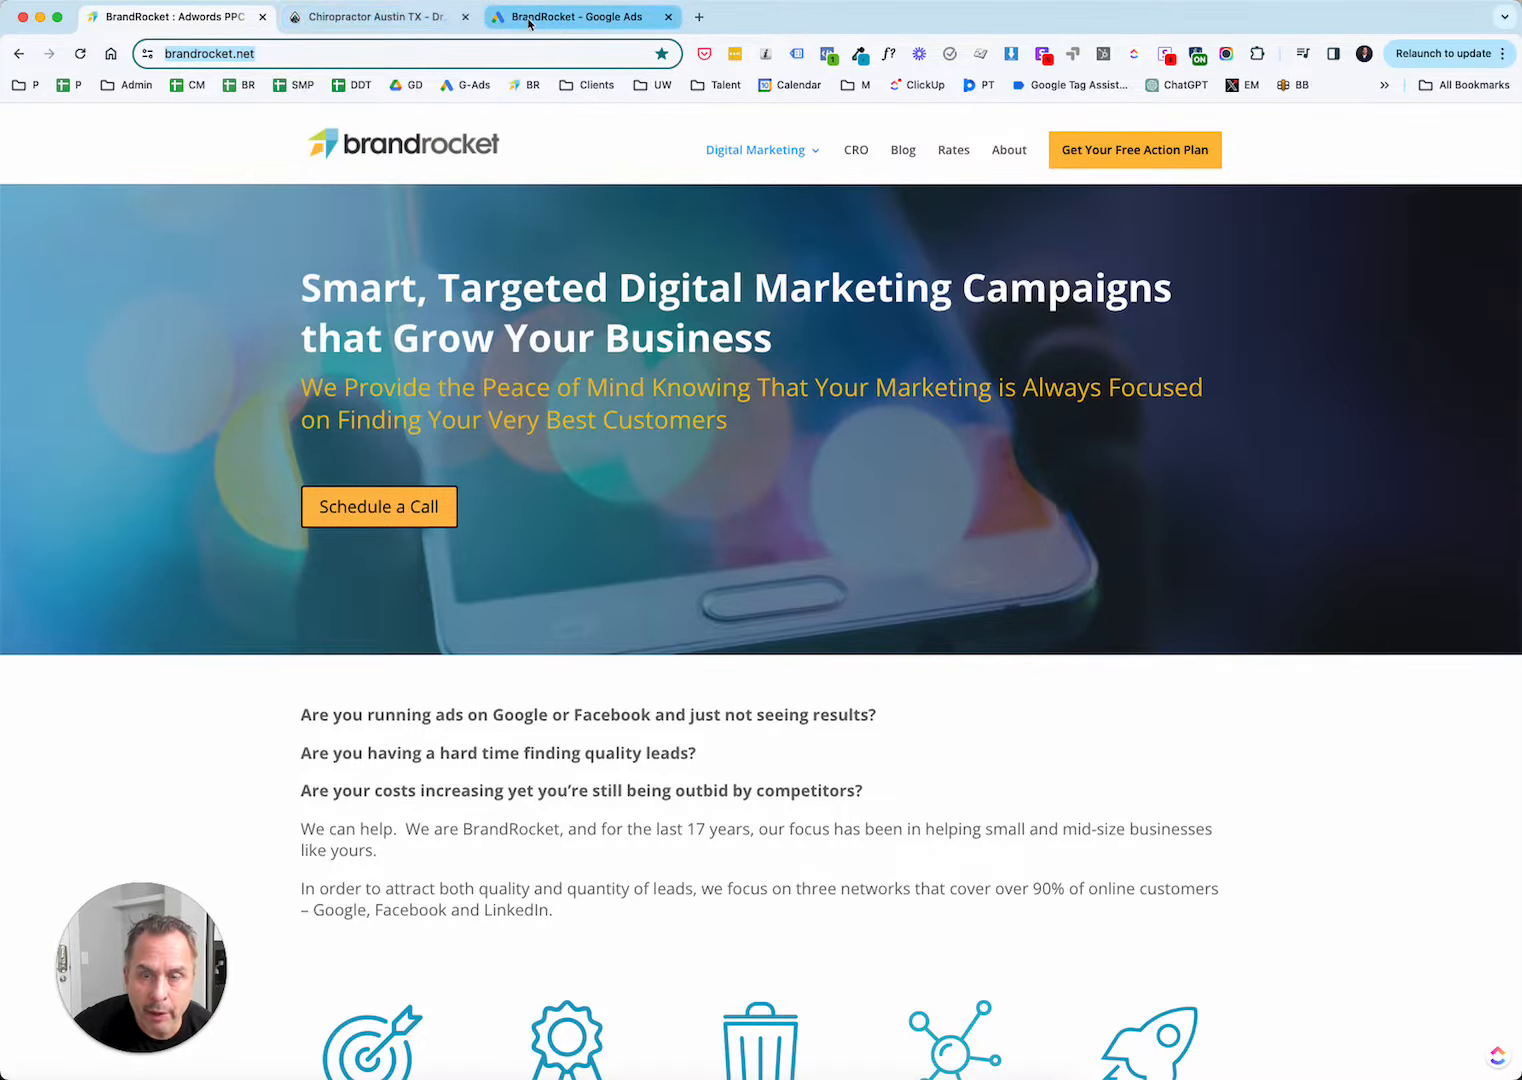
click(529, 20)
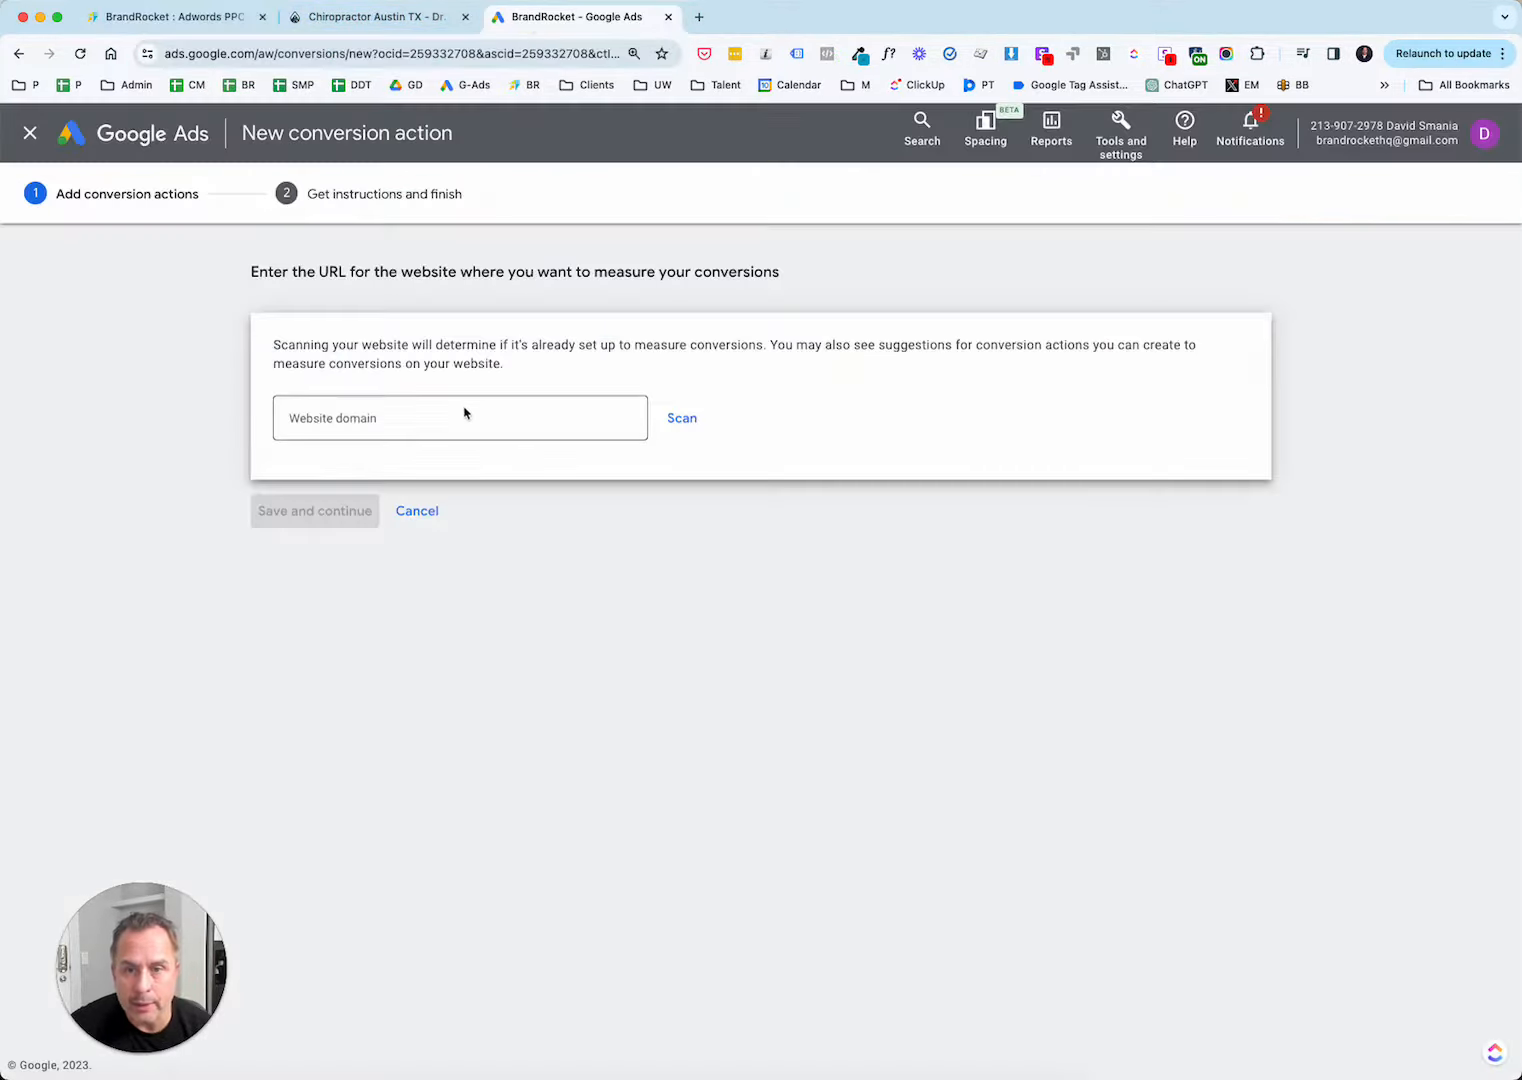
click(463, 416)
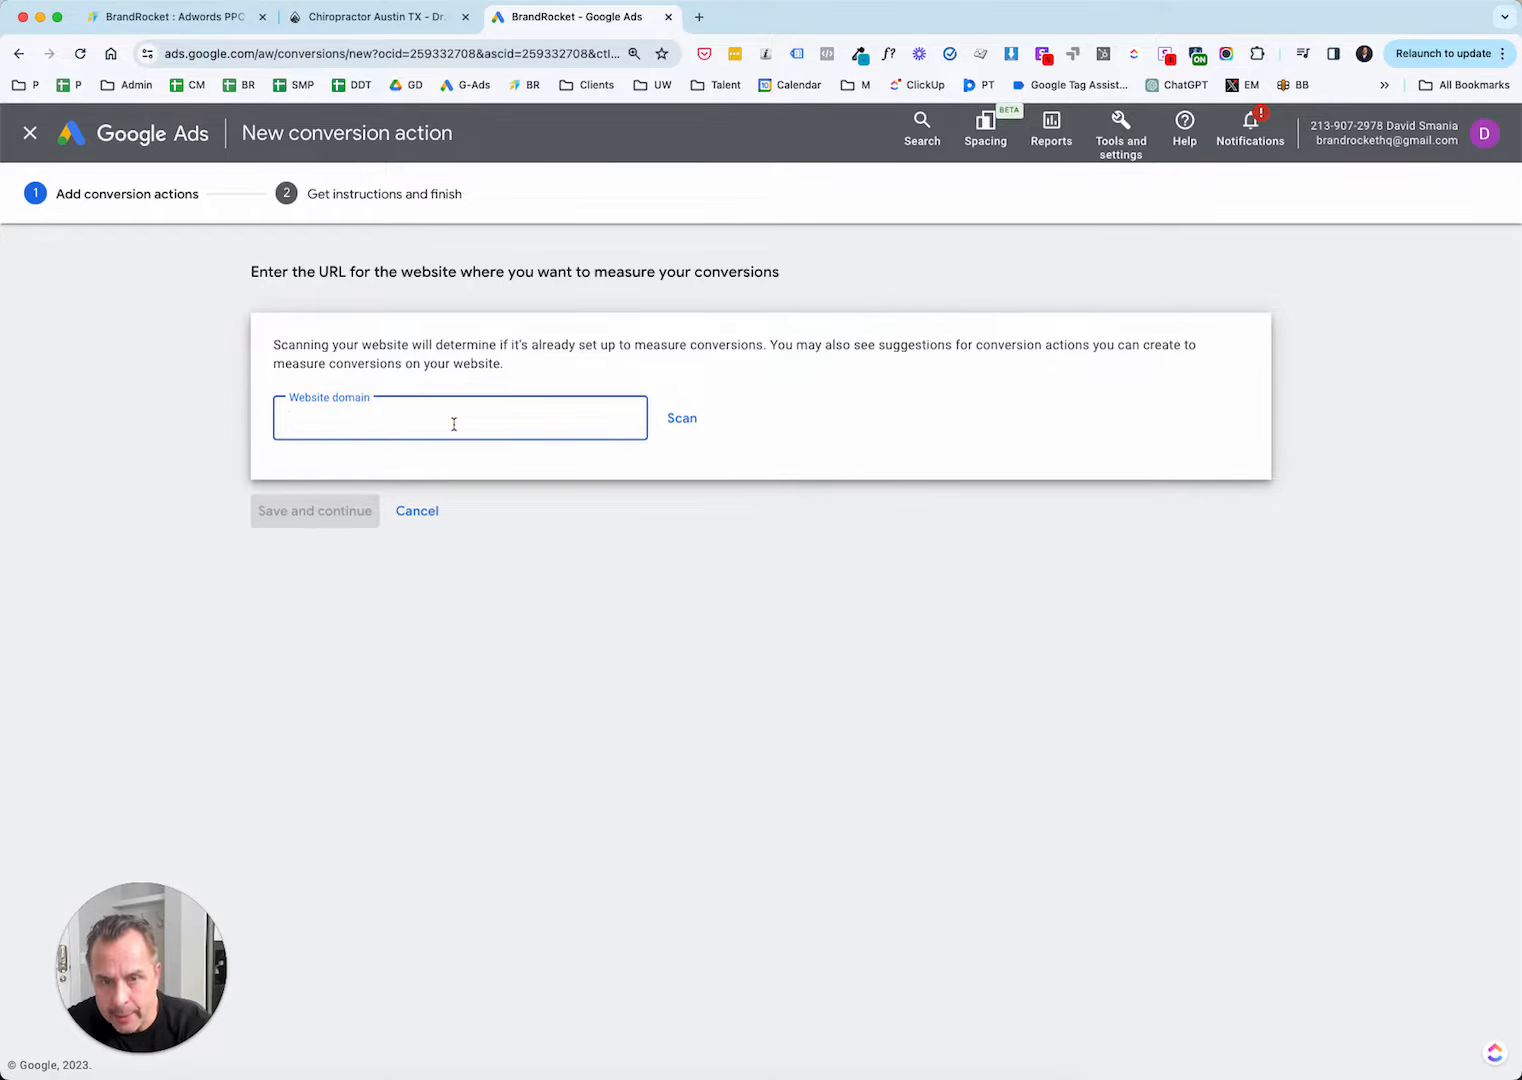
key(super+v)
click(674, 420)
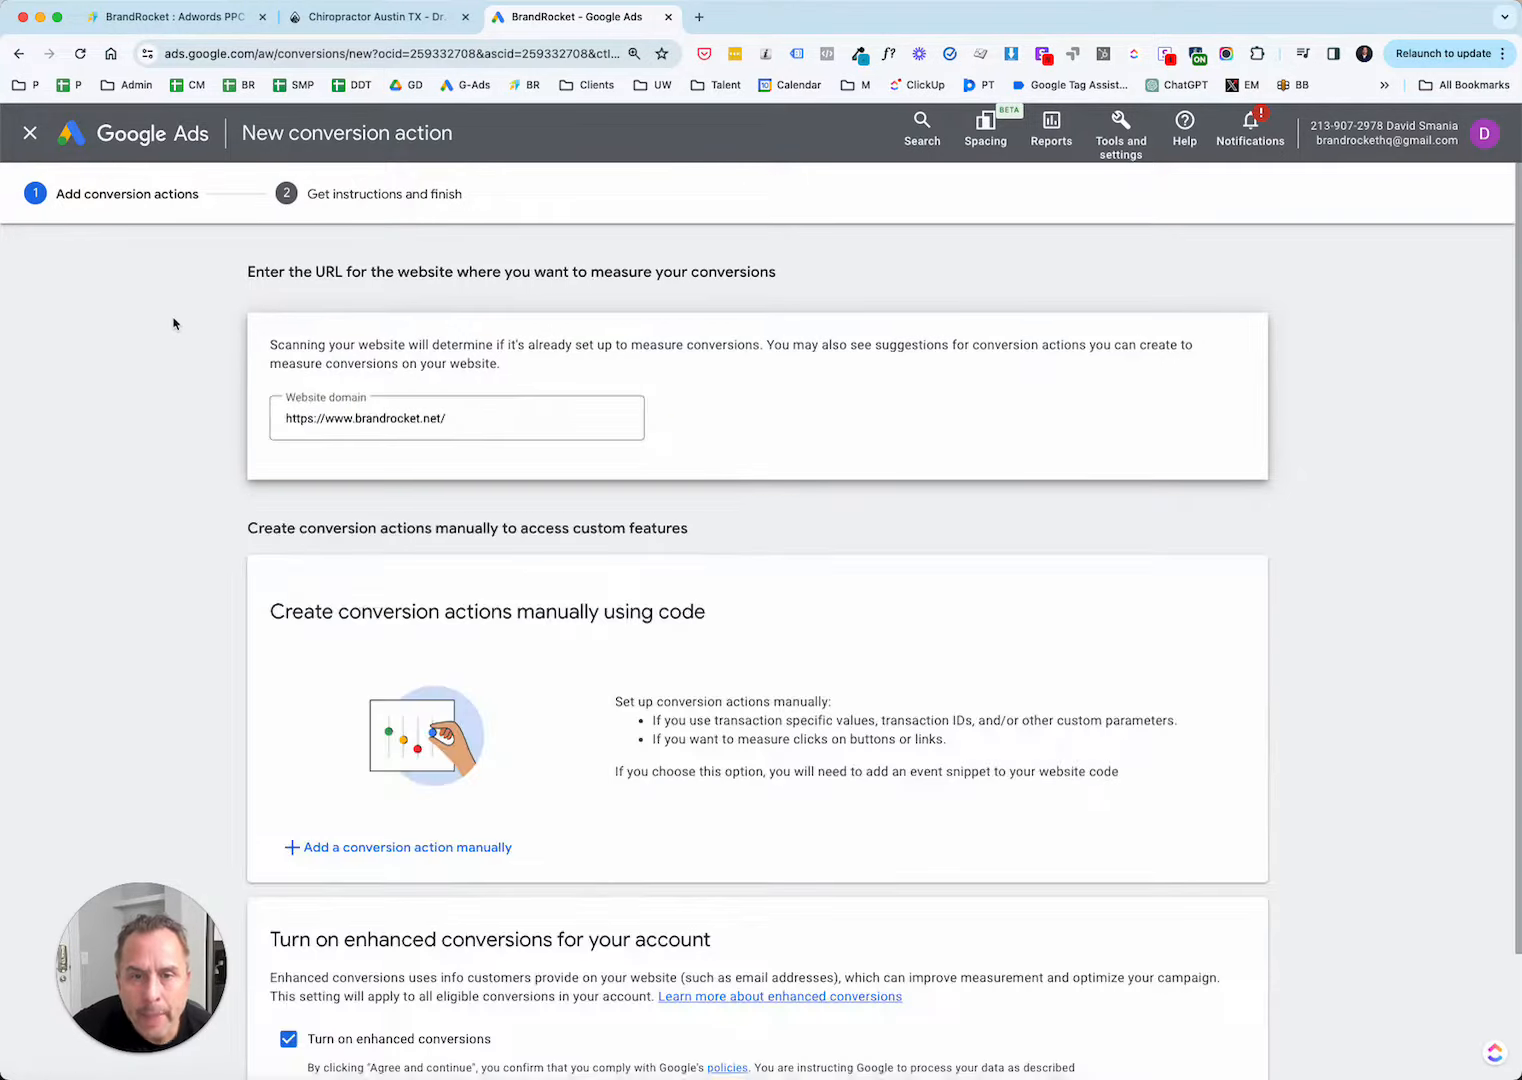
Add a conversion action manually with Submit lead form as its goal category, and look through the other available categories.
scroll(463, 468, down, 1)
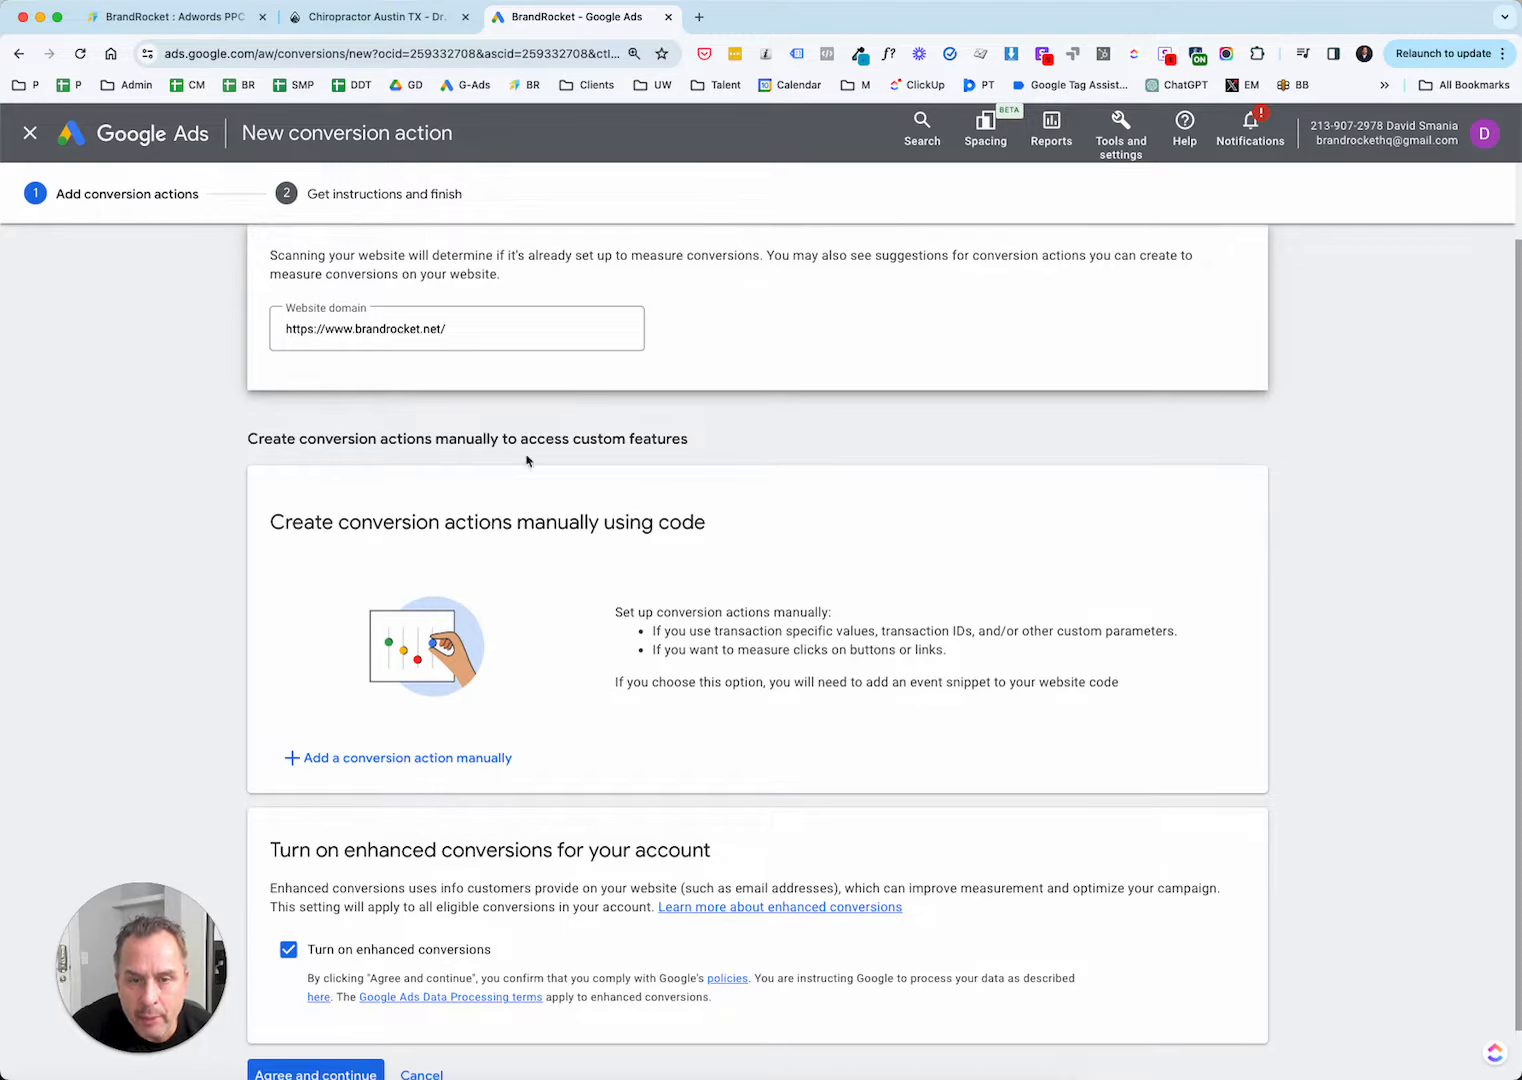
scroll(632, 744, down, 1)
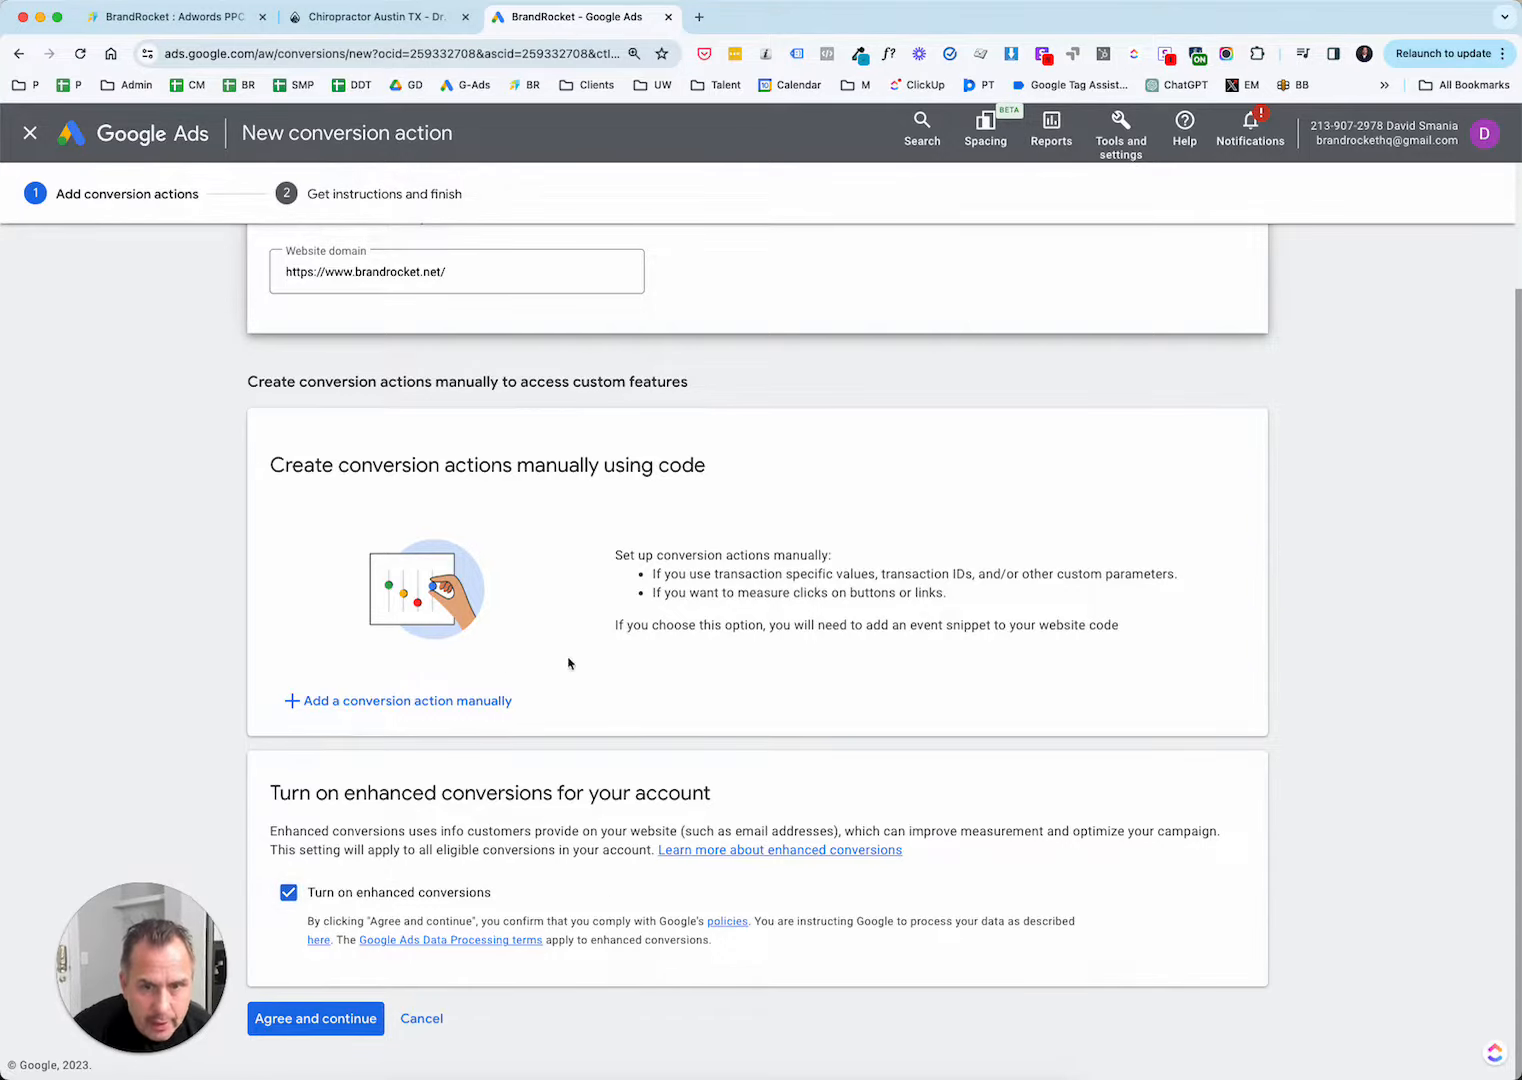
click(414, 703)
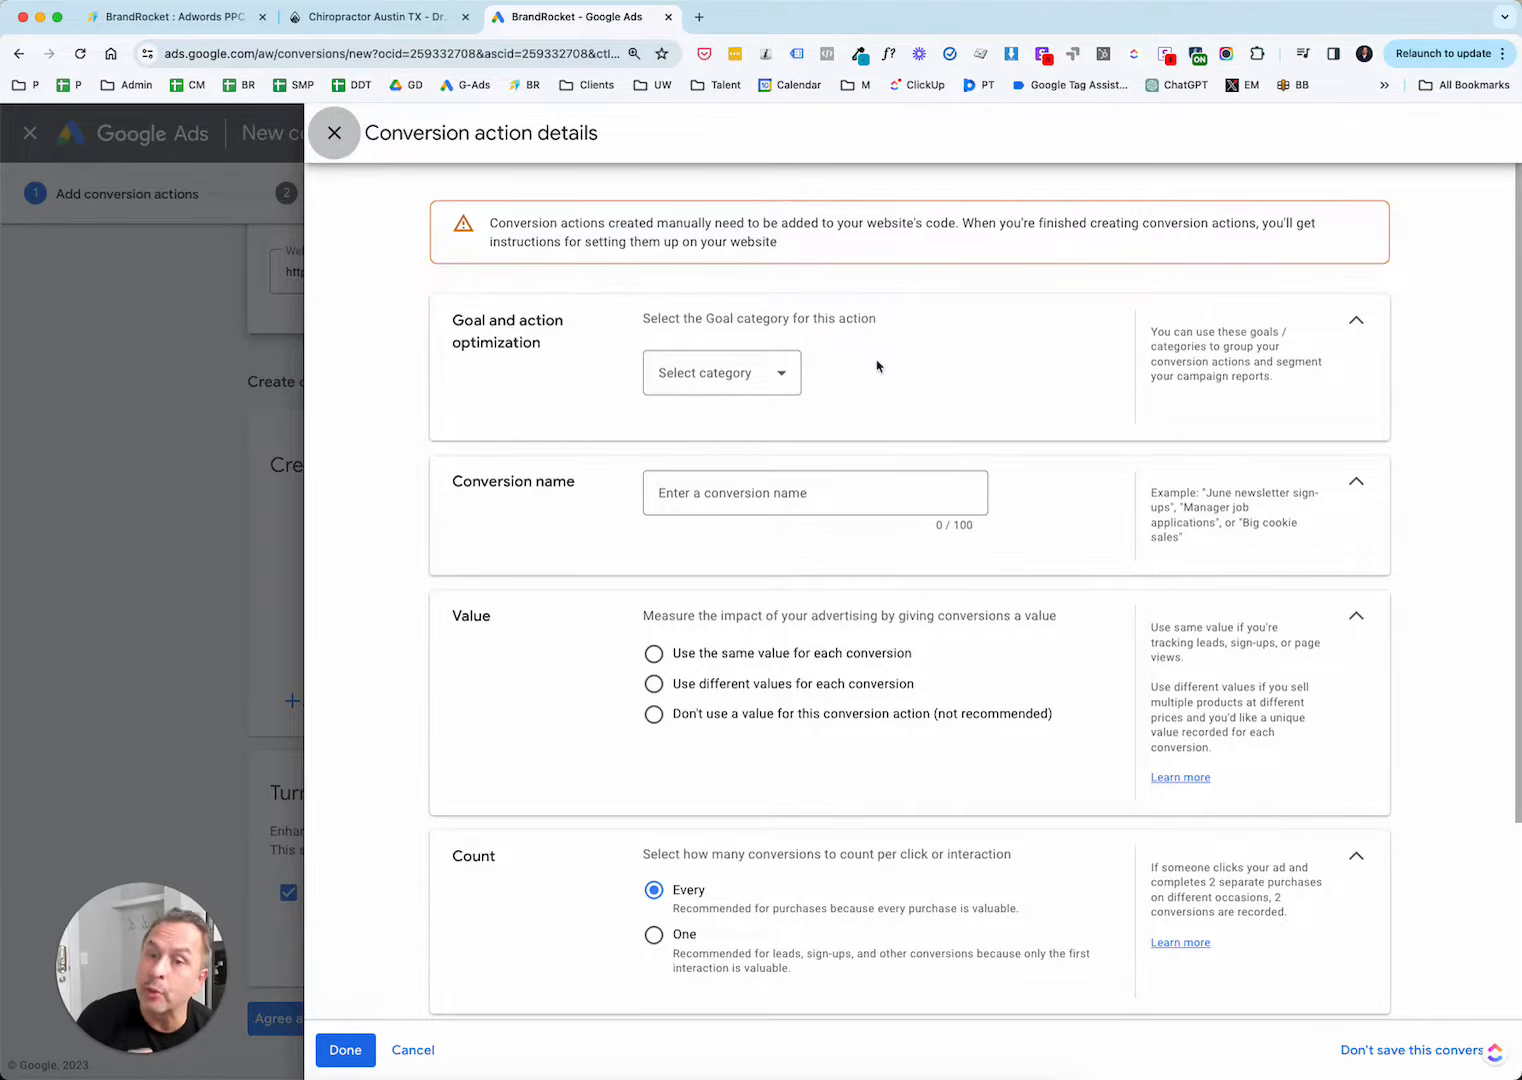
click(754, 384)
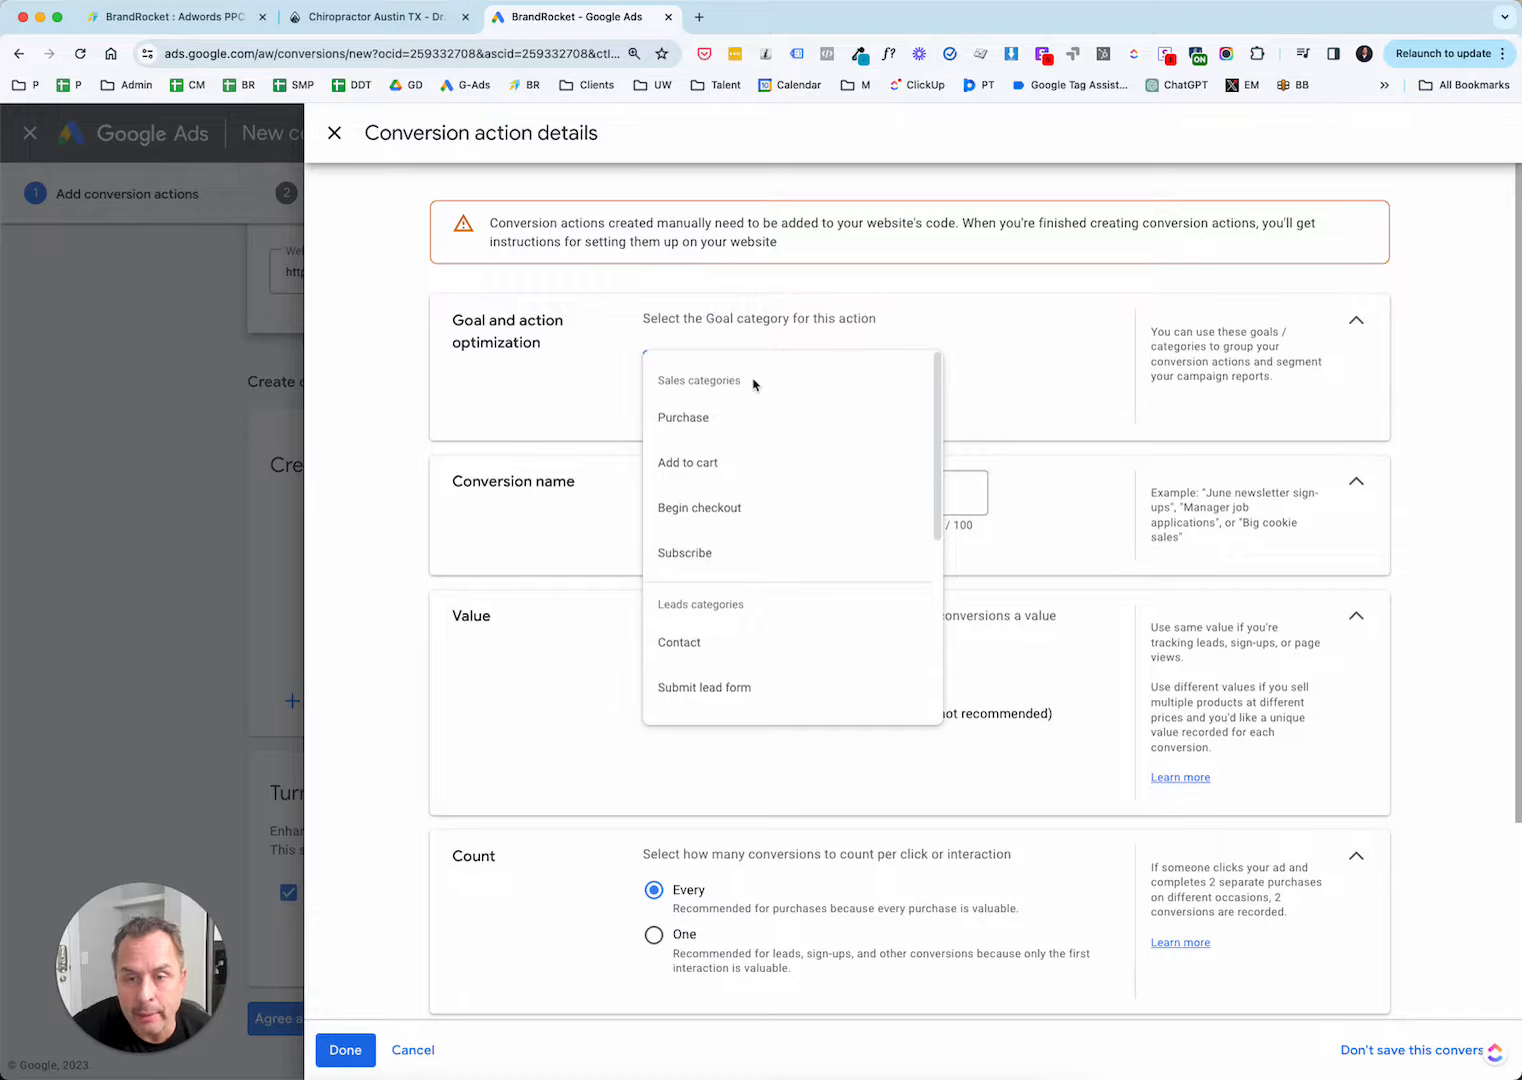
scroll(764, 417, down, 1)
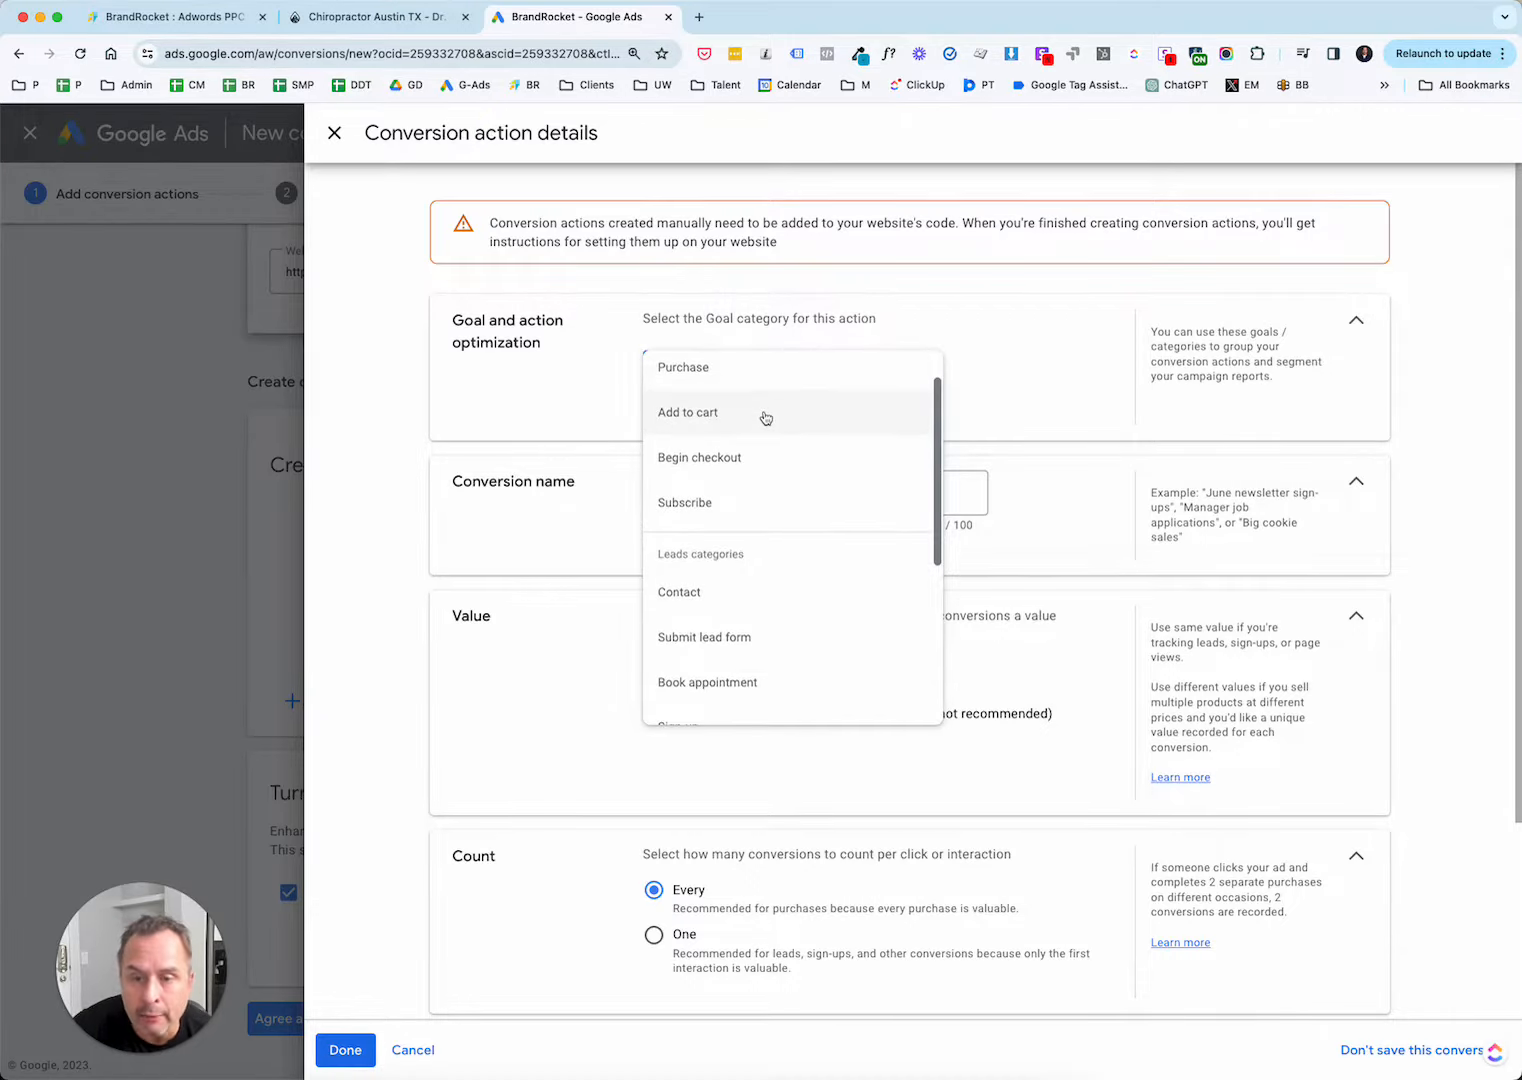
click(743, 636)
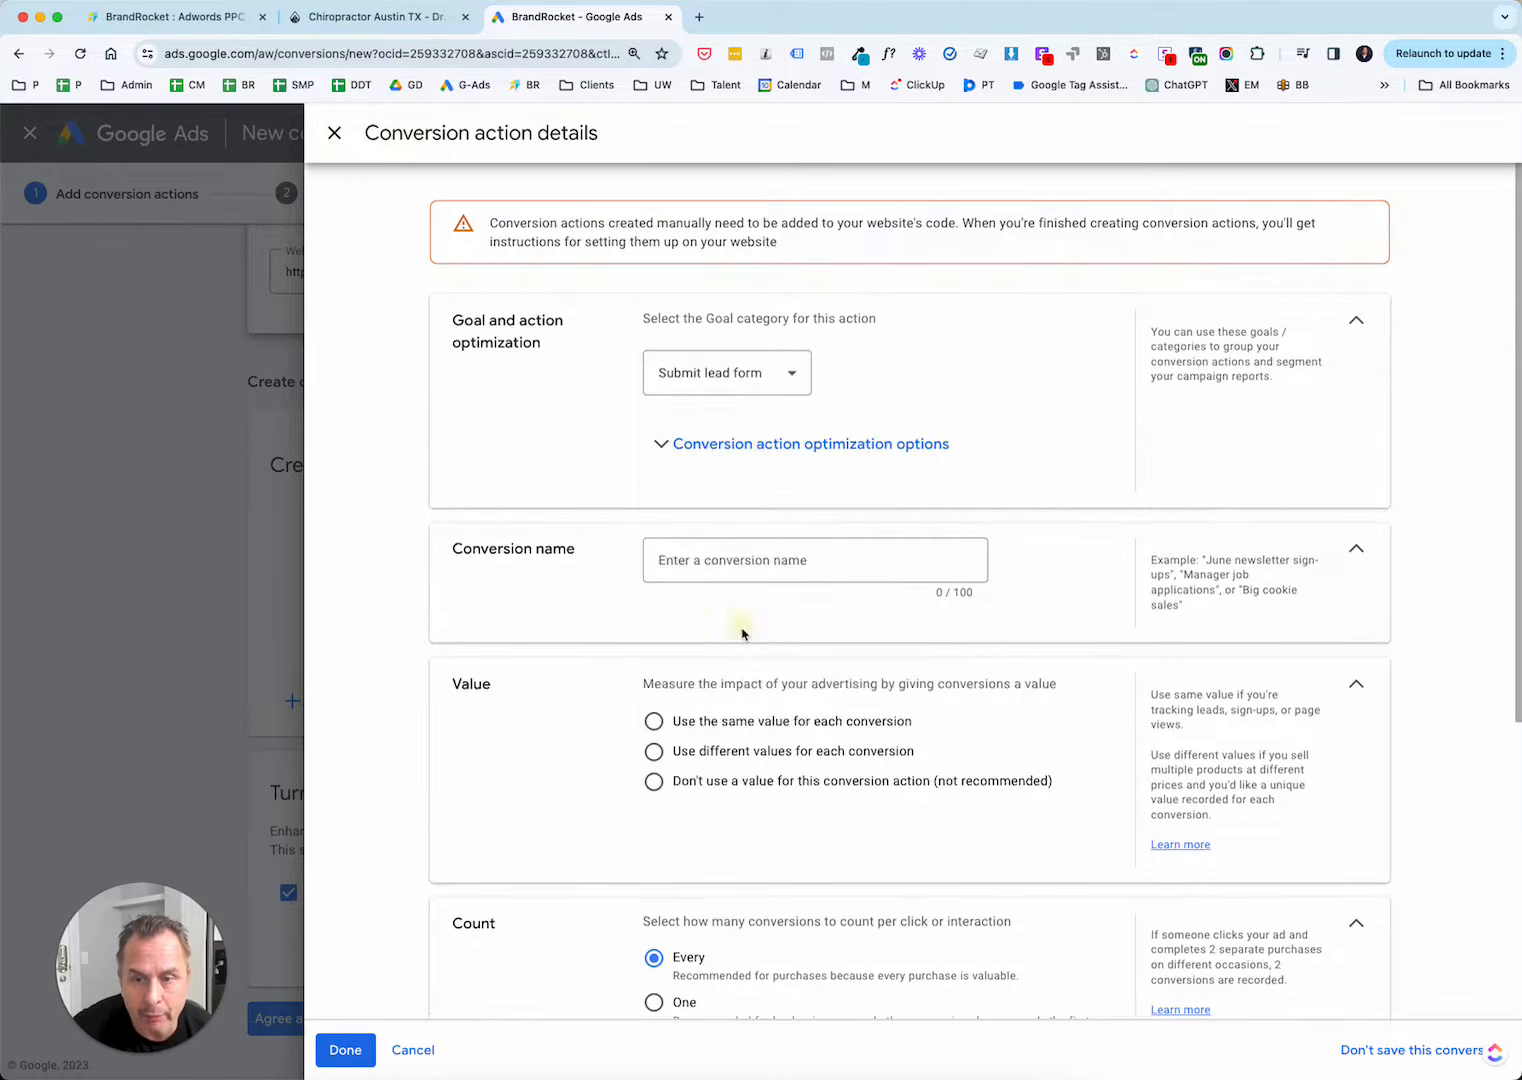
click(774, 385)
scroll(754, 480, down, 5)
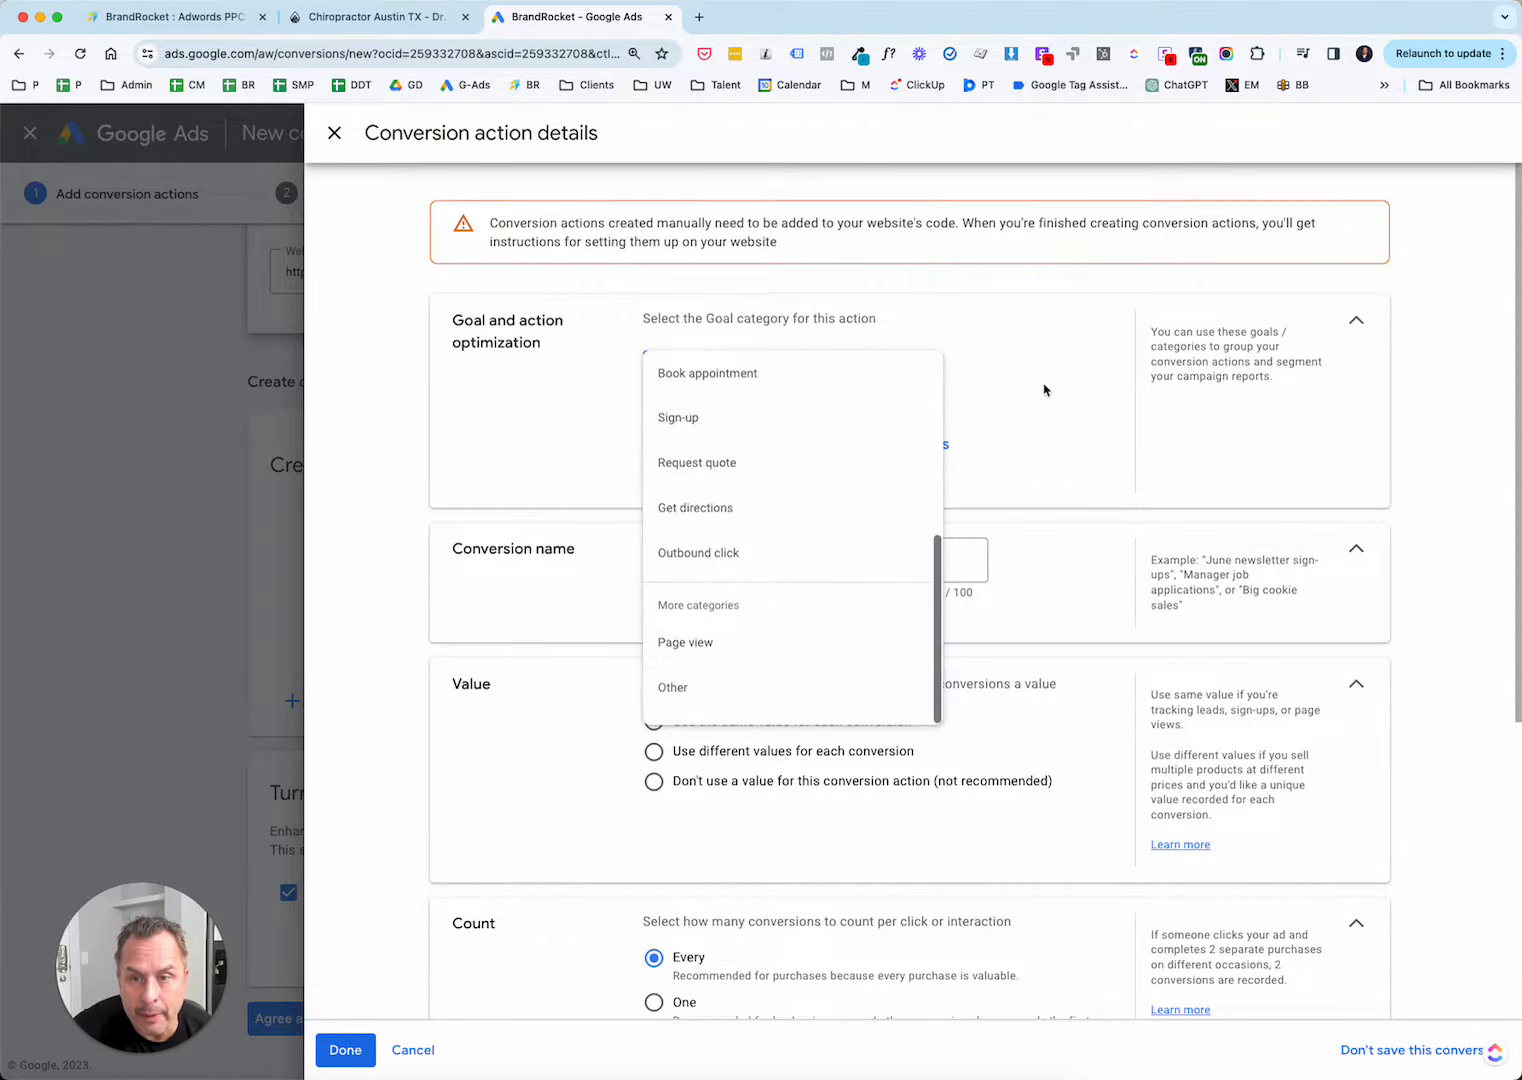
click(996, 346)
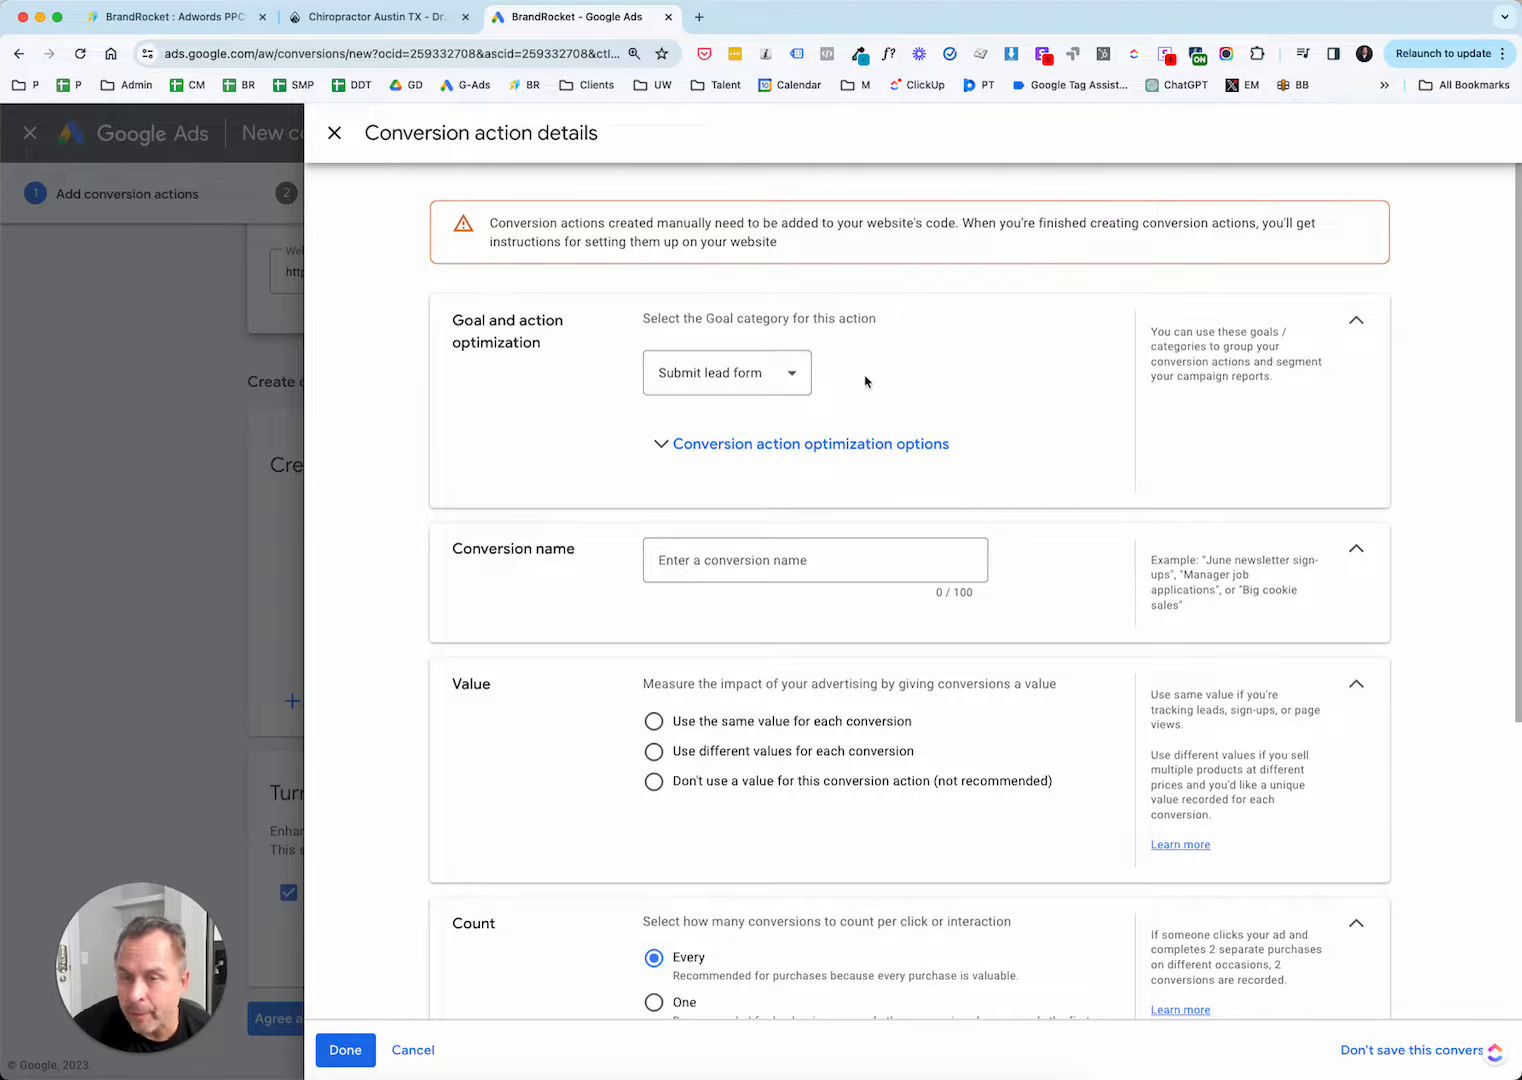
Expand the conversion action optimization options and name the conversion "Test Conversion".
click(659, 455)
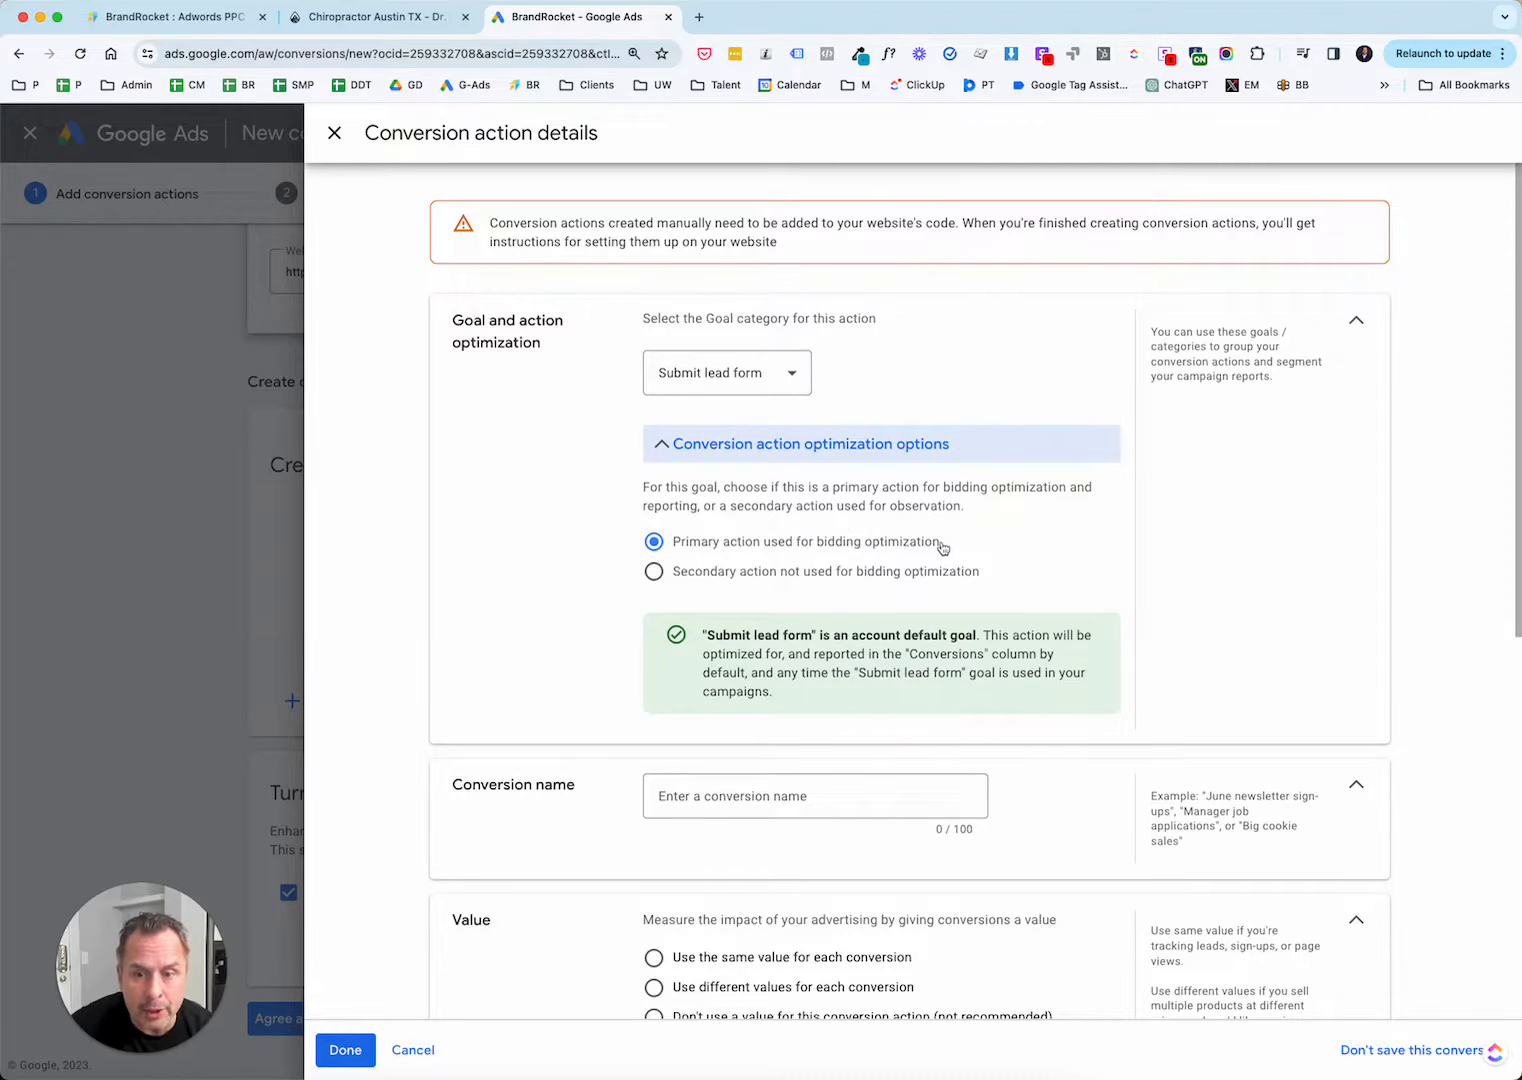
scroll(942, 547, down, 2)
click(774, 588)
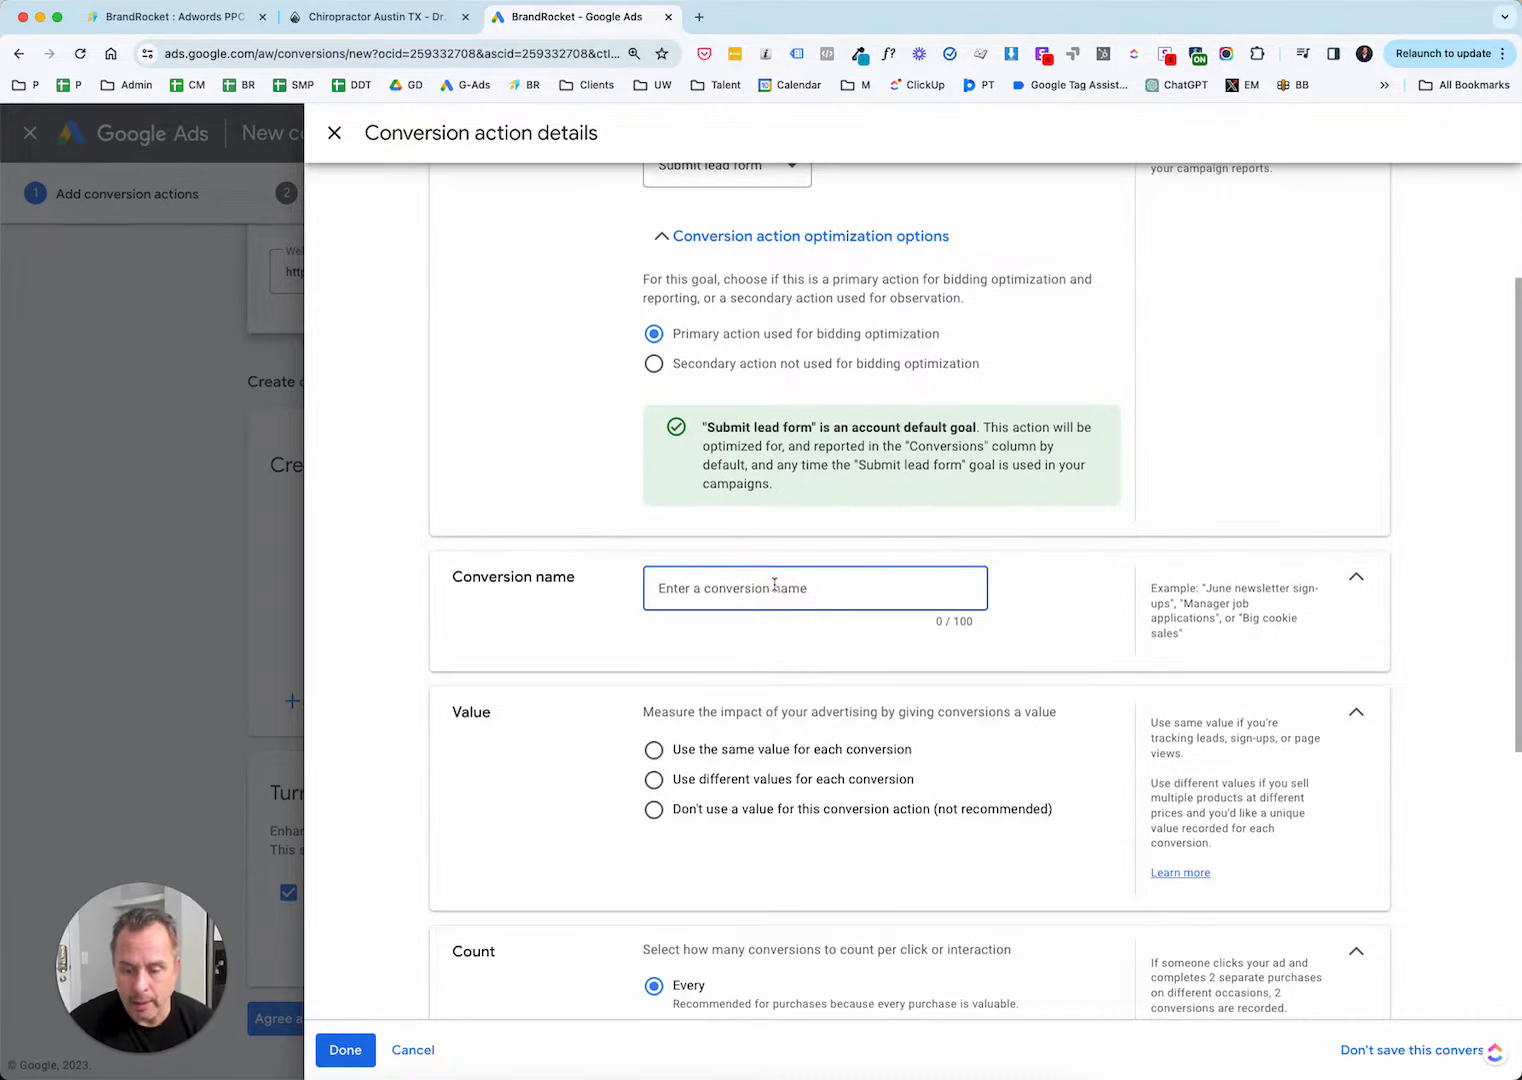
text(Test Convers)
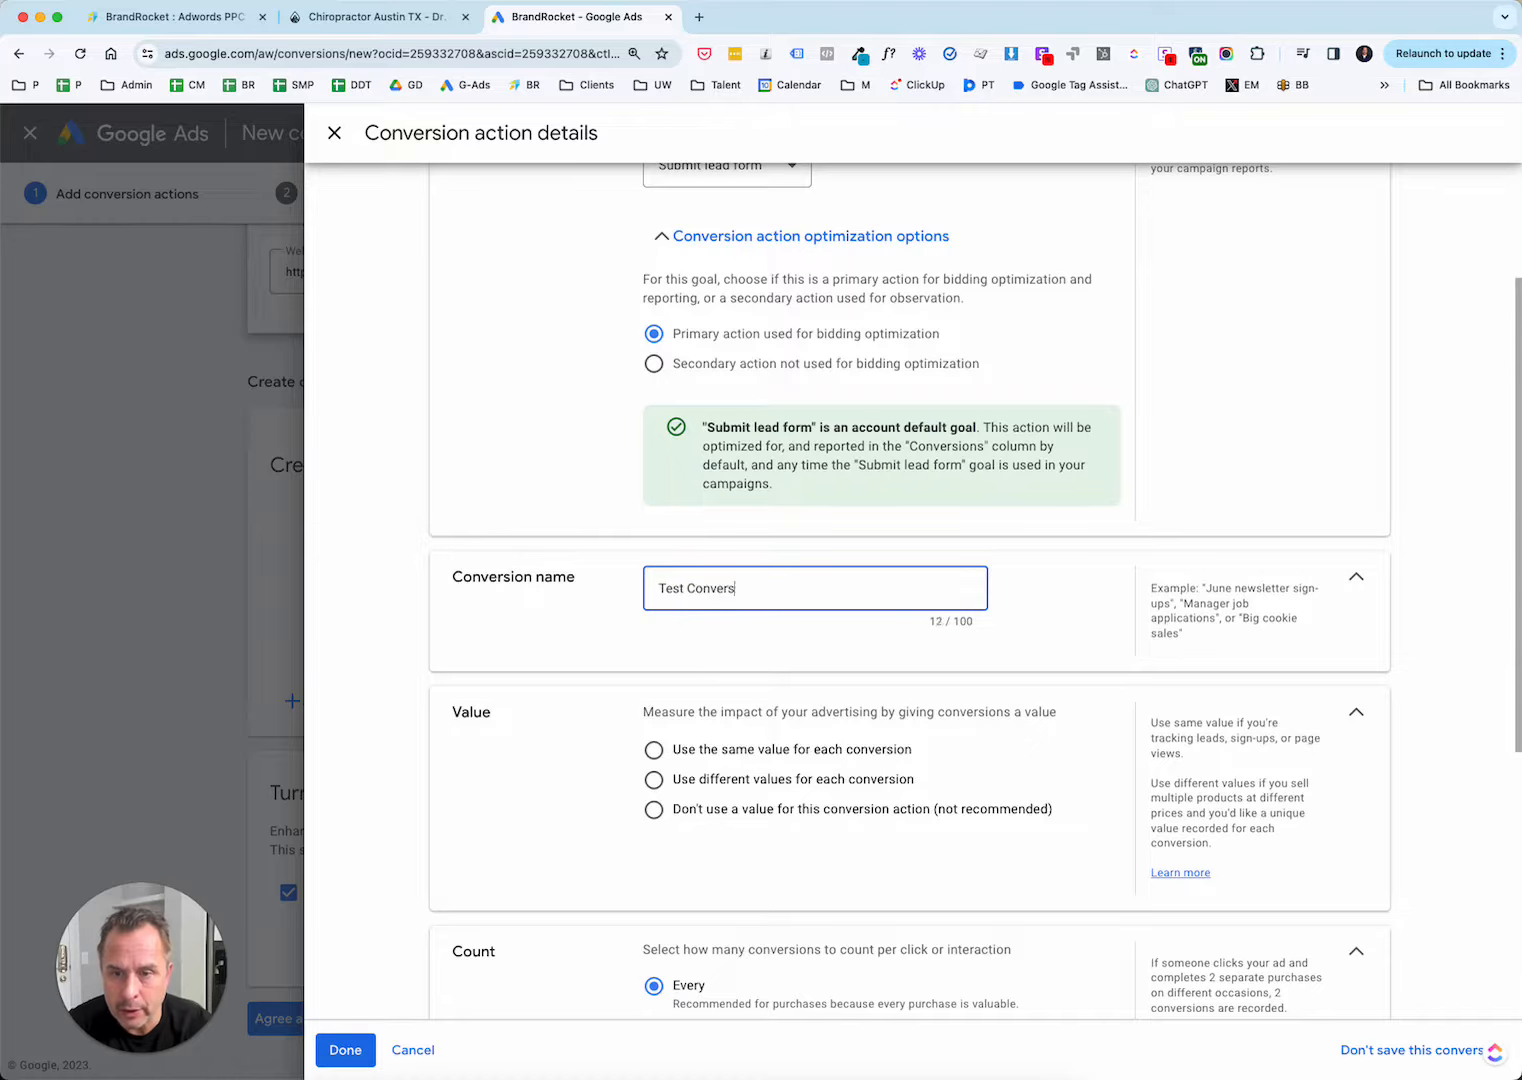
text(ion)
scroll(808, 740, down, 2)
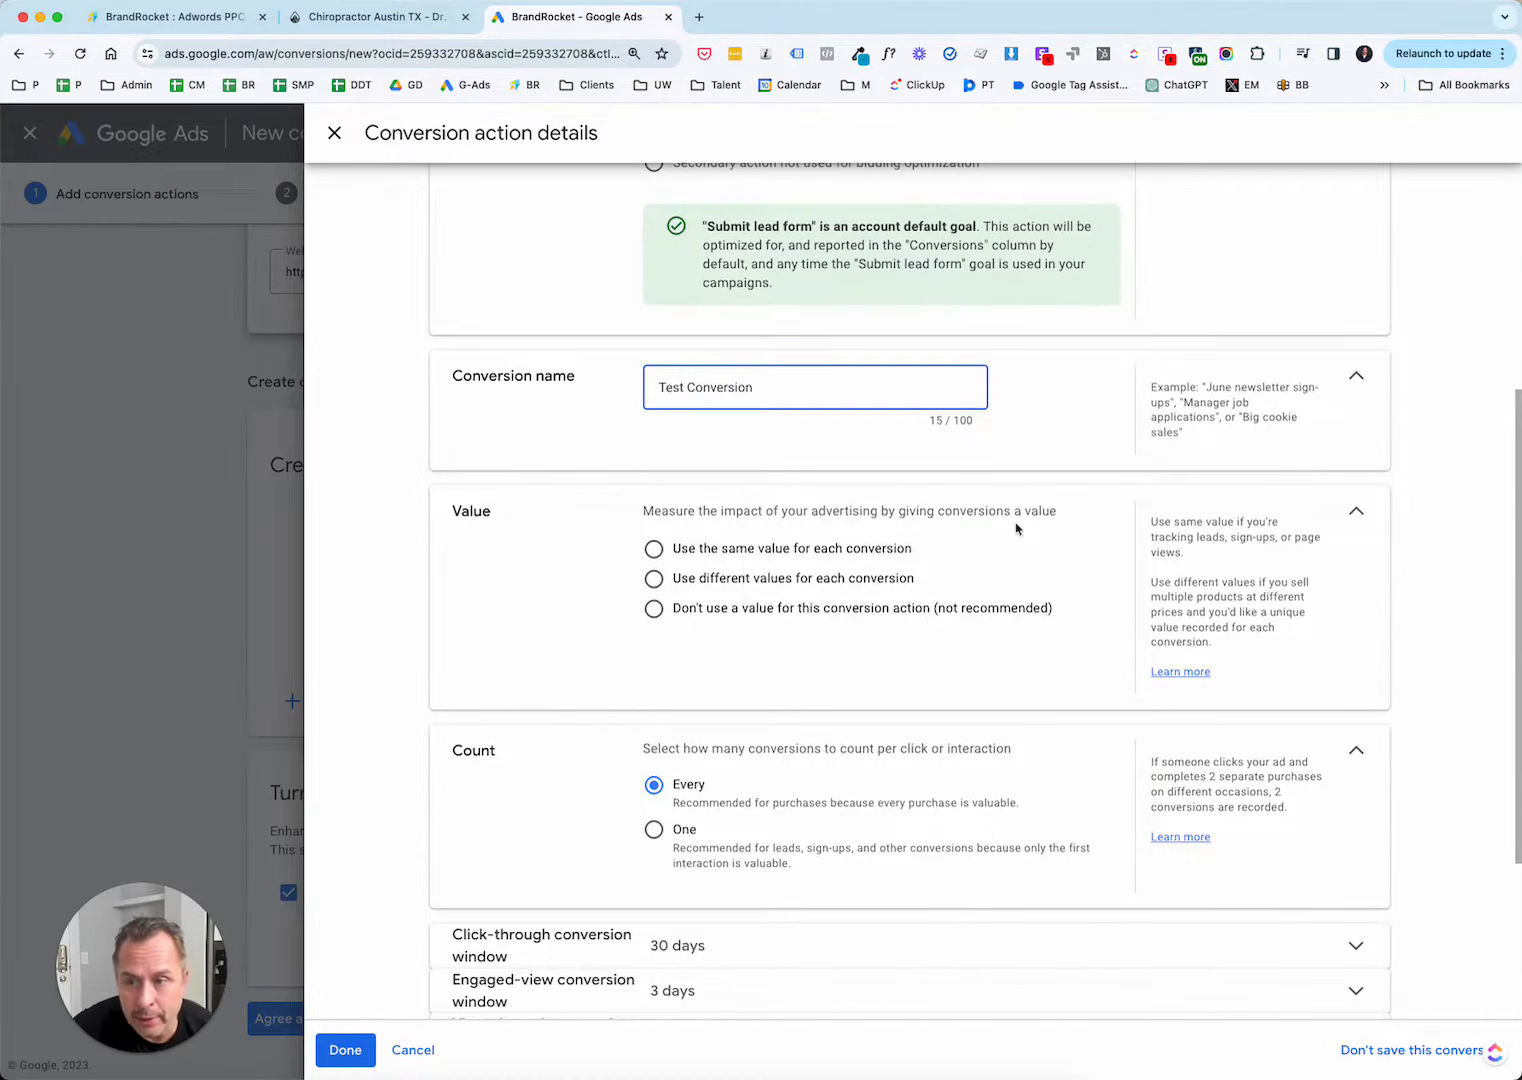
Assign the same value of 100 US dollars to each conversion and set the count to One.
scroll(1016, 528, down, 1)
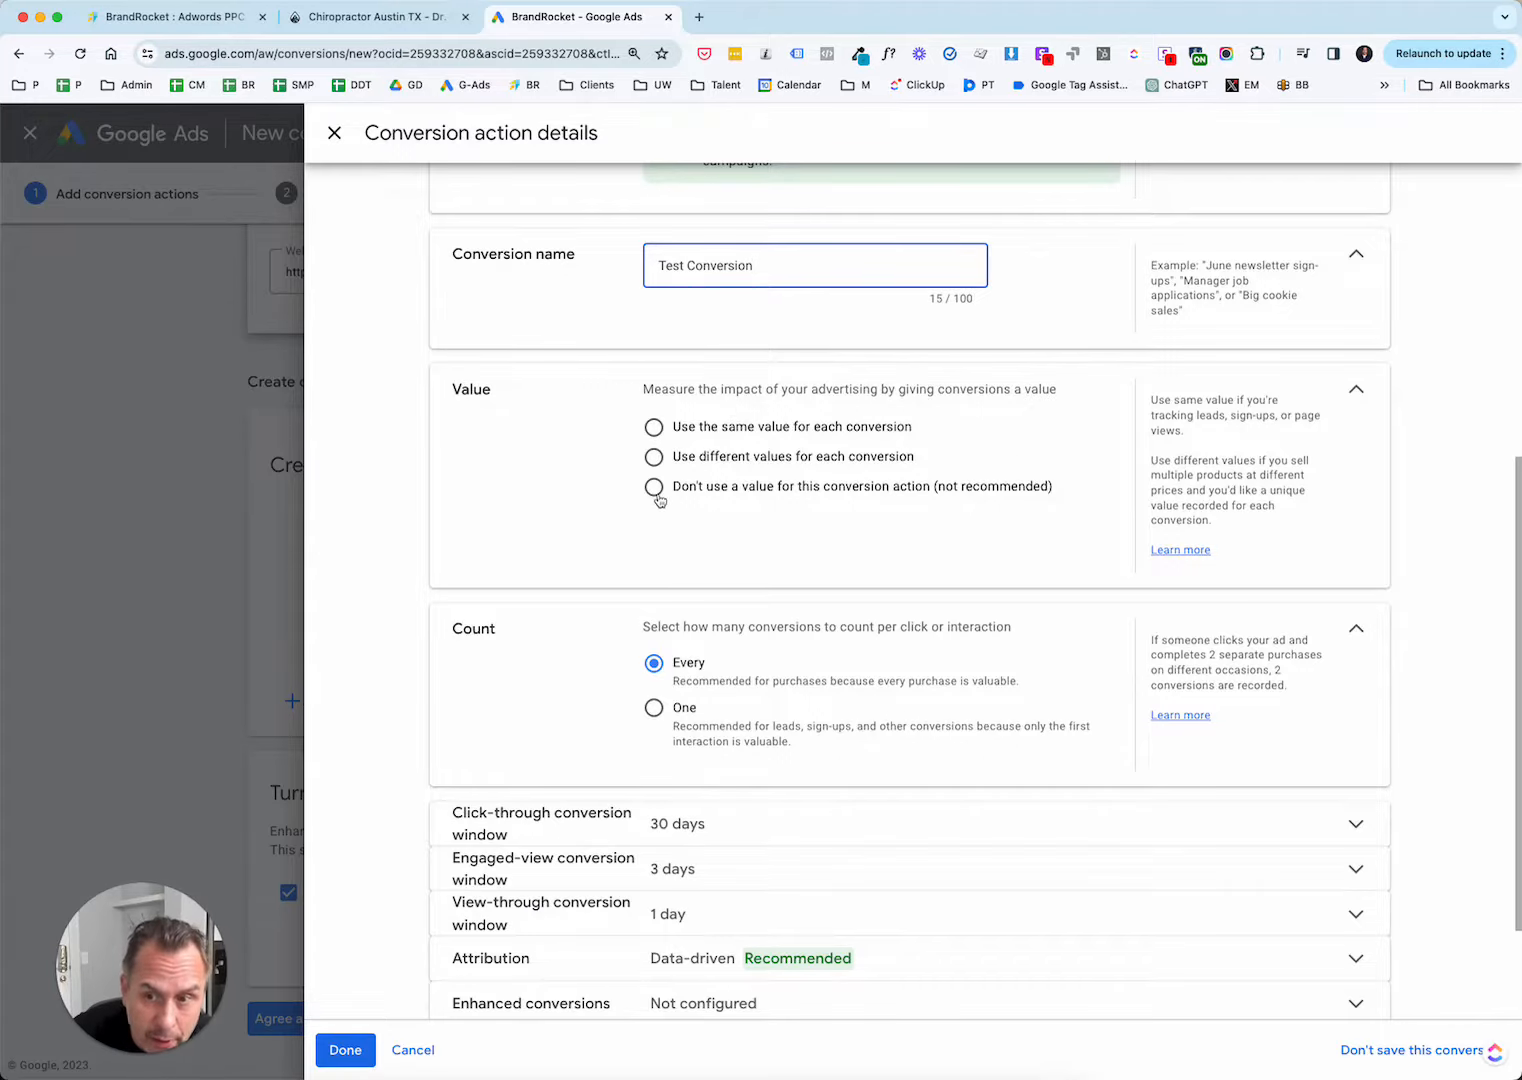
click(652, 433)
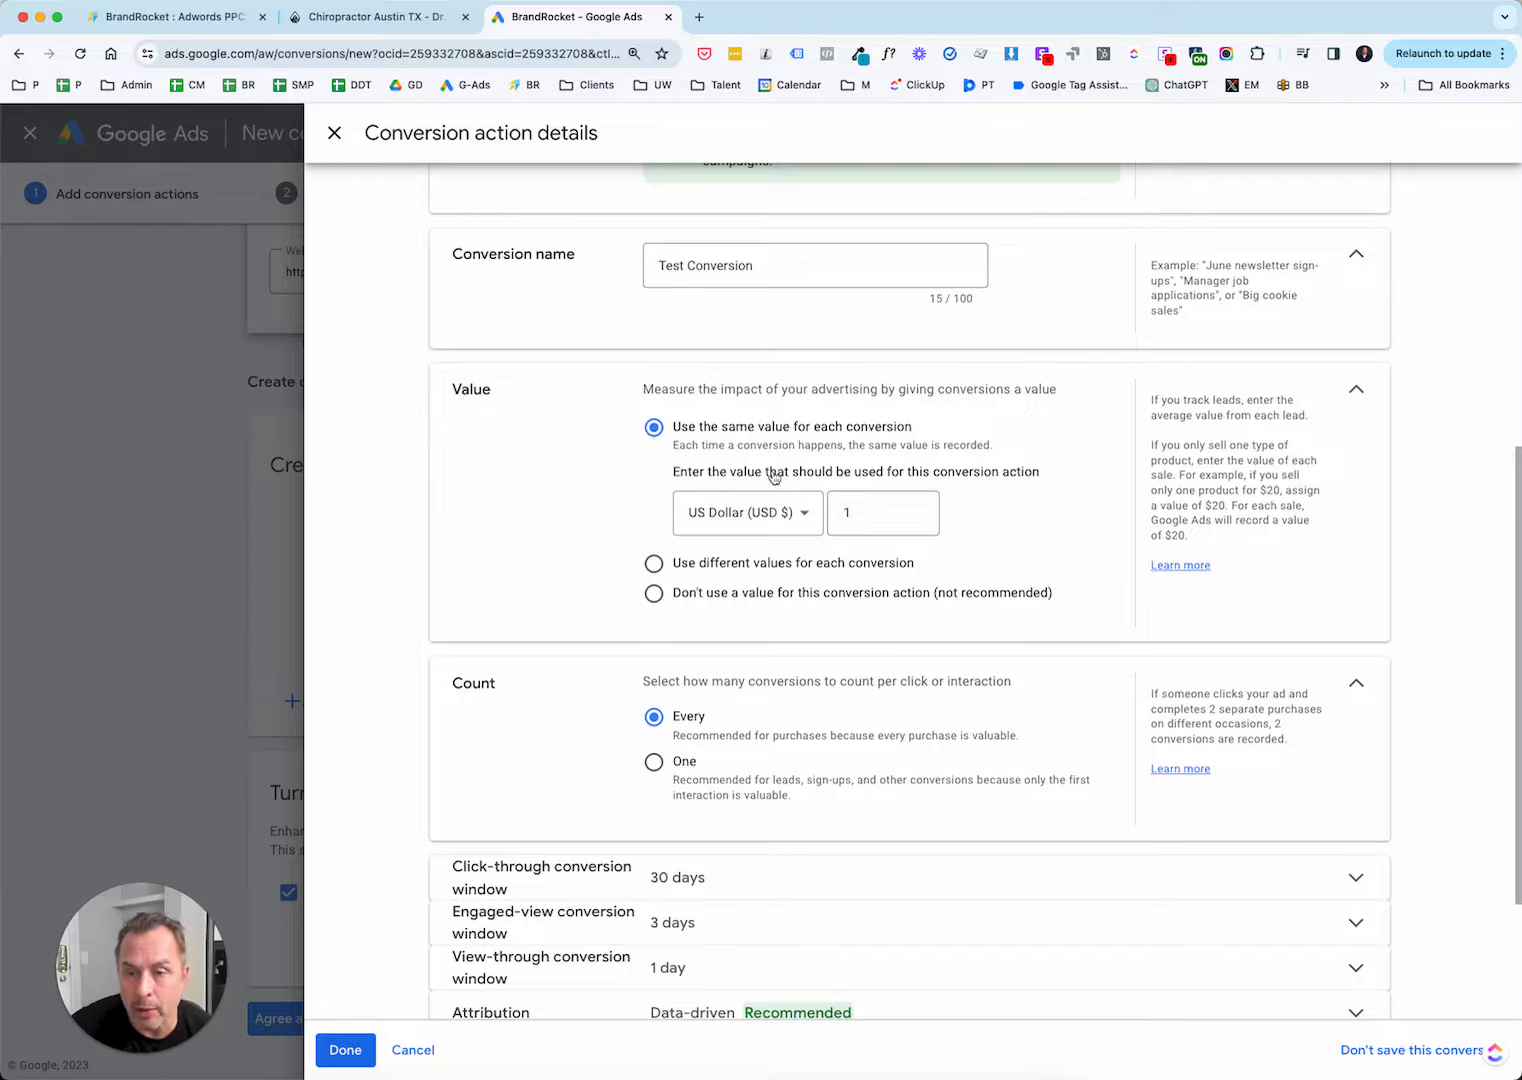
click(883, 512)
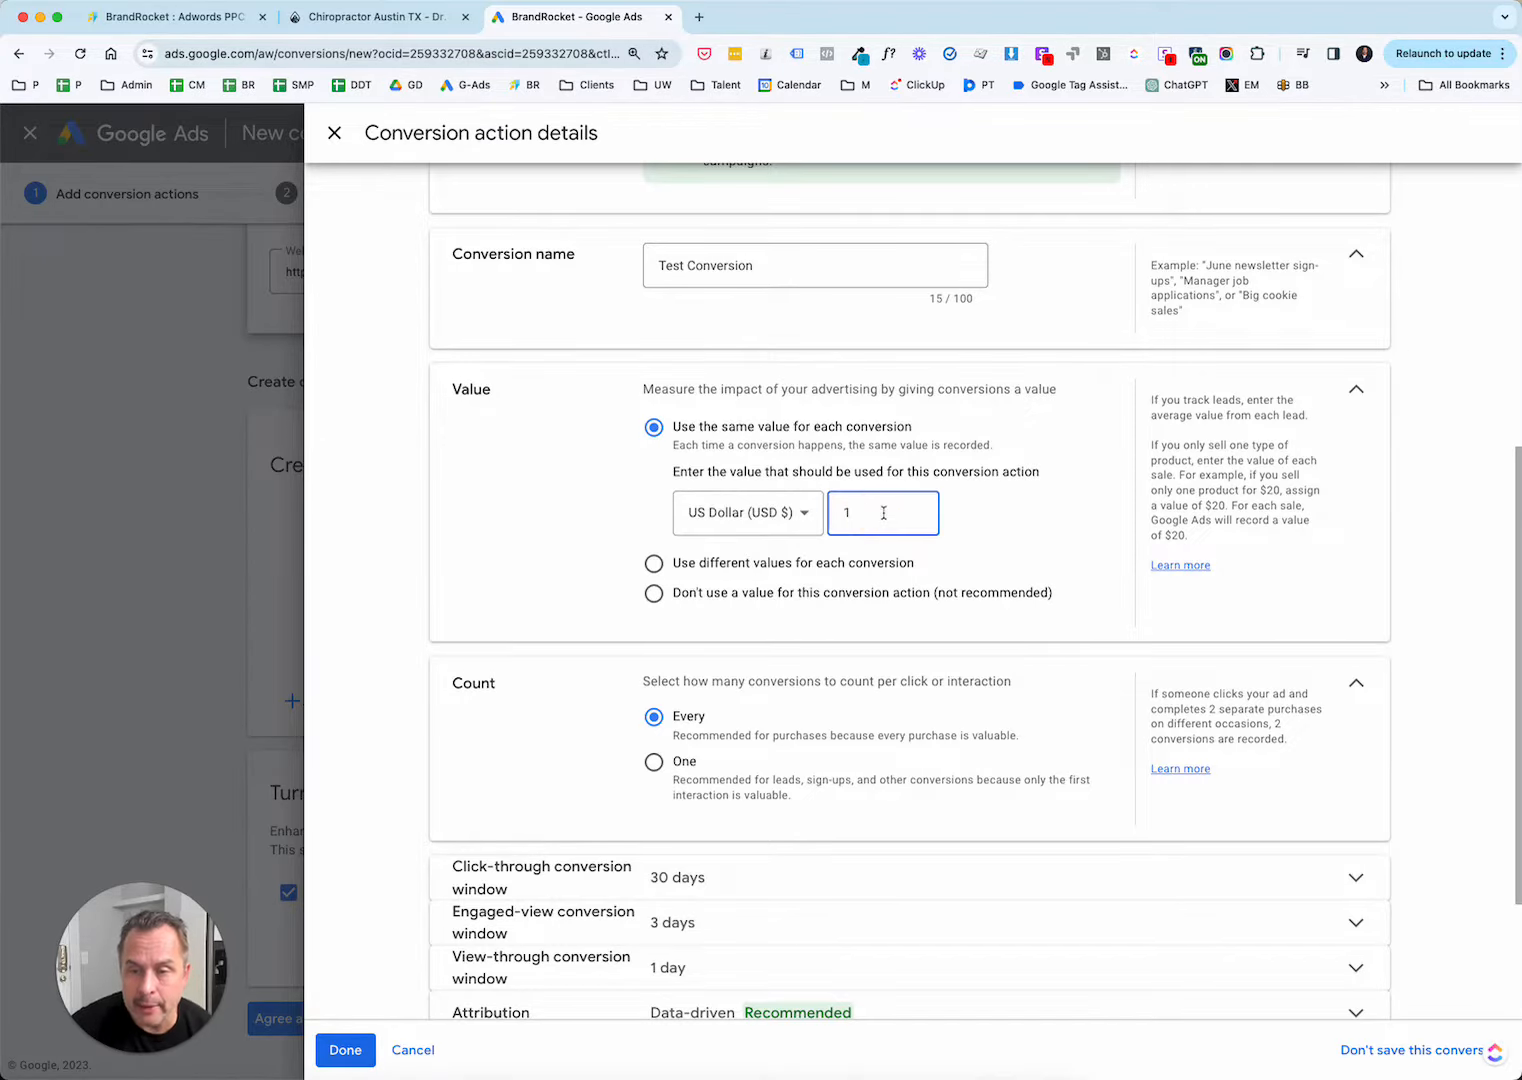
text(00)
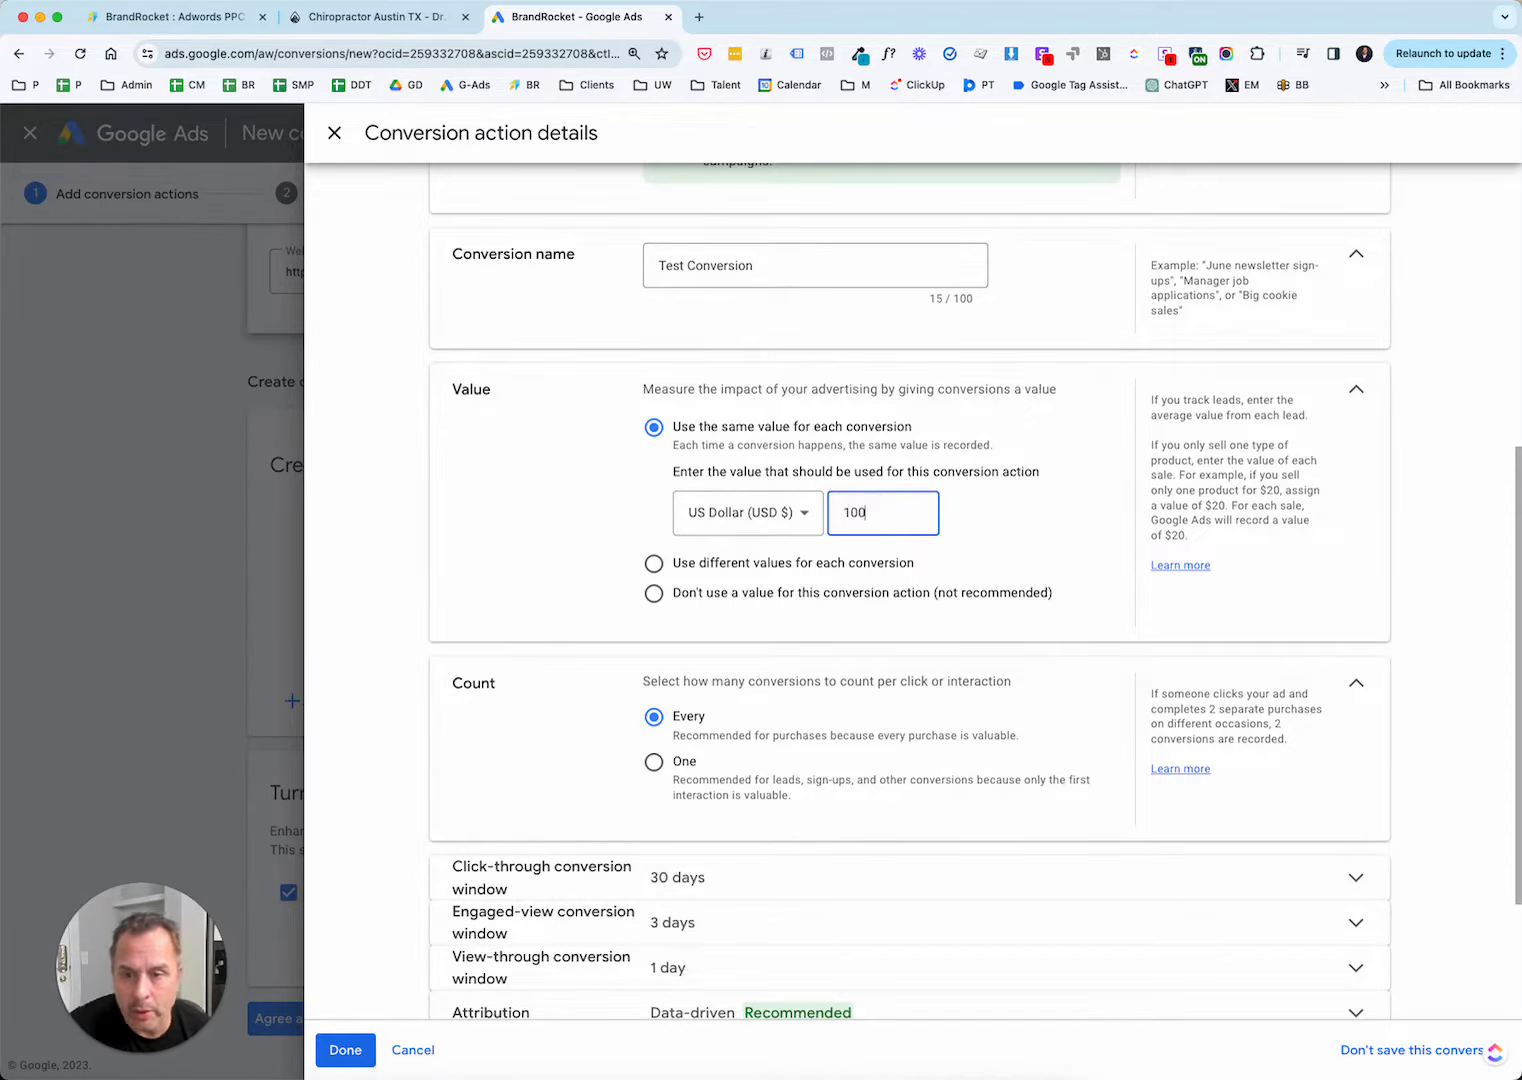
scroll(541, 628, down, 3)
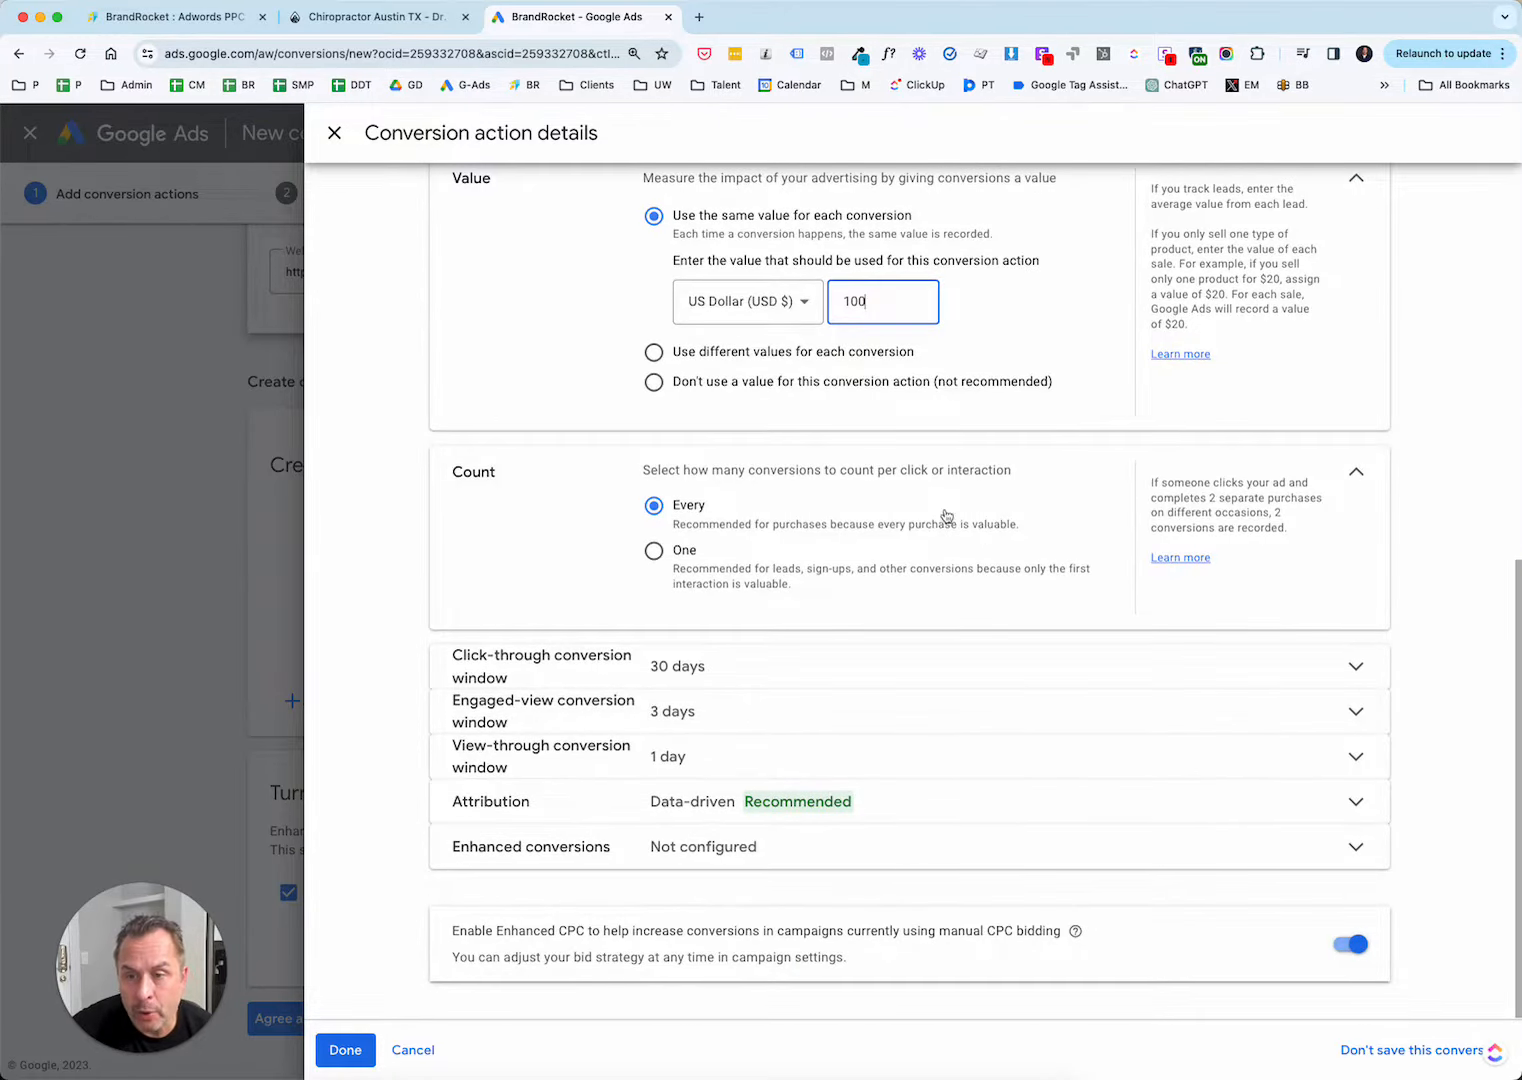
click(654, 552)
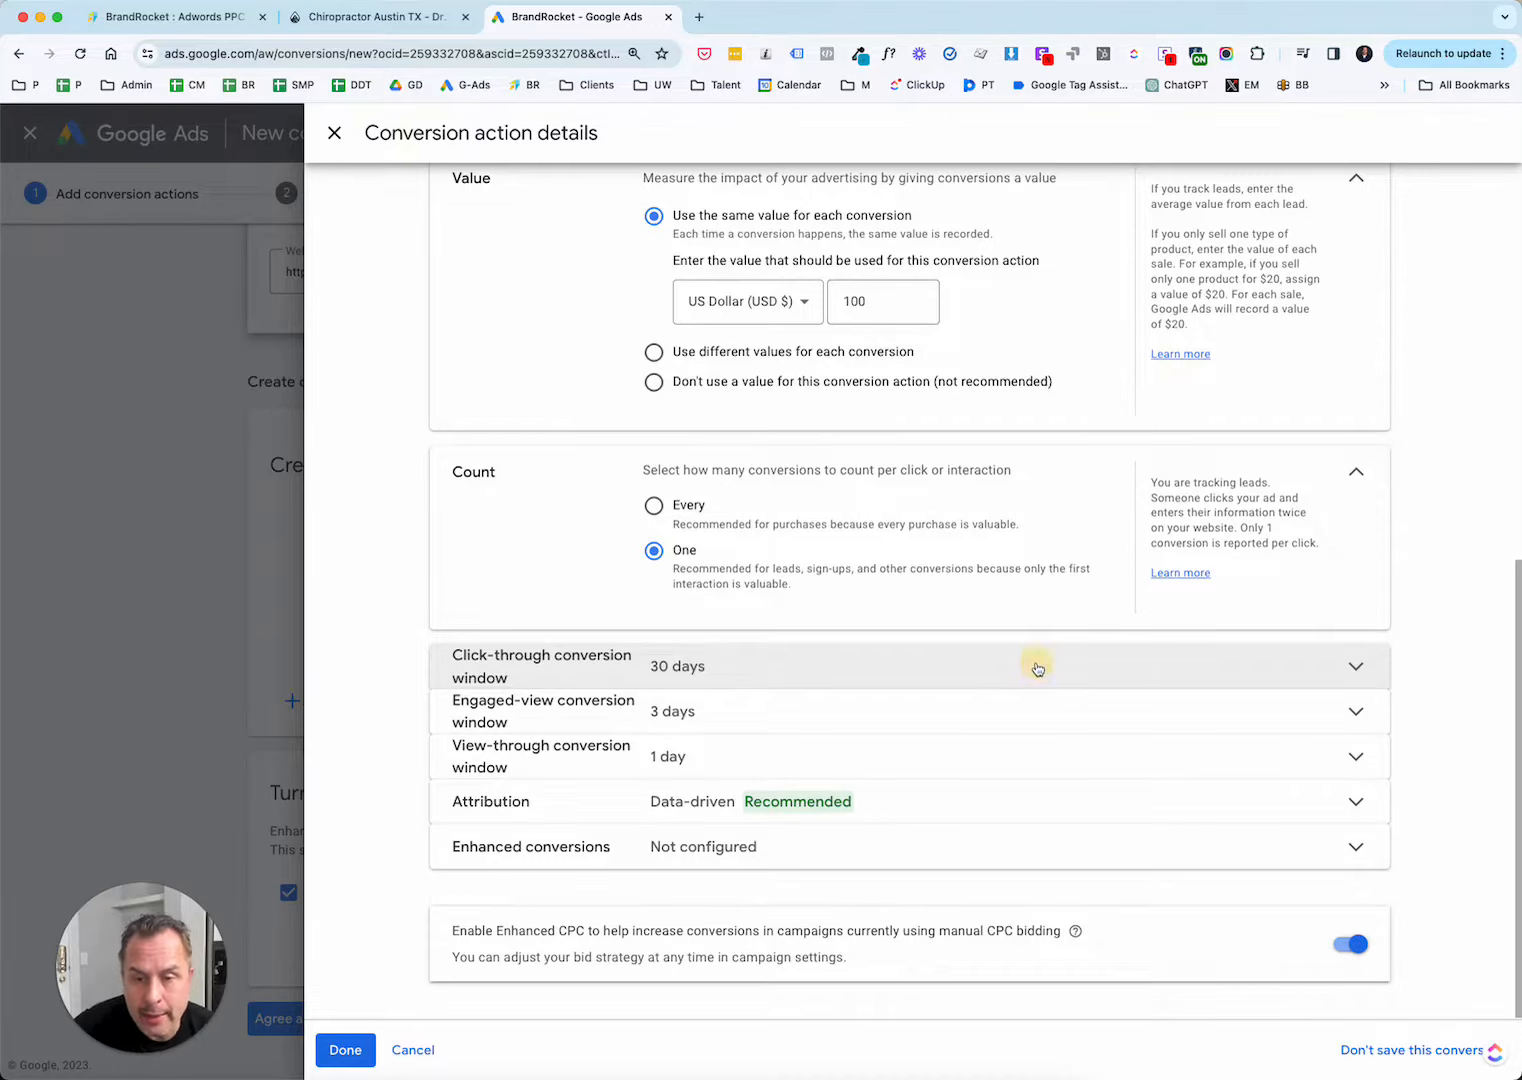
Expand the click-through conversion window settings and review the available durations, keeping 30 days.
click(1037, 667)
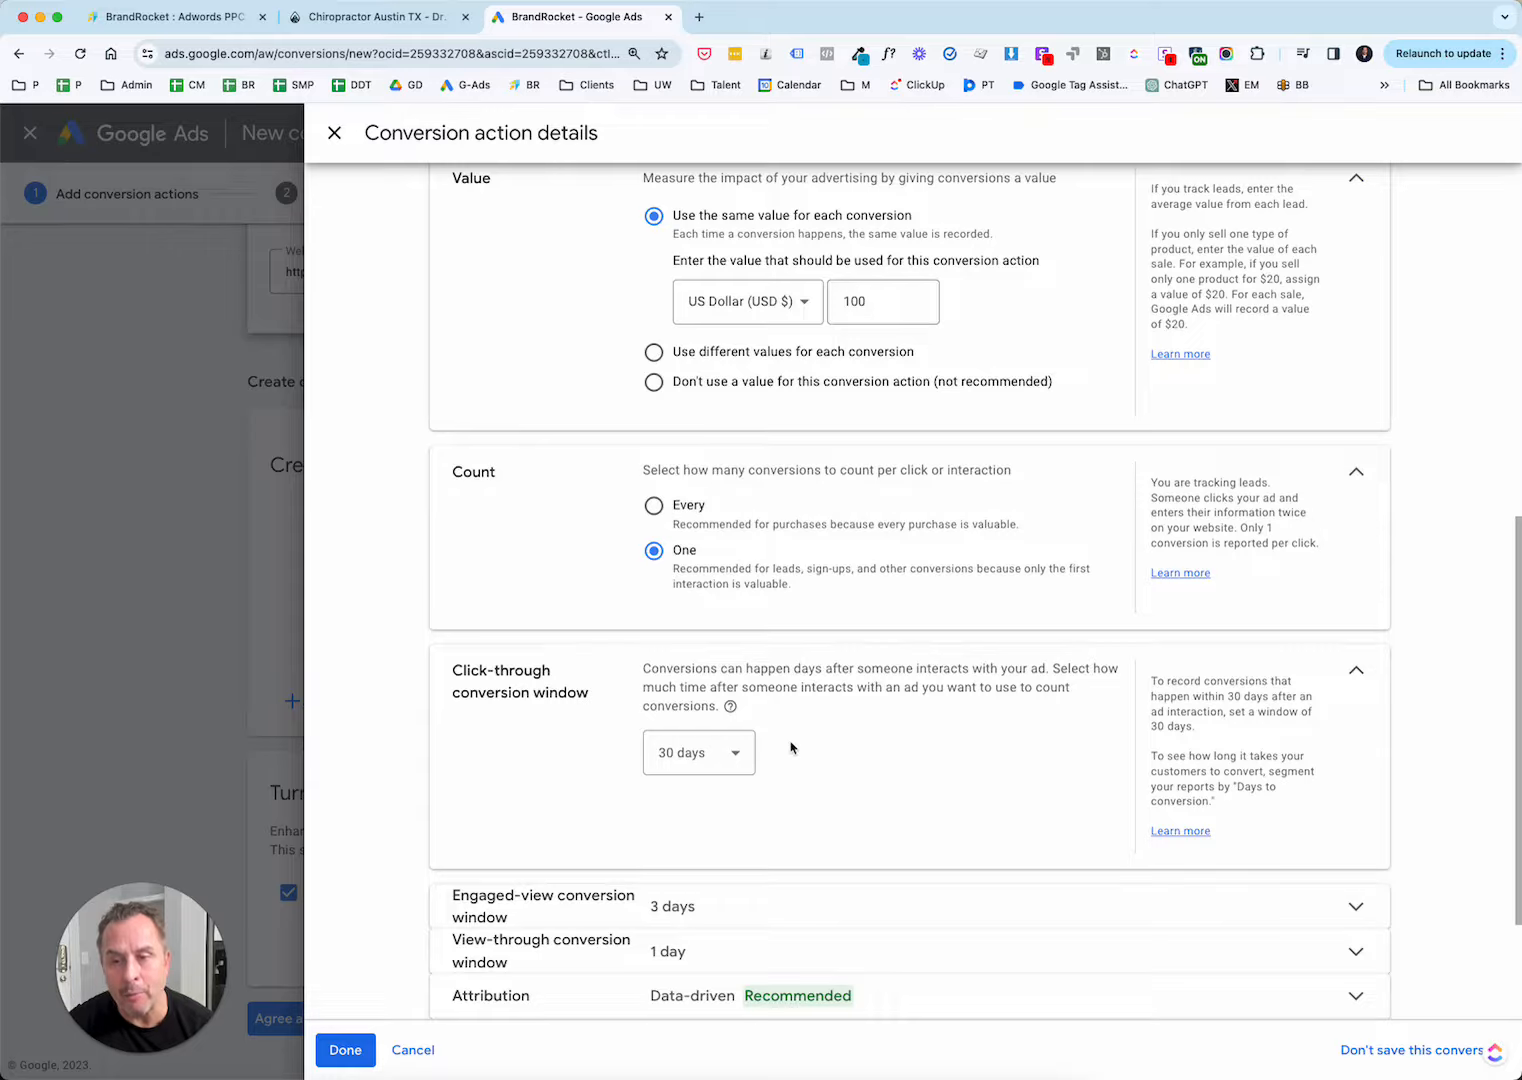
click(736, 750)
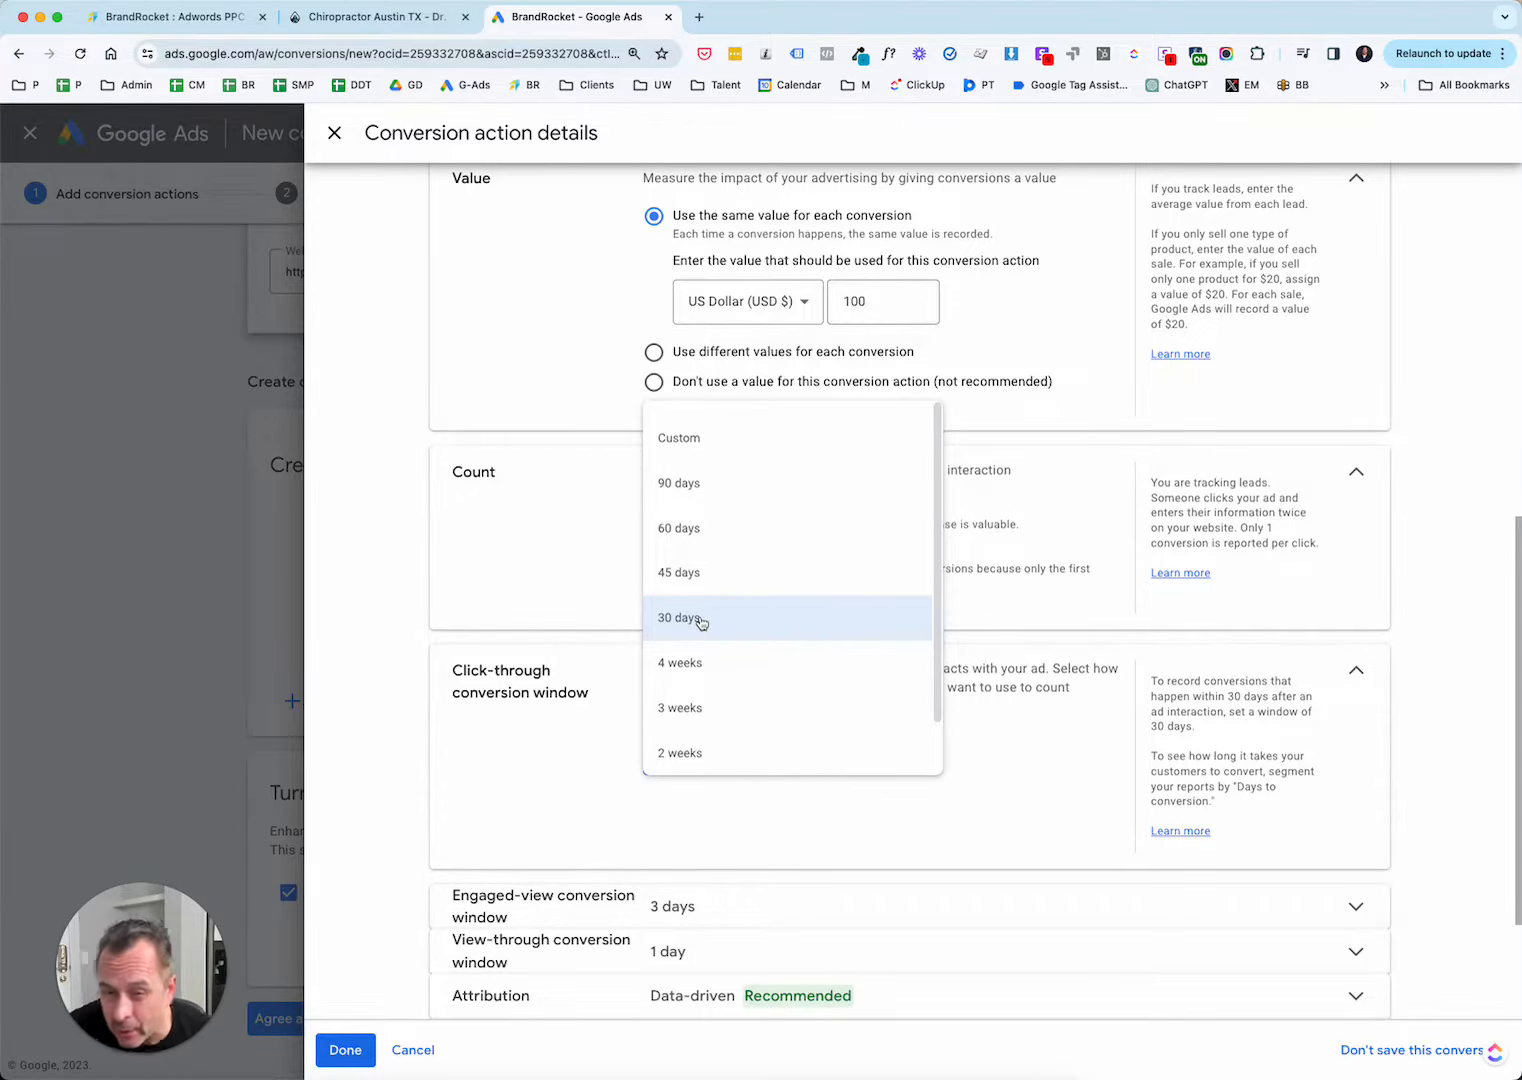
click(1428, 683)
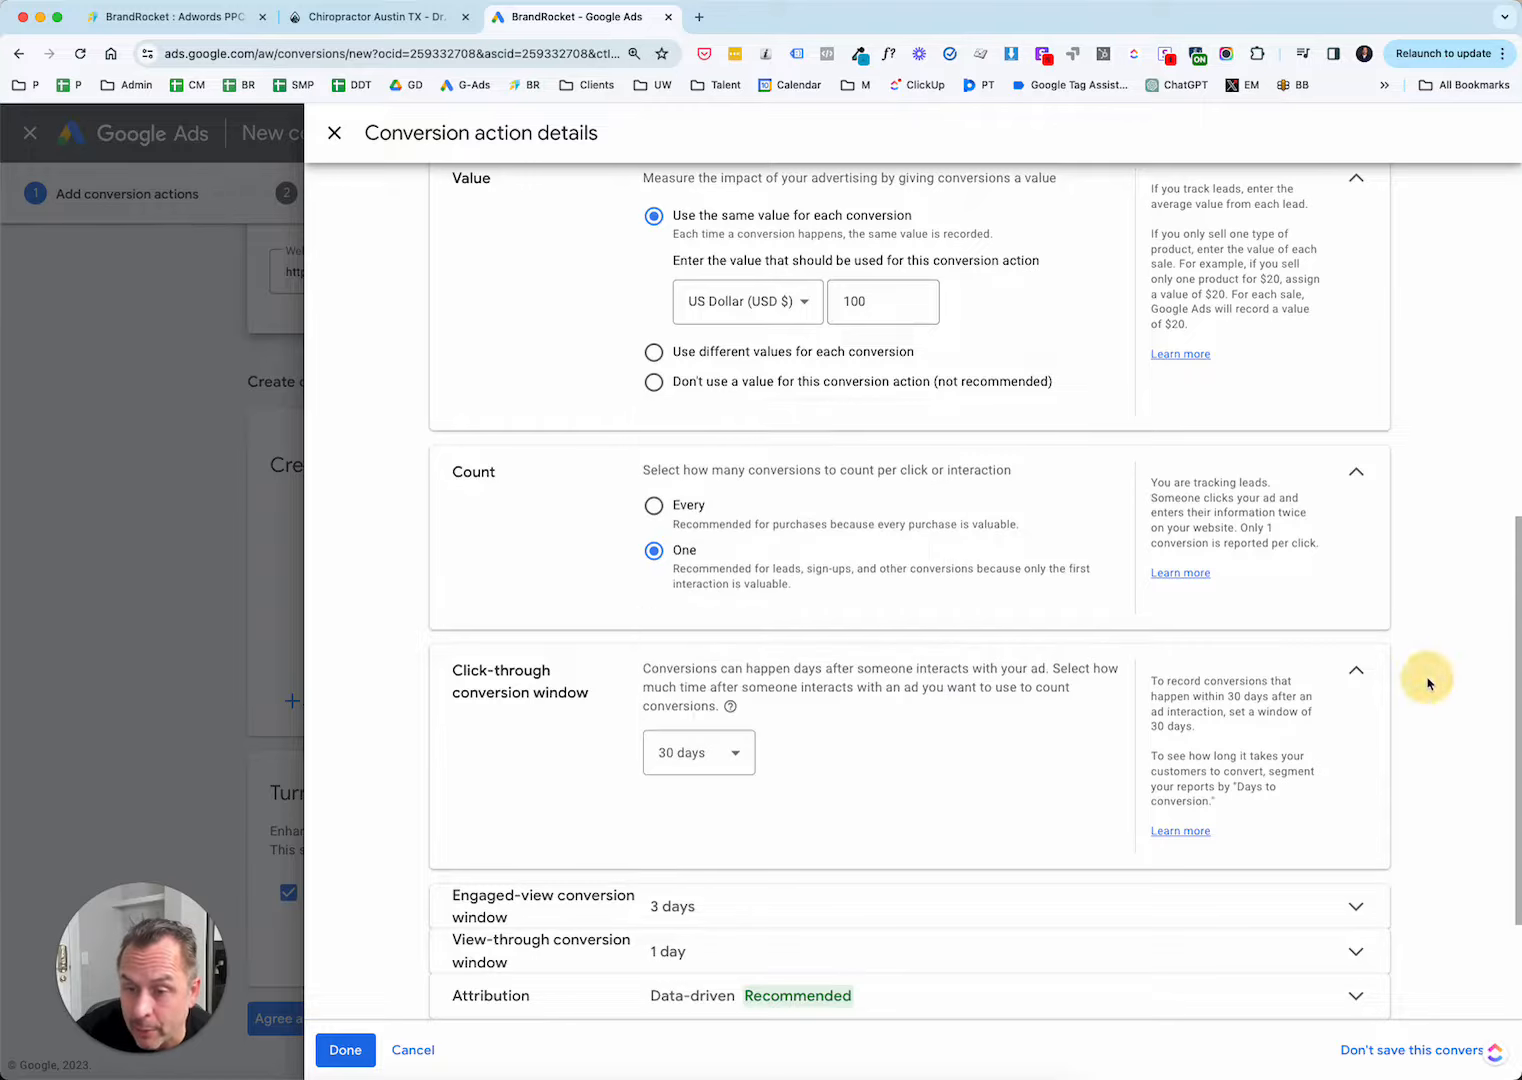
Review the attribution models, choose Data-driven, and finish the conversion action details.
scroll(806, 685, down, 5)
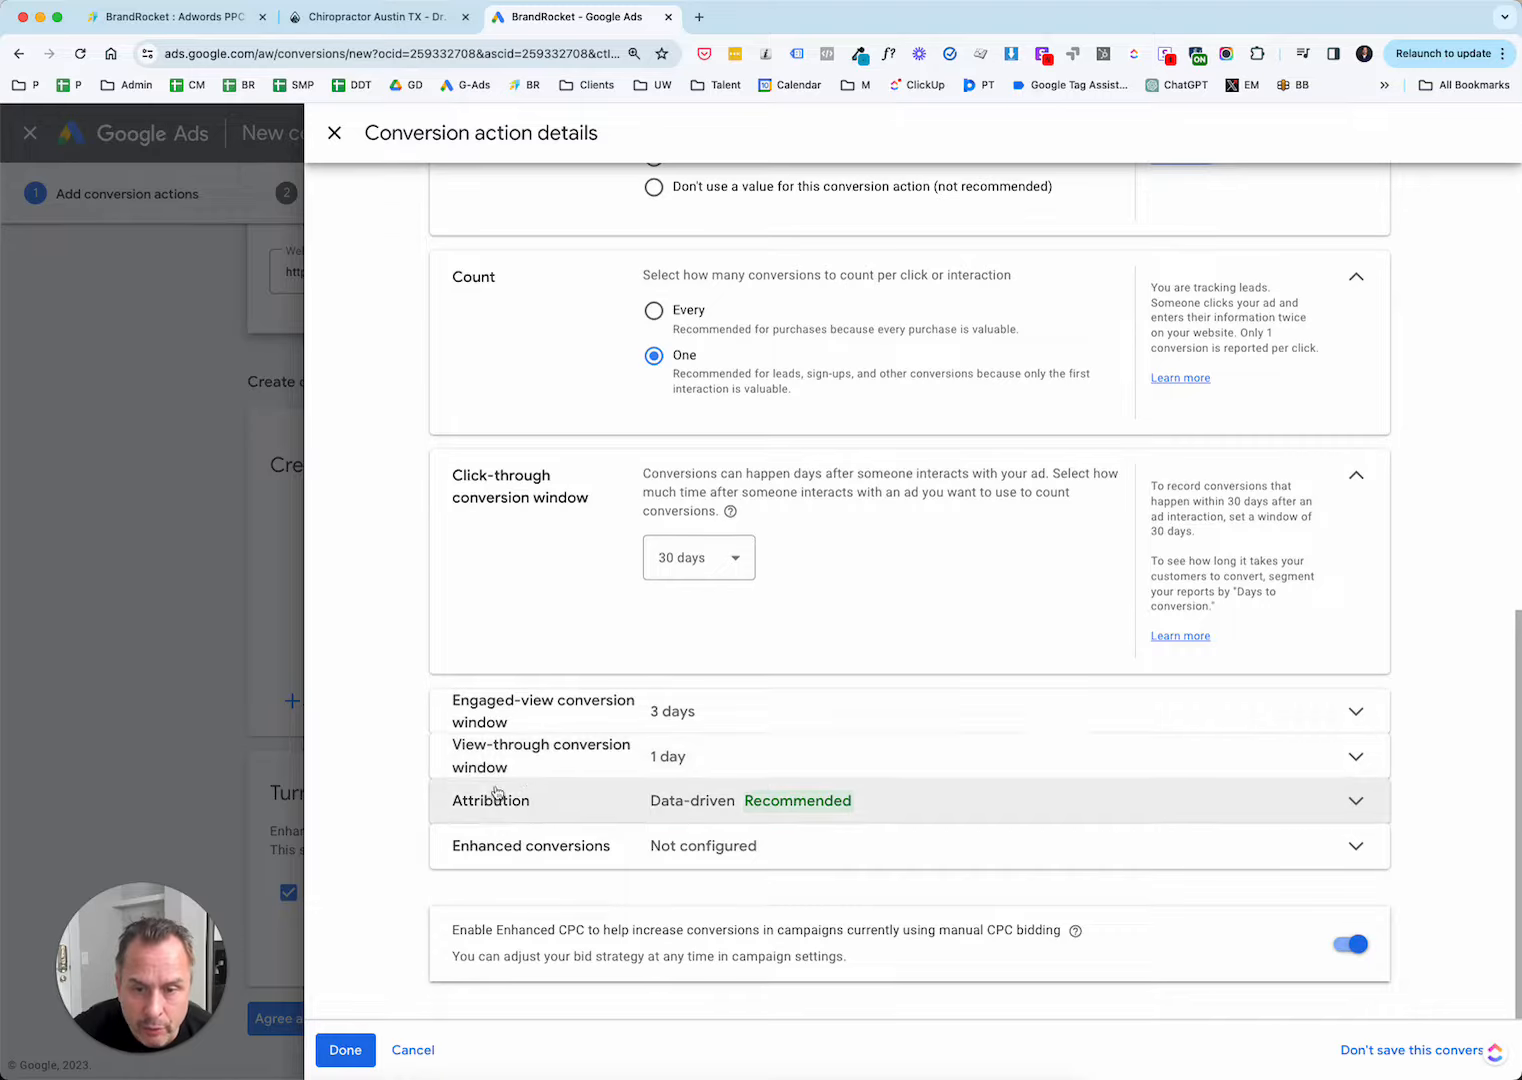
click(1355, 800)
scroll(1350, 797, down, 2)
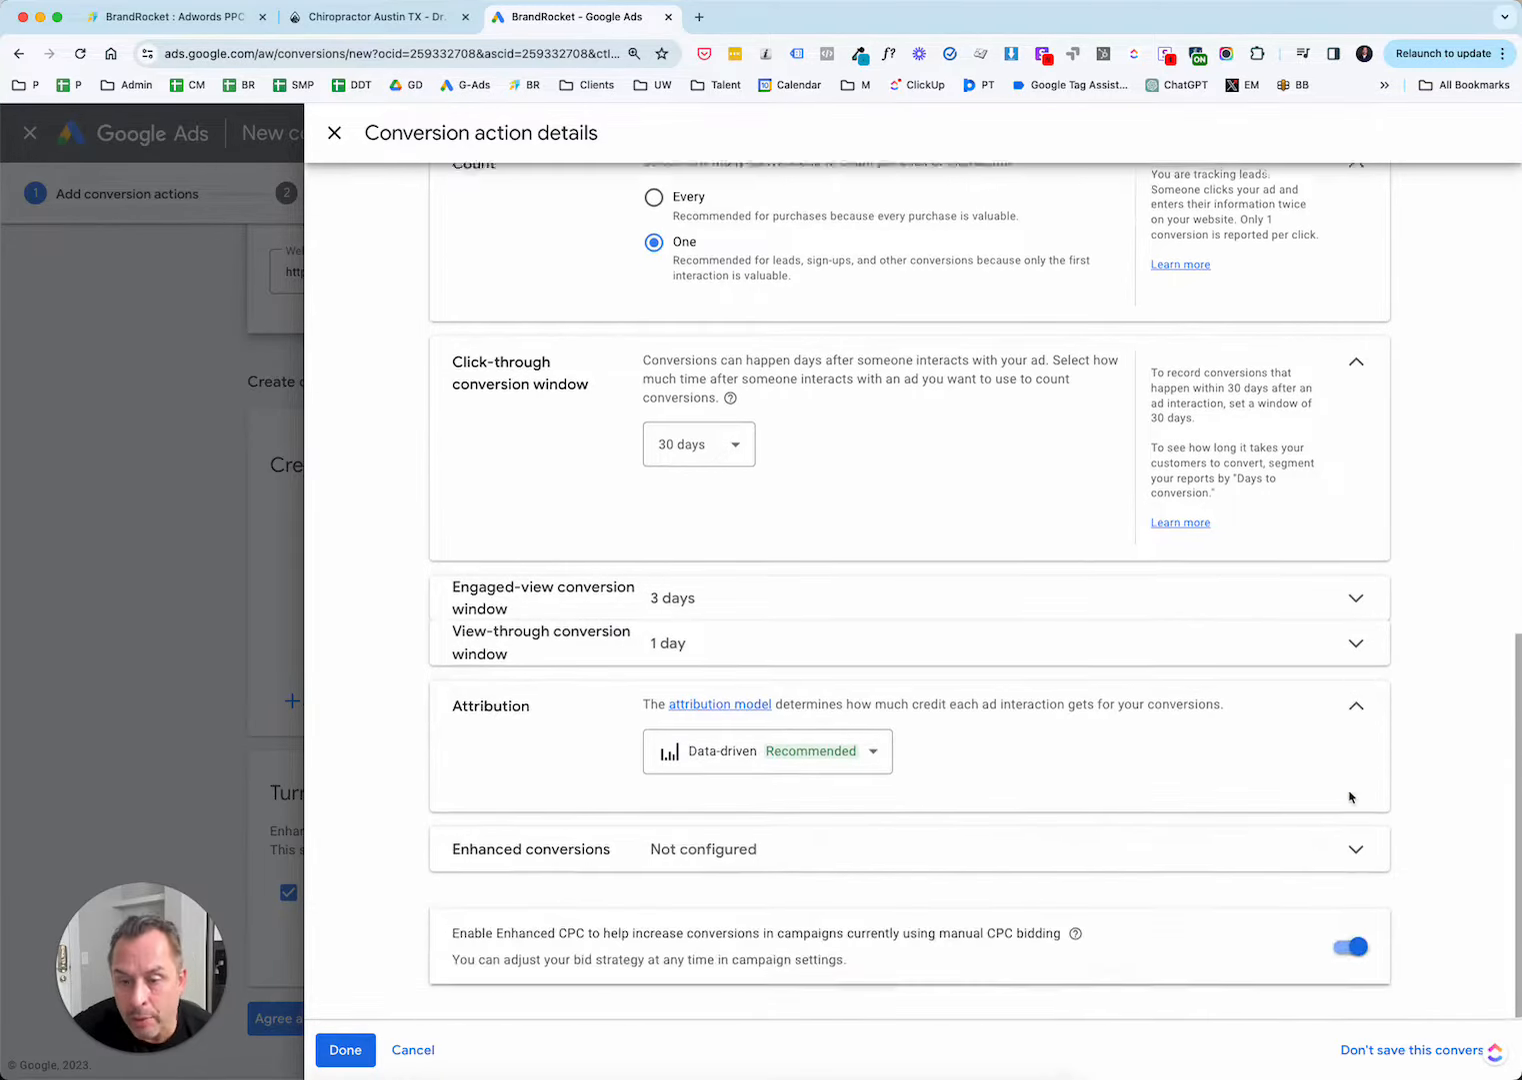
click(880, 748)
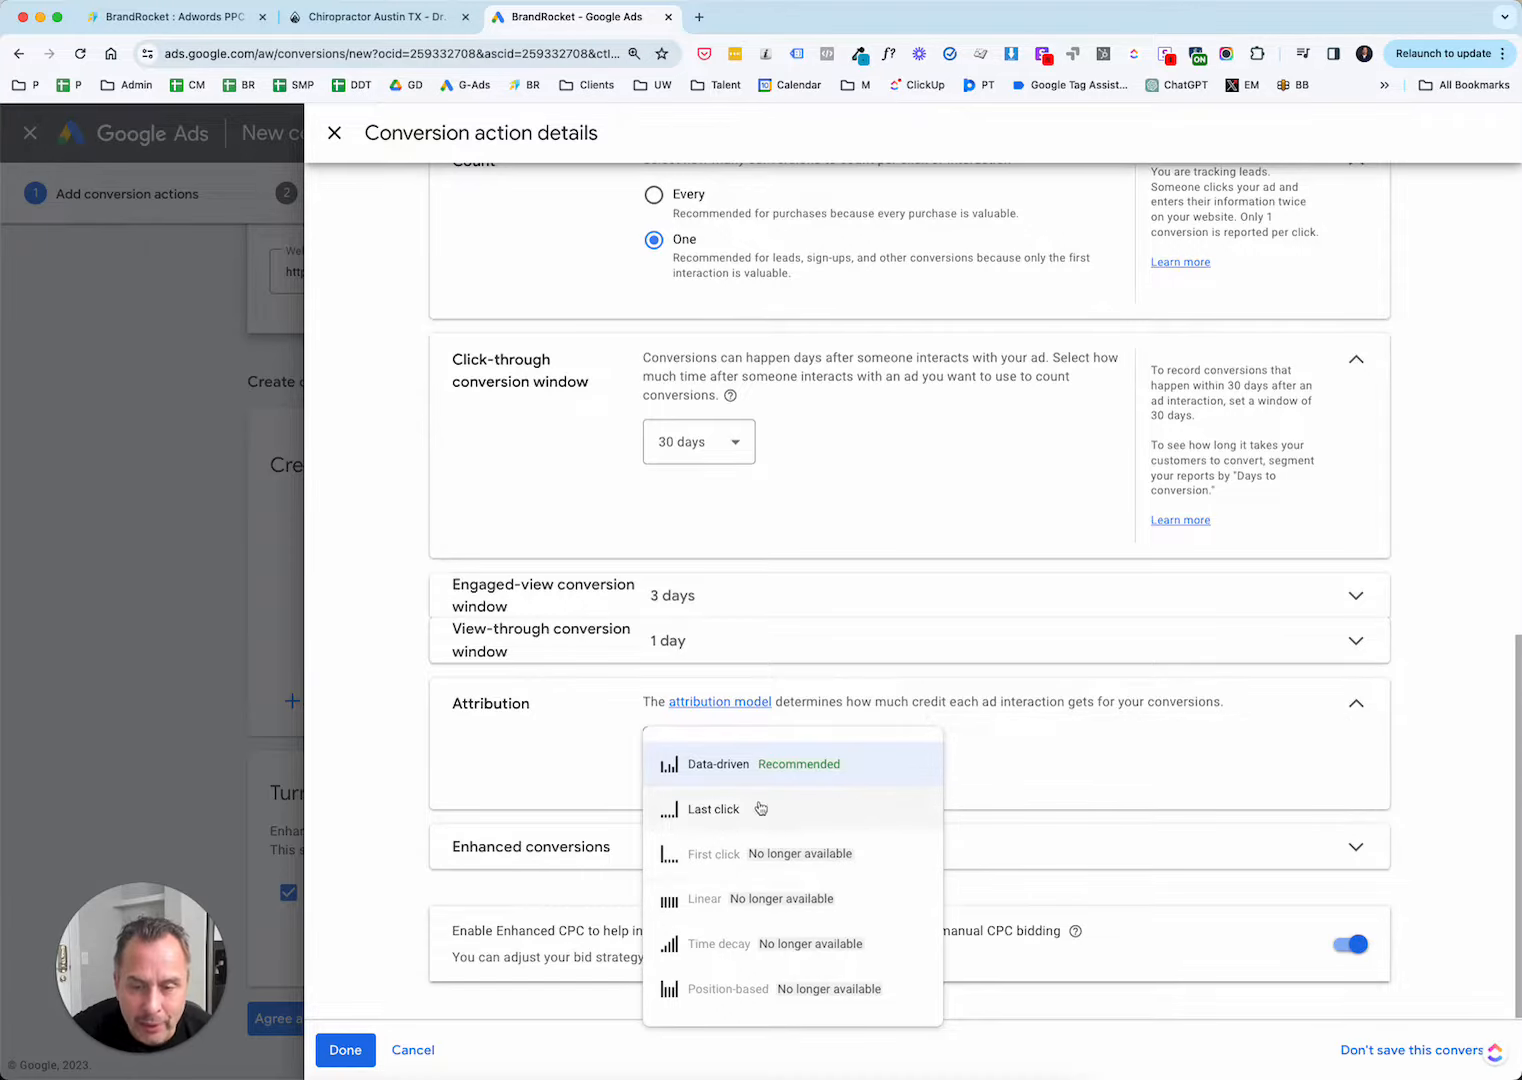
mouse_move(709, 812)
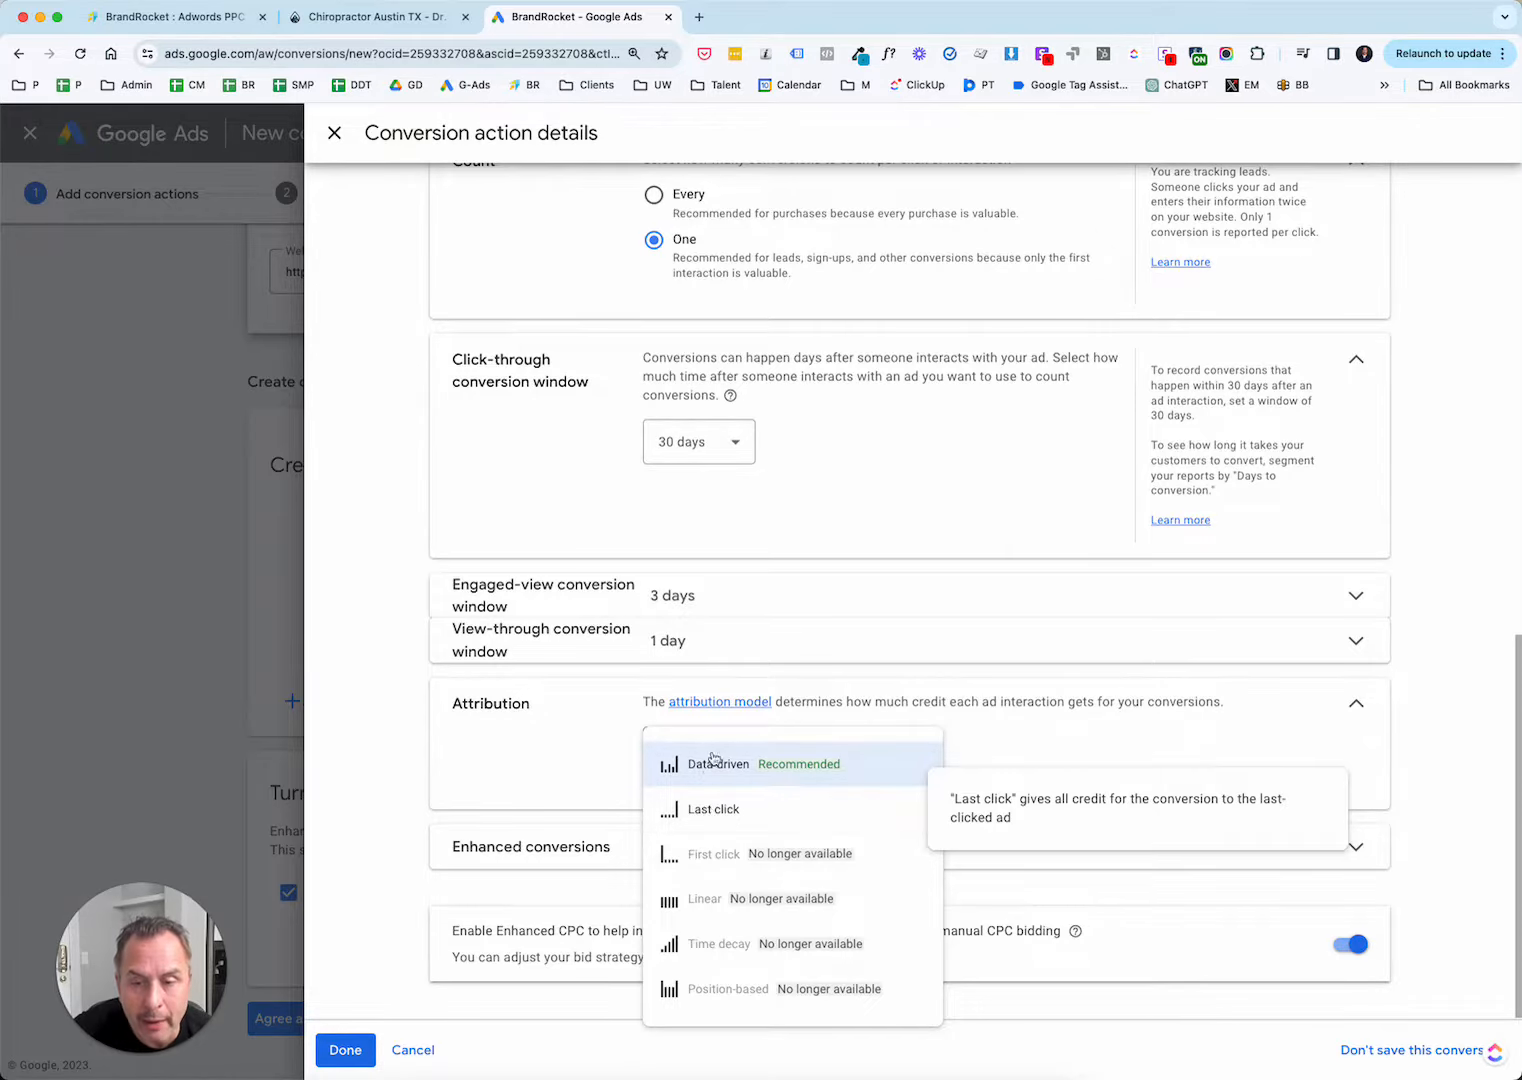
mouse_move(710, 768)
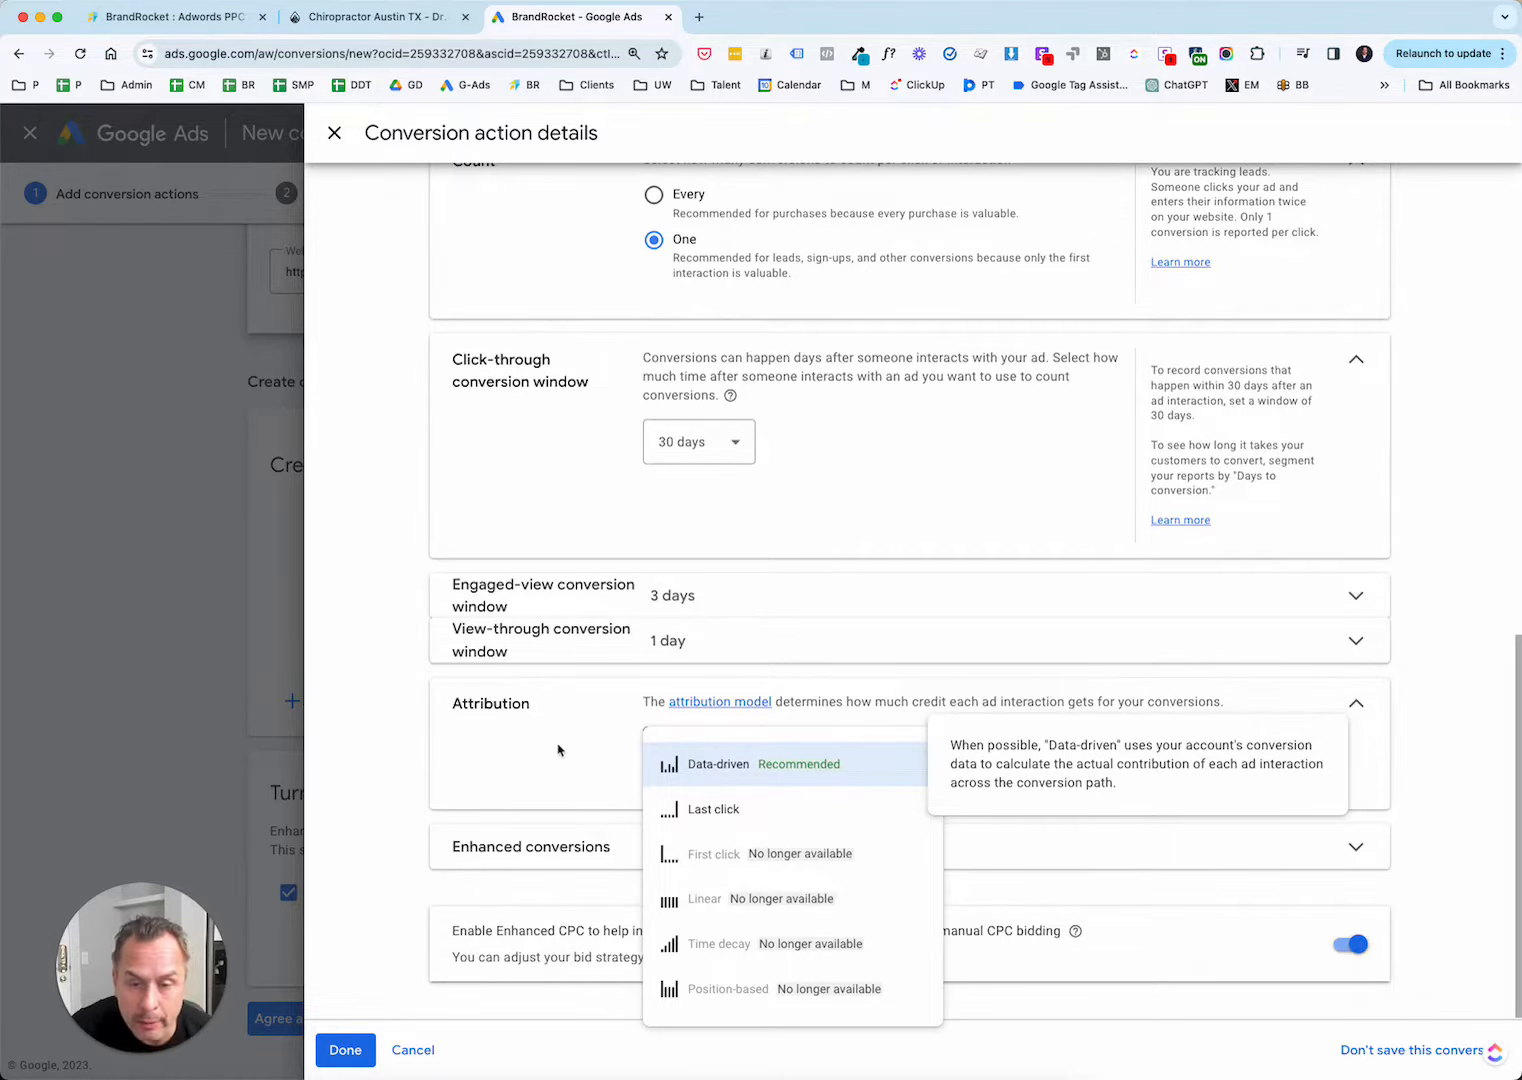
click(810, 768)
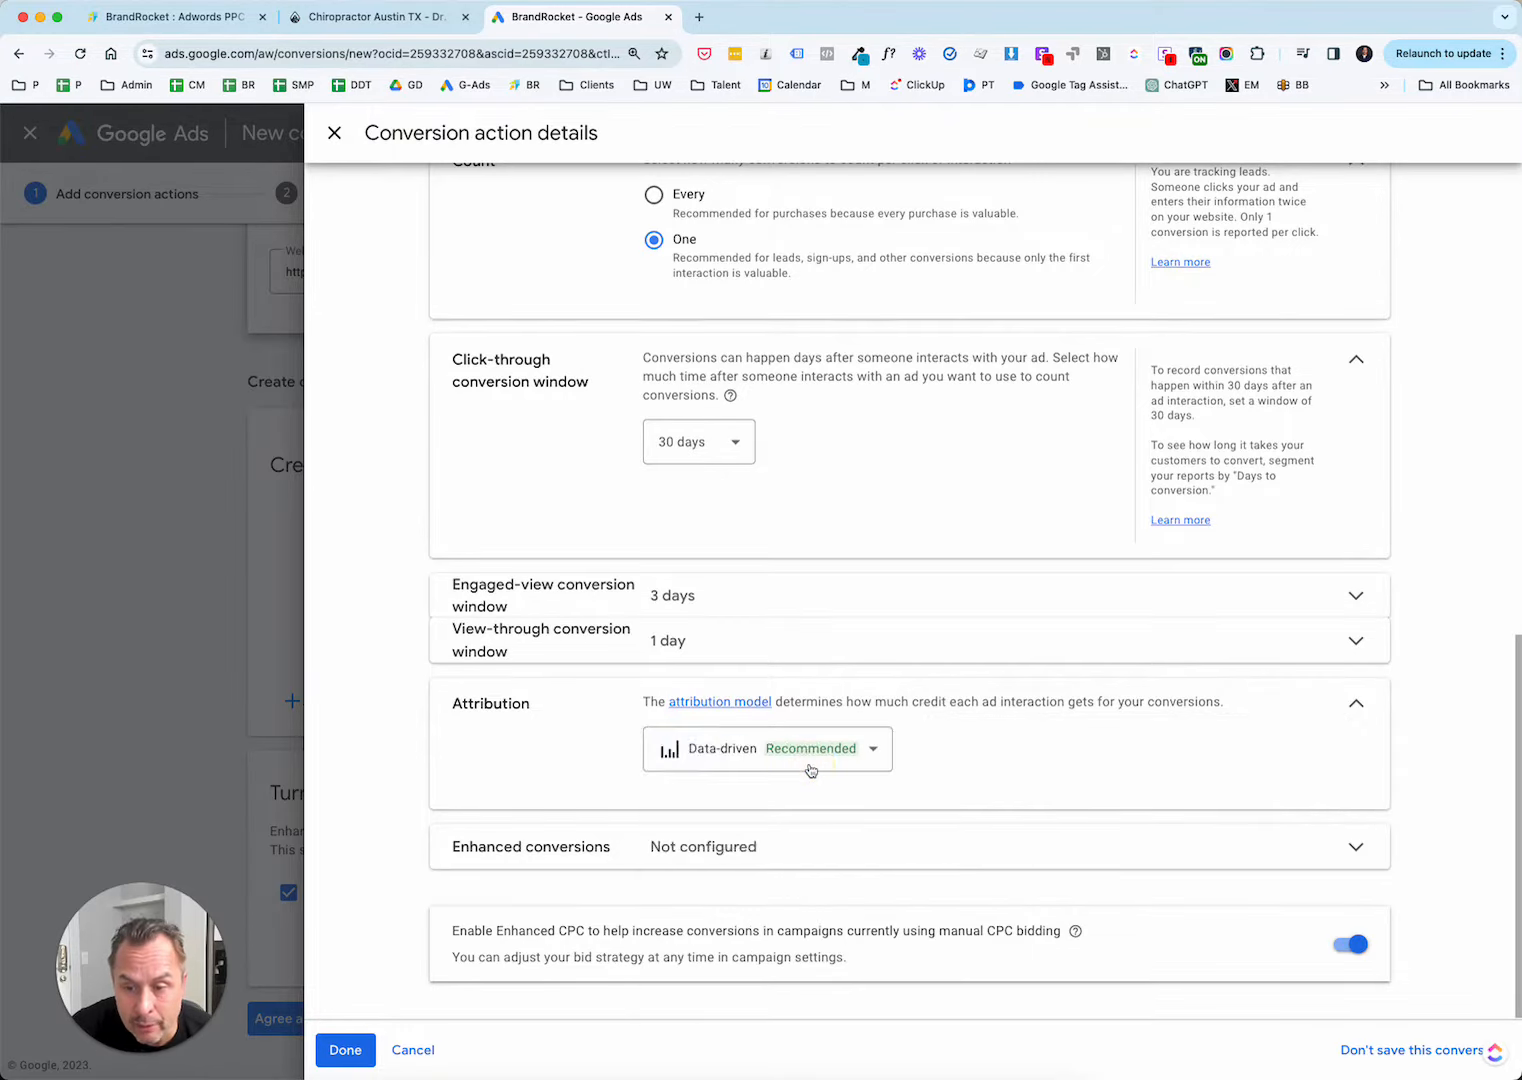
click(345, 1050)
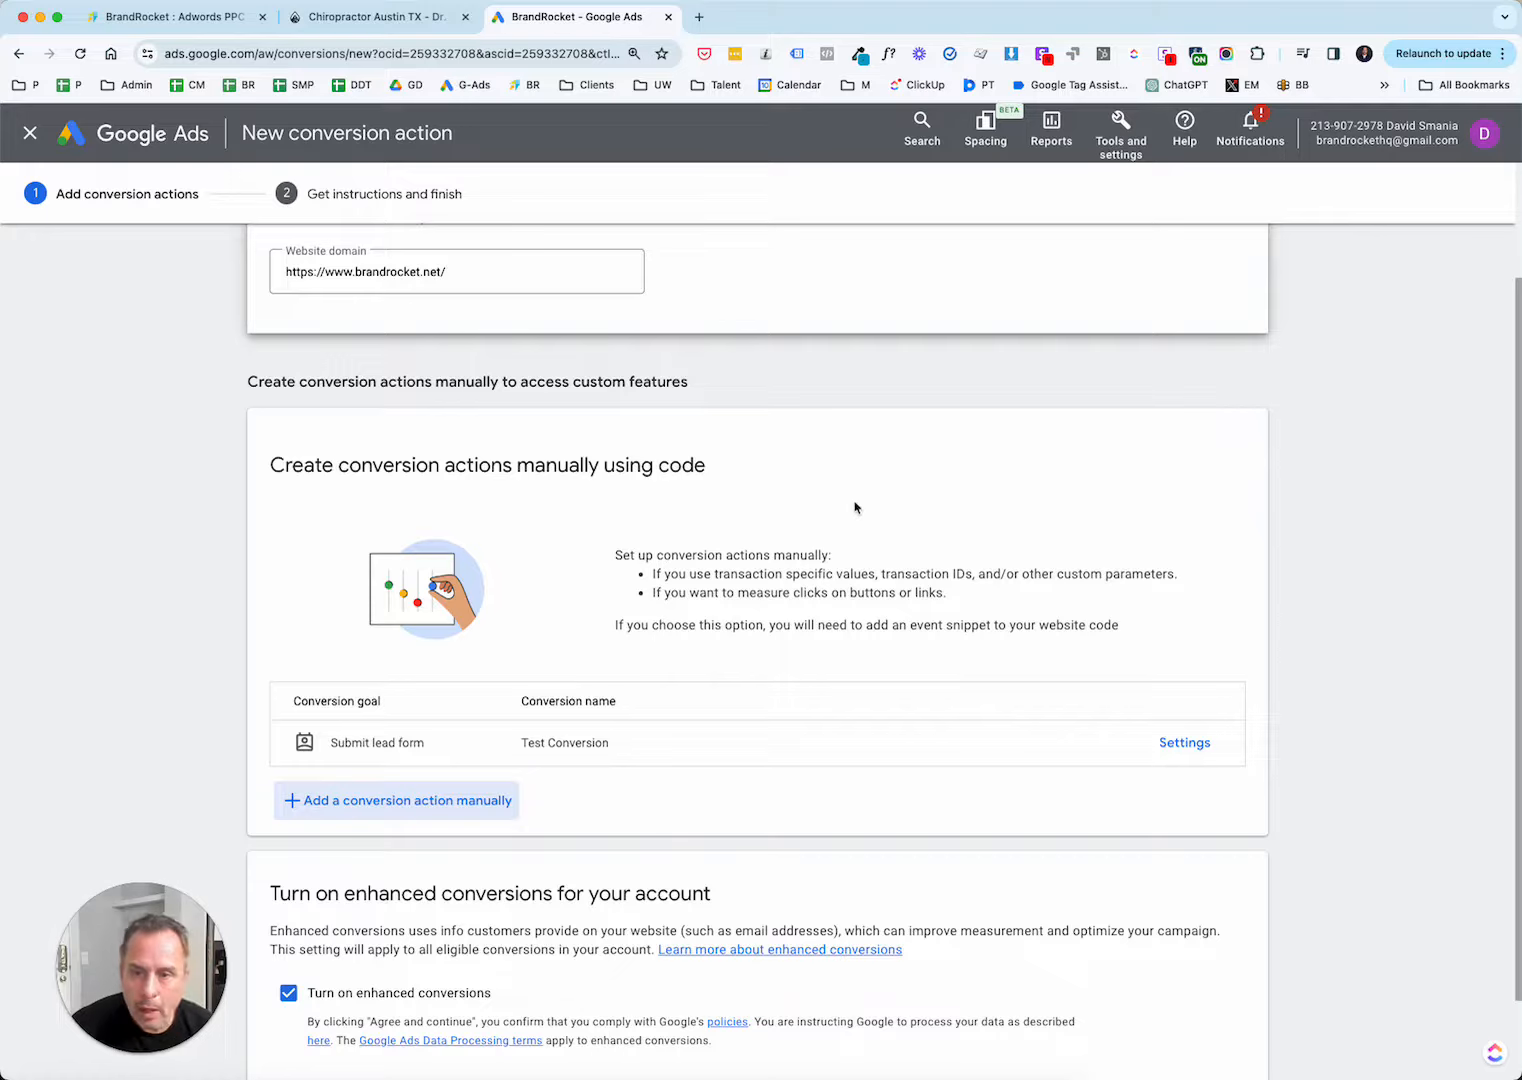
Open the Google Tag Manager installation instructions in the tag setup of the Contact Page conversion.
scroll(855, 508, down, 2)
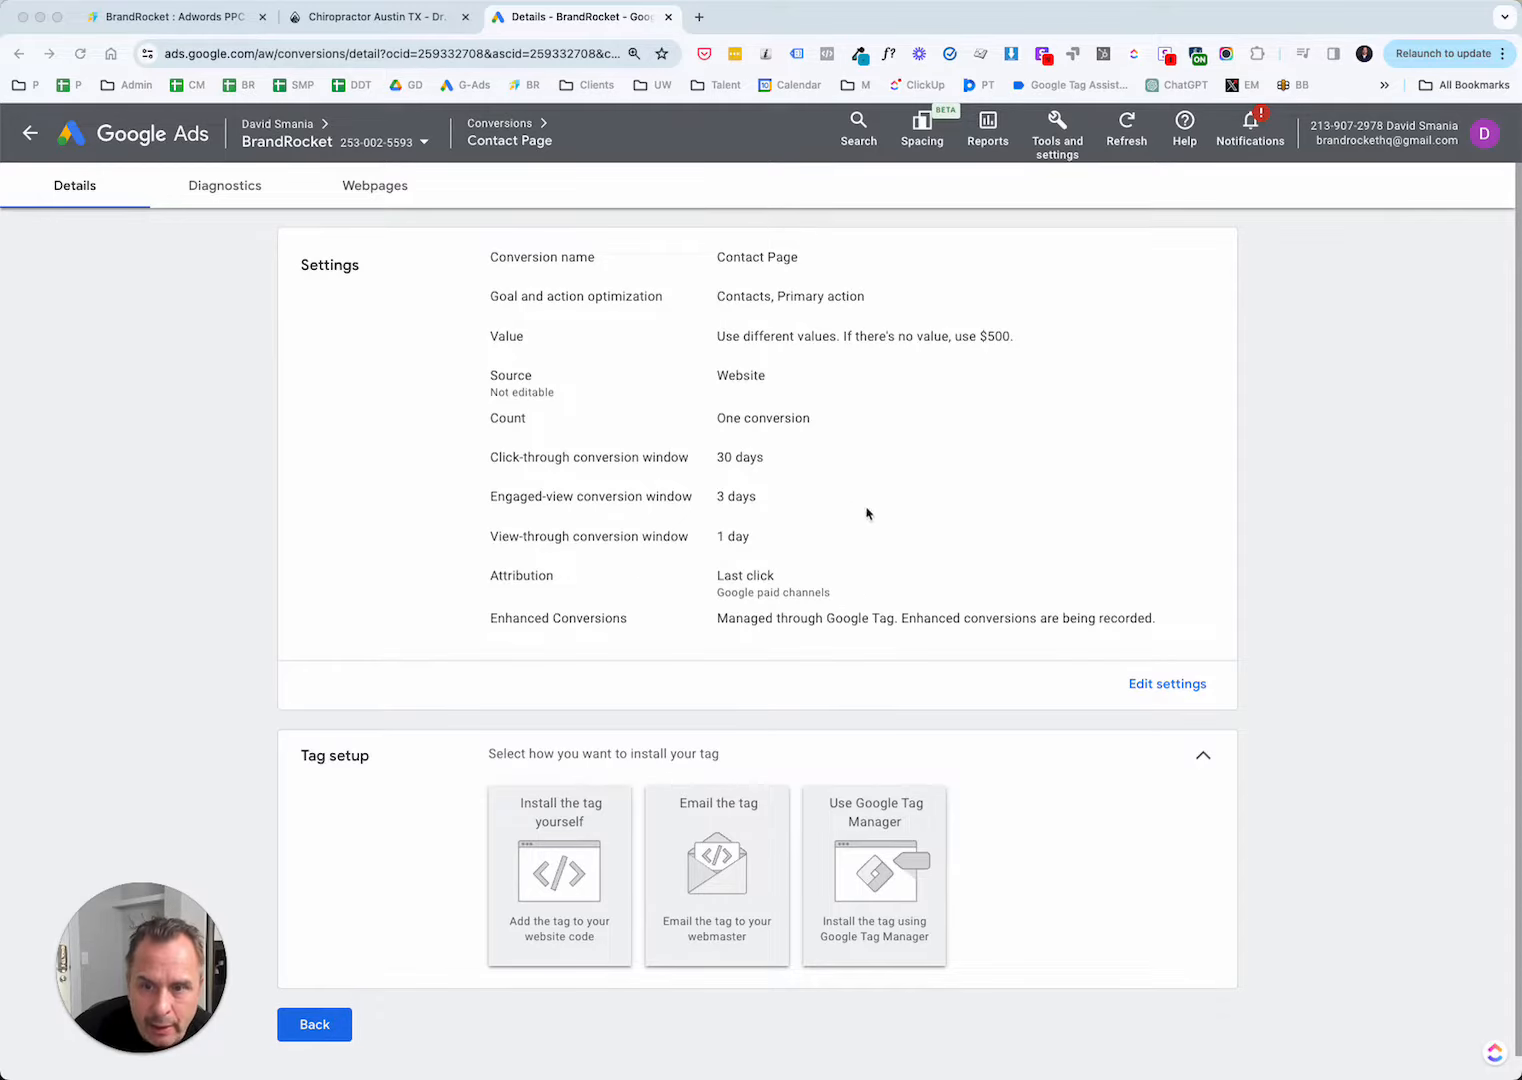
scroll(846, 570, down, 1)
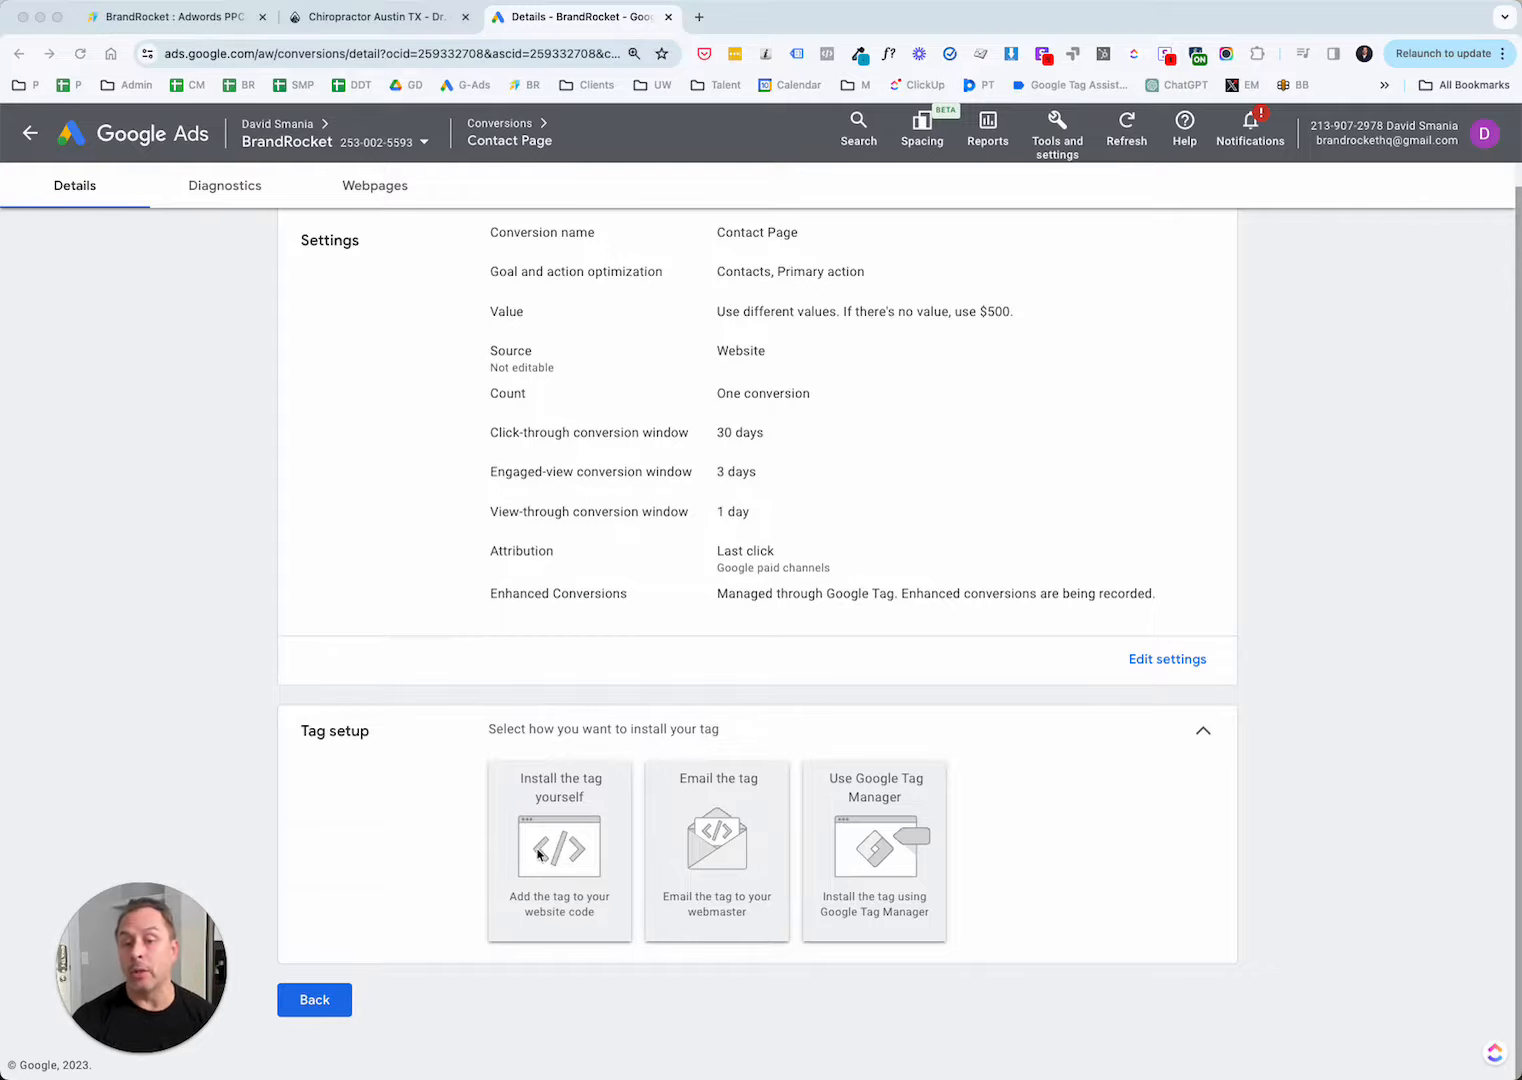
click(892, 825)
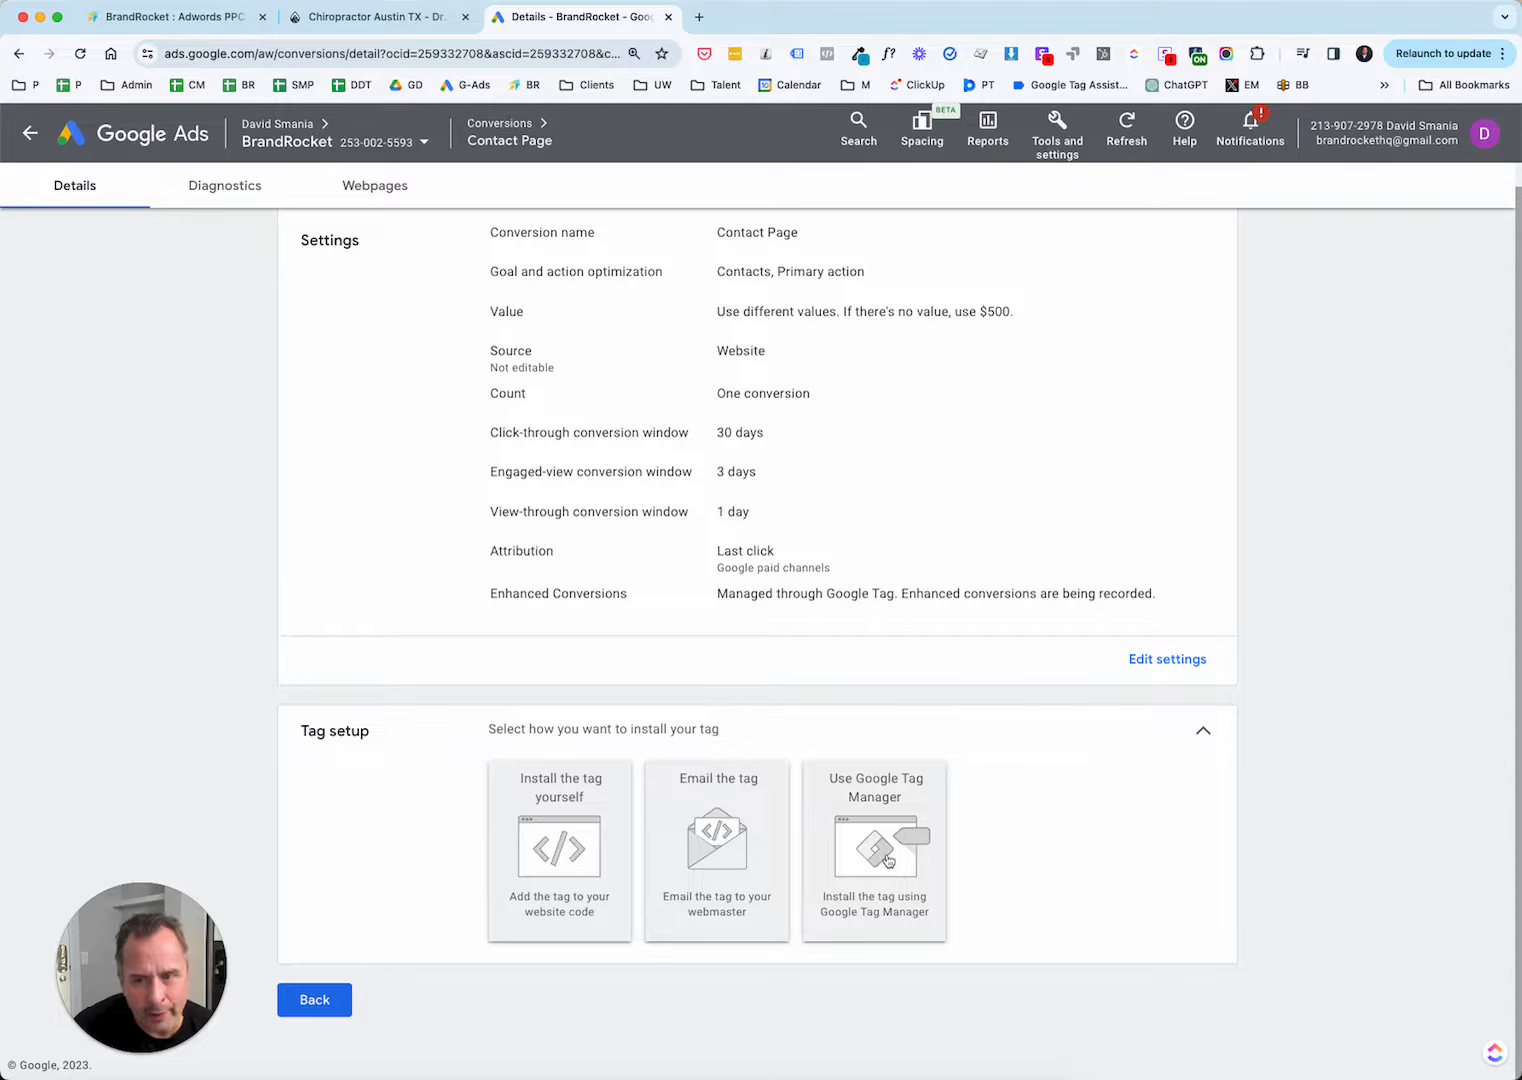
click(888, 860)
scroll(1237, 771, down, 3)
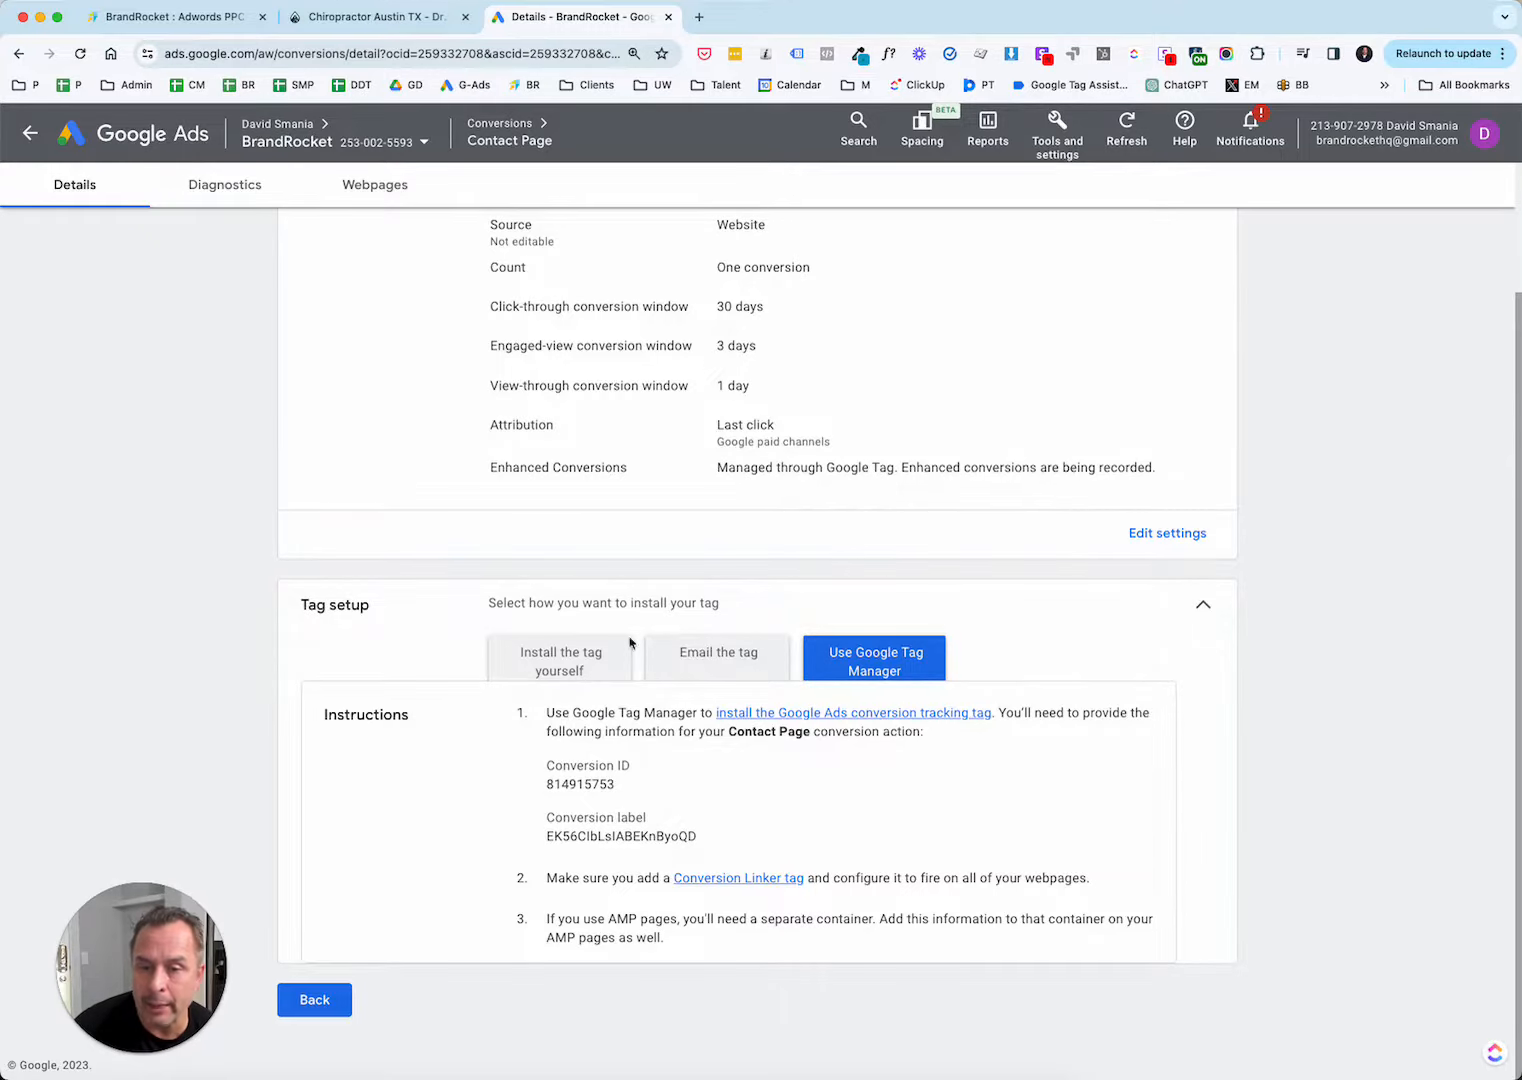
Examine the instructions for installing the tag yourself, including the HTML Google tag code and event snippet options.
click(557, 654)
scroll(720, 640, down, 5)
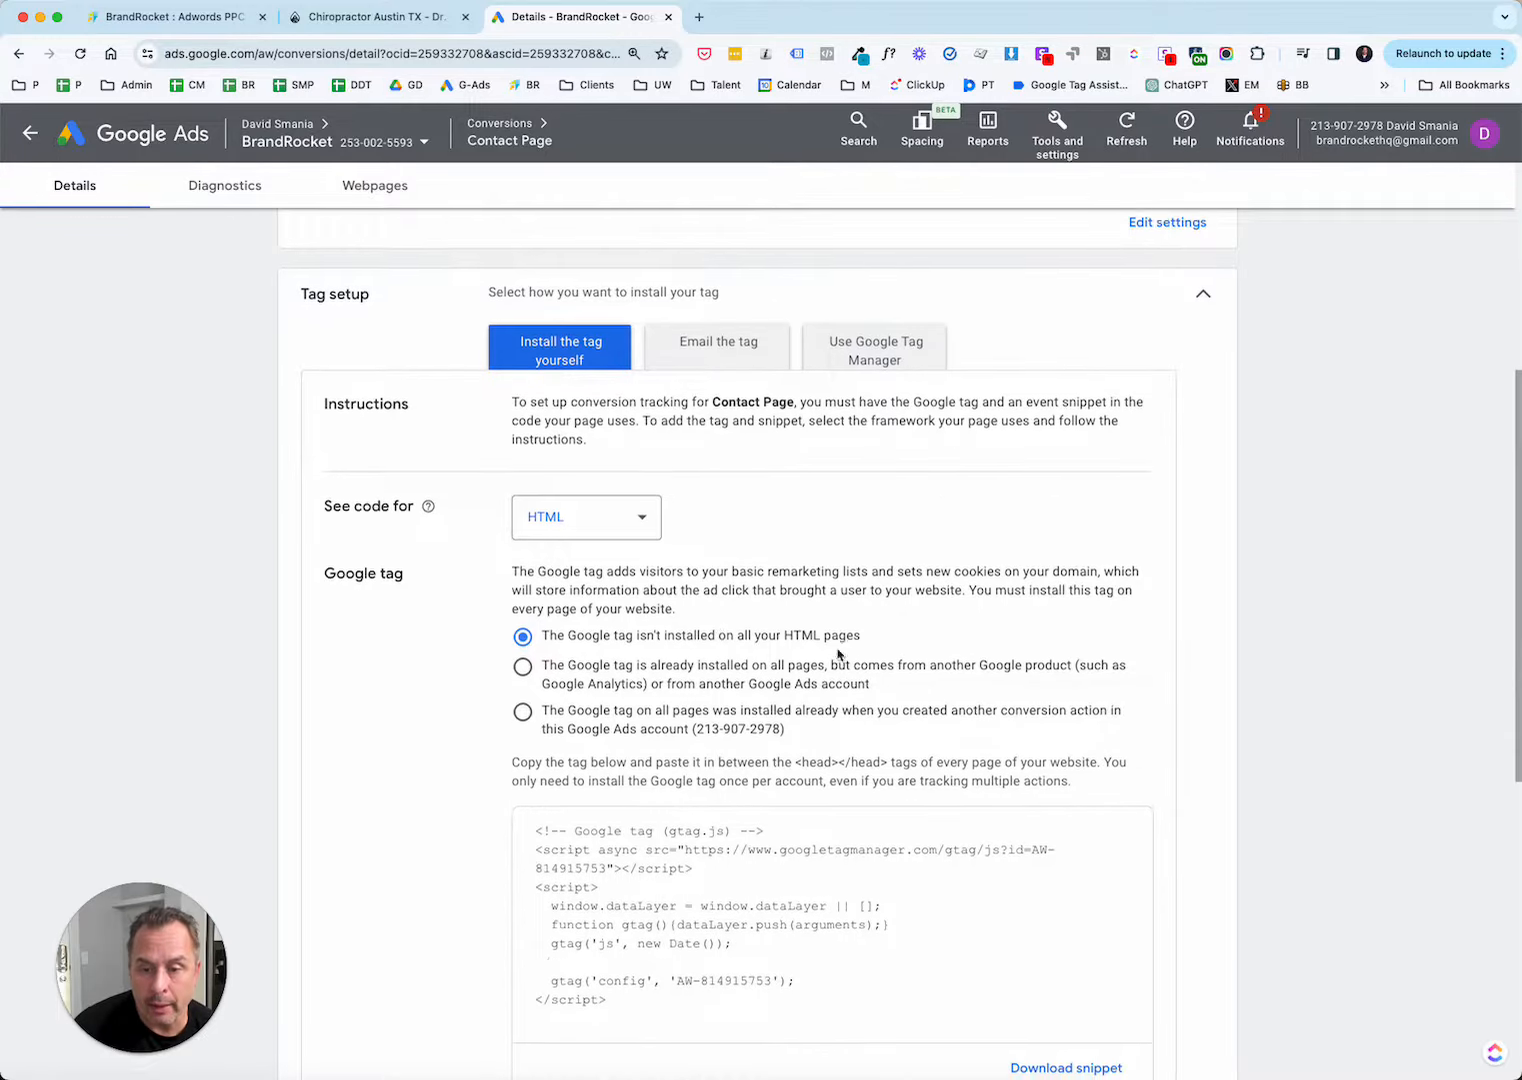
scroll(835, 655, down, 2)
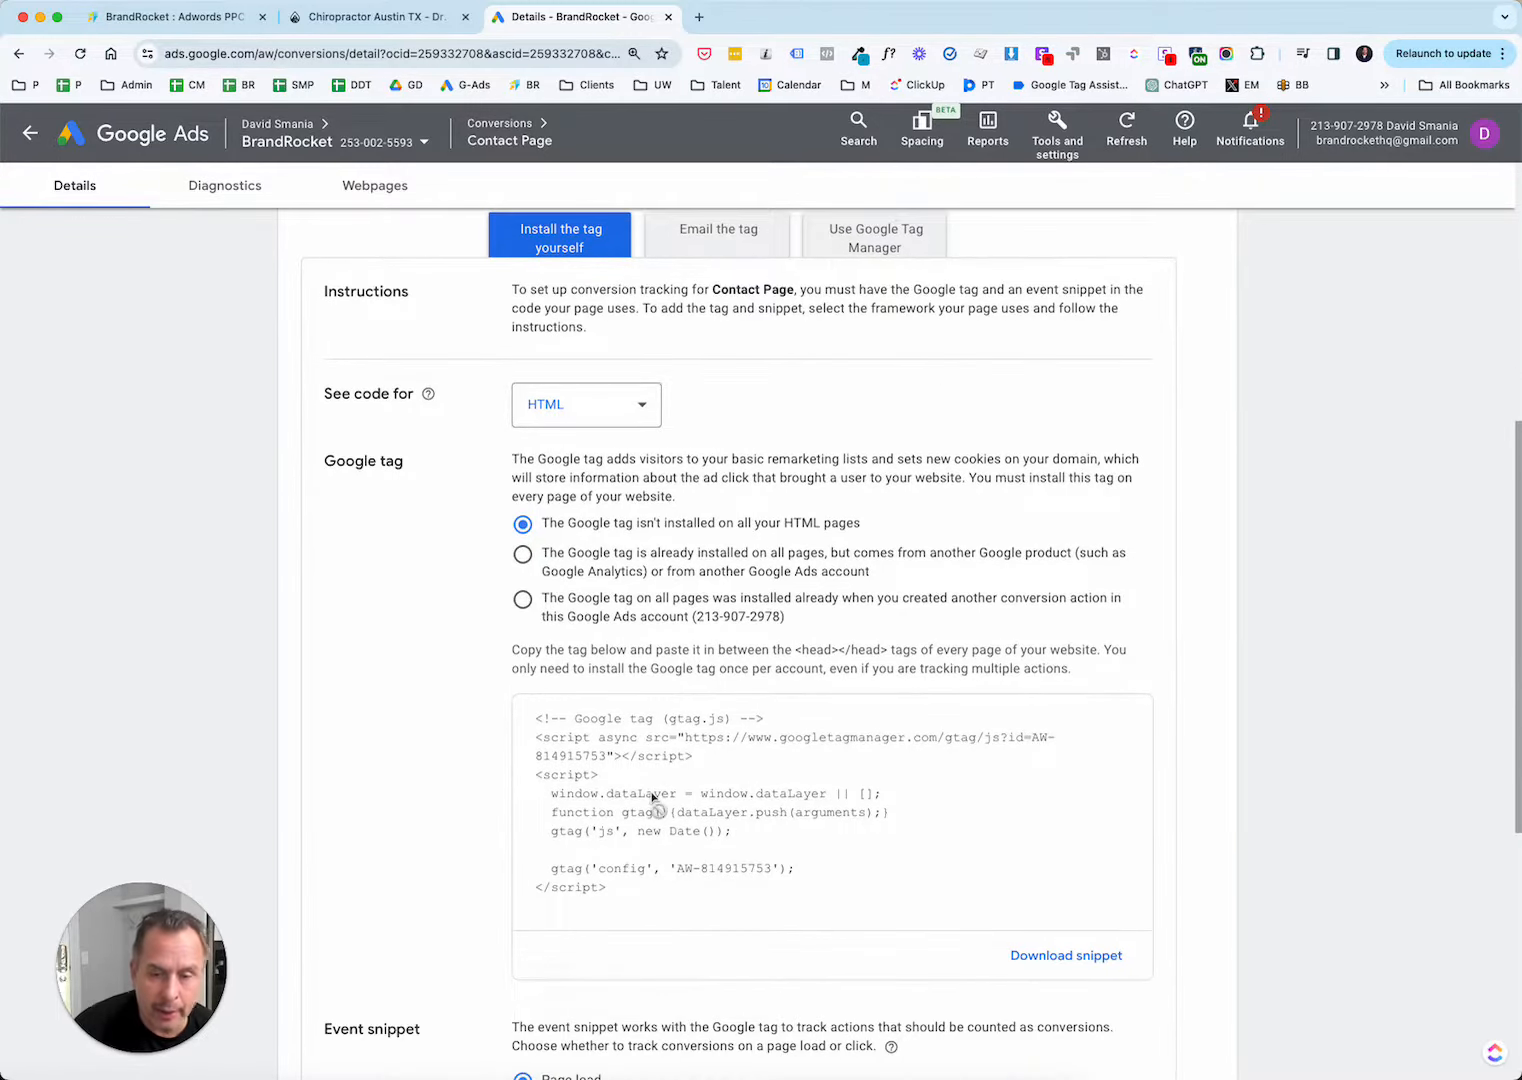
scroll(655, 800, down, 2)
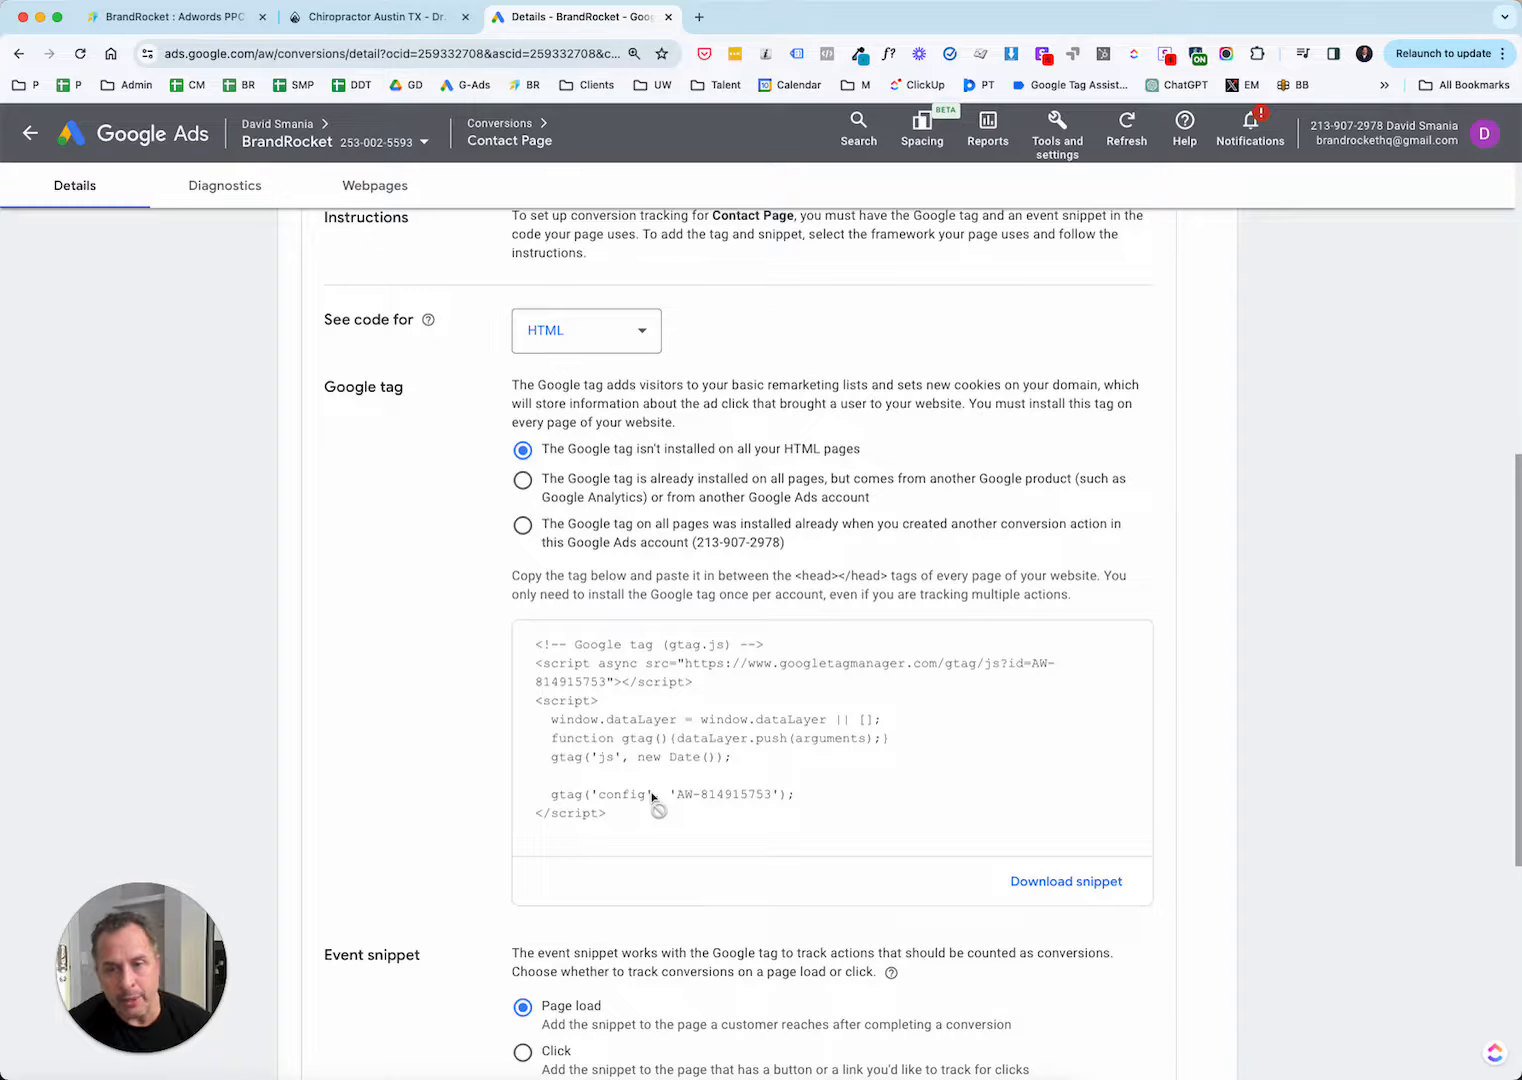
scroll(652, 796, up, 10)
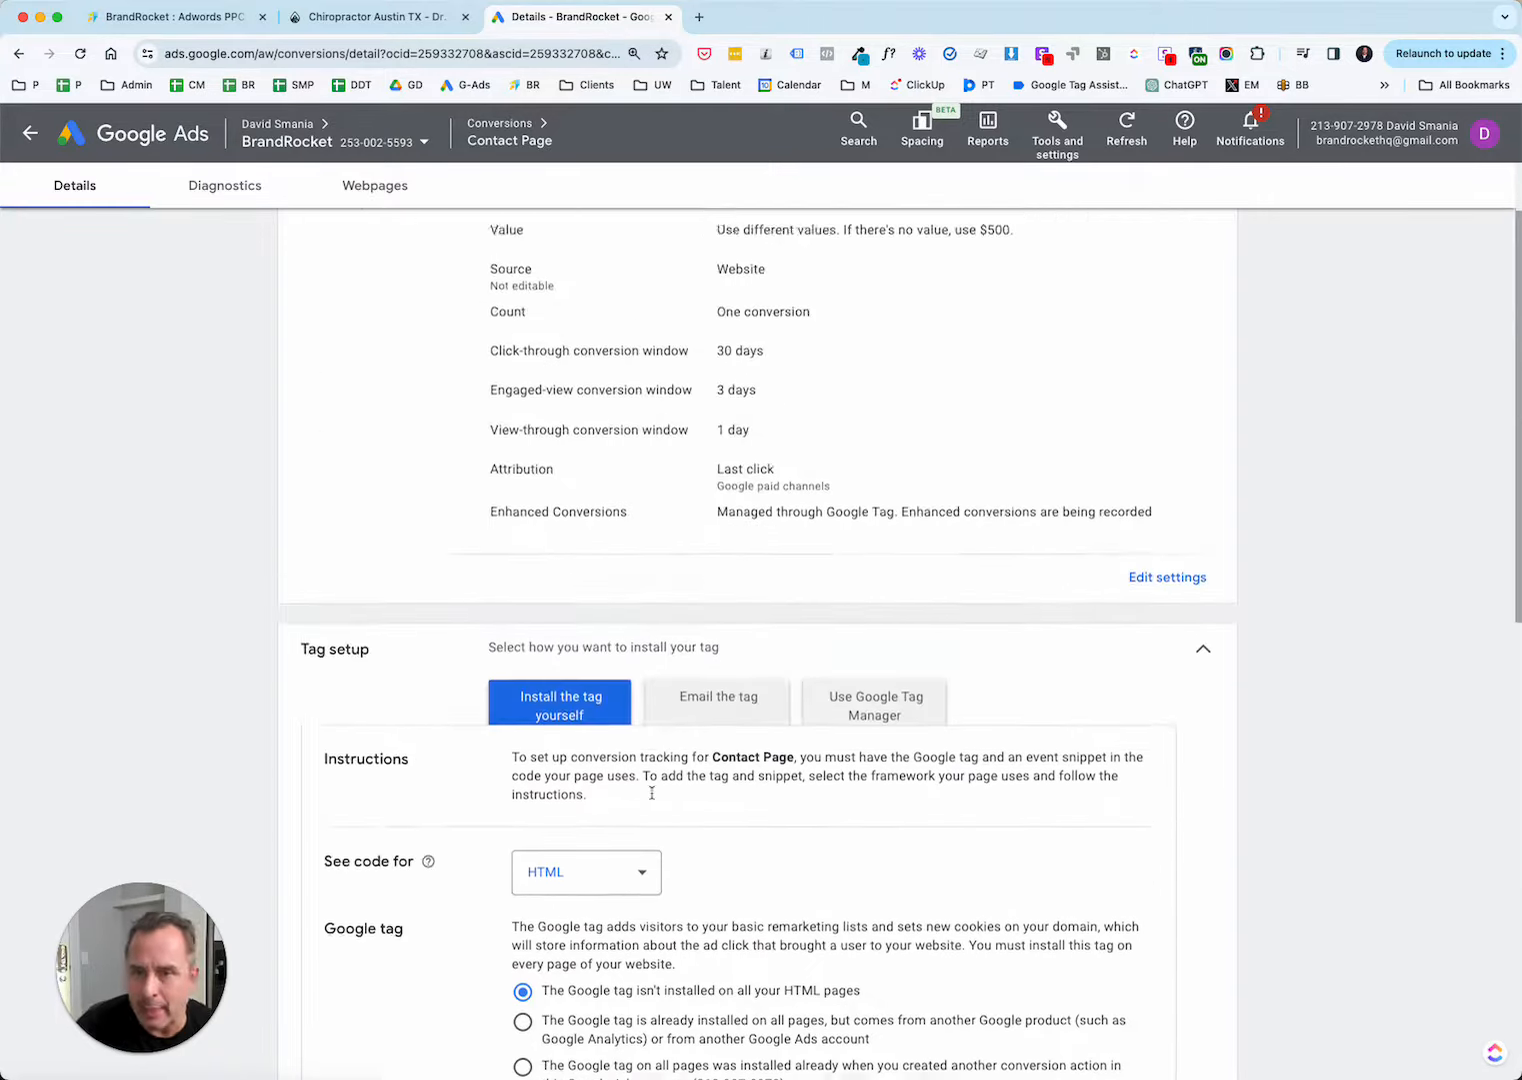
Return the tag setup to the Google Tag Manager method and look over its instructions for the Contact Page conversion.
click(866, 810)
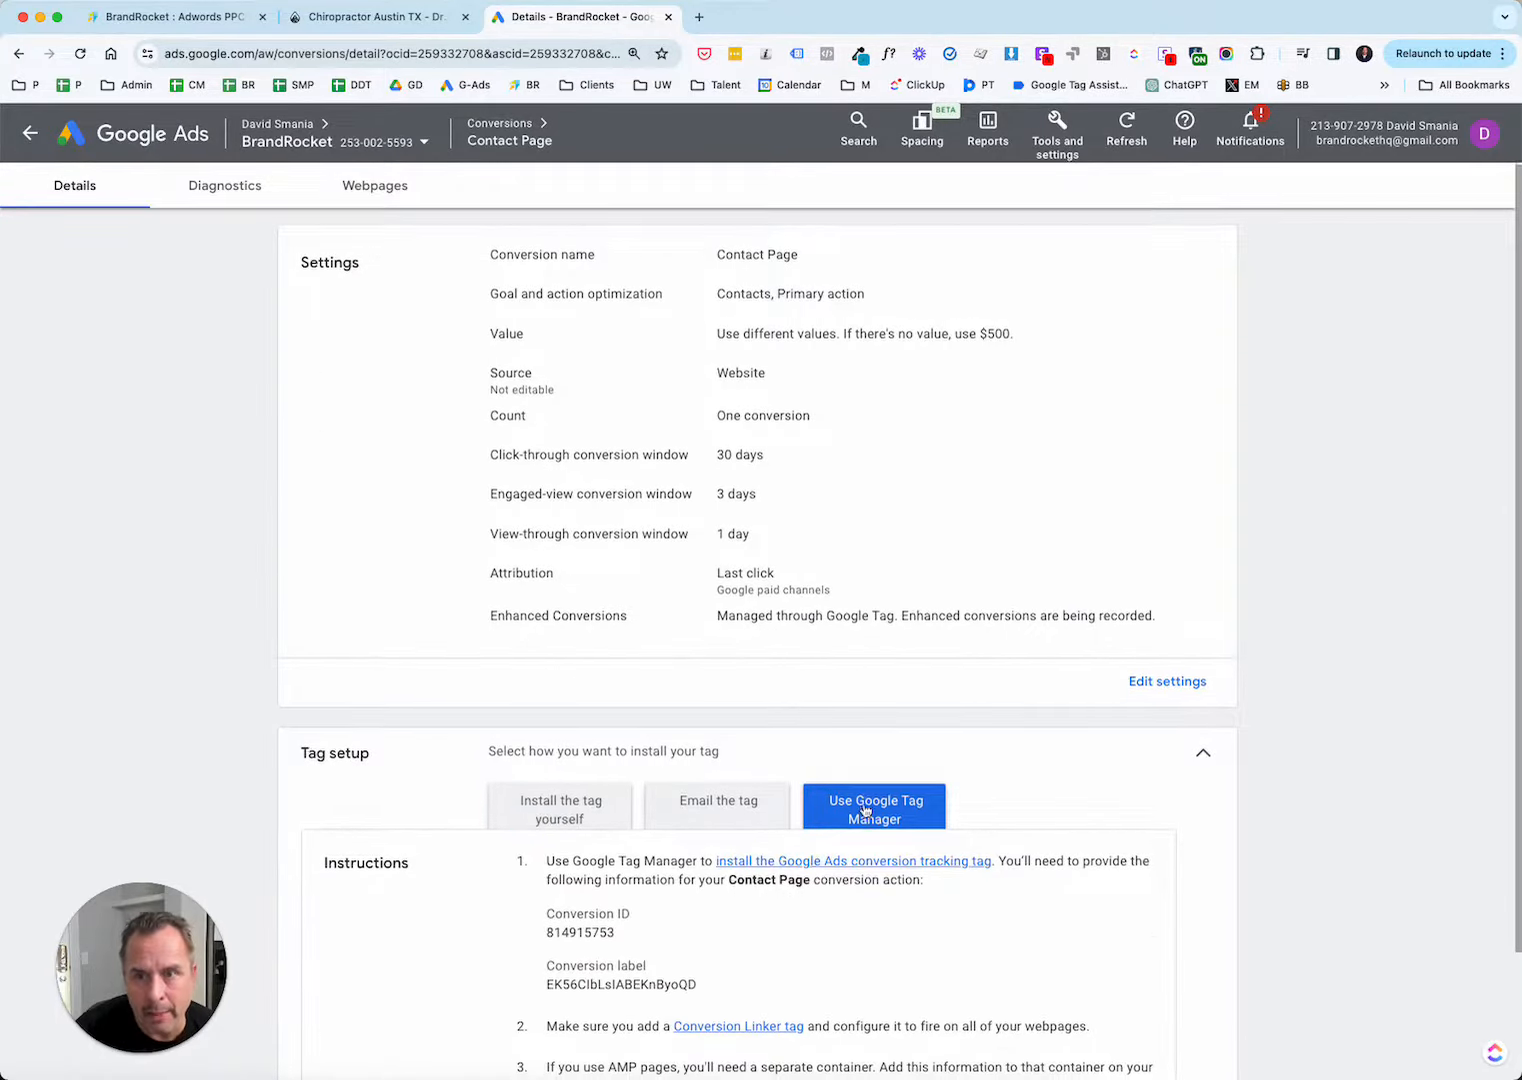
scroll(866, 811, down, 3)
scroll(819, 588, up, 3)
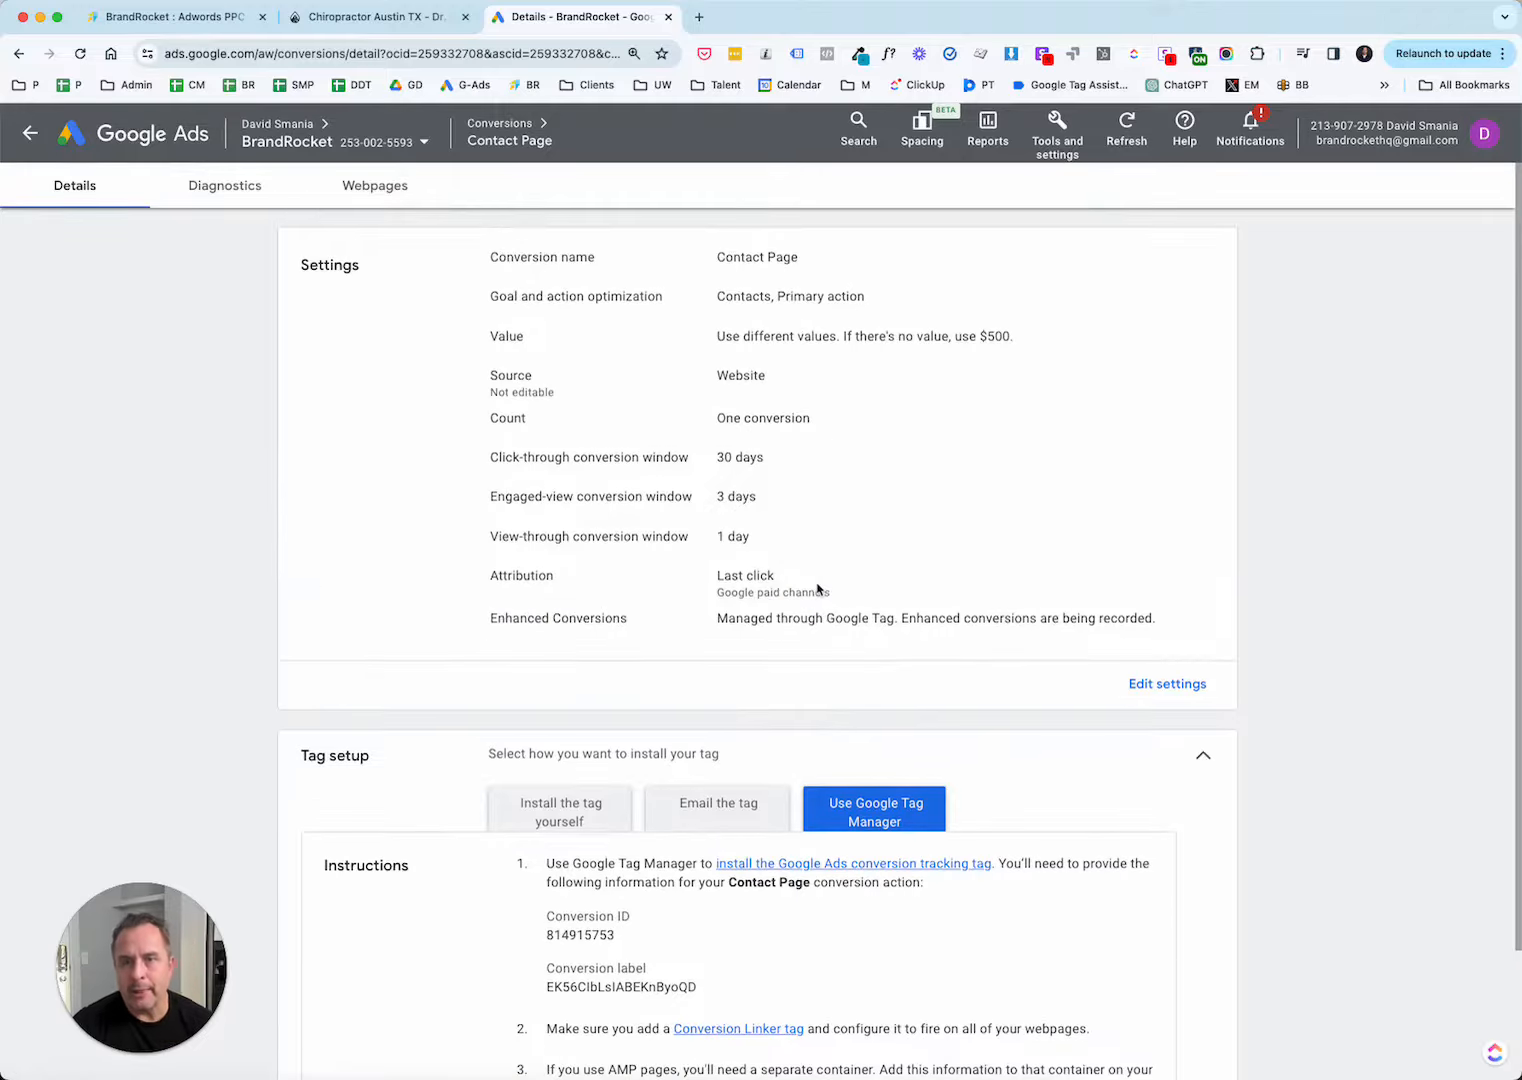